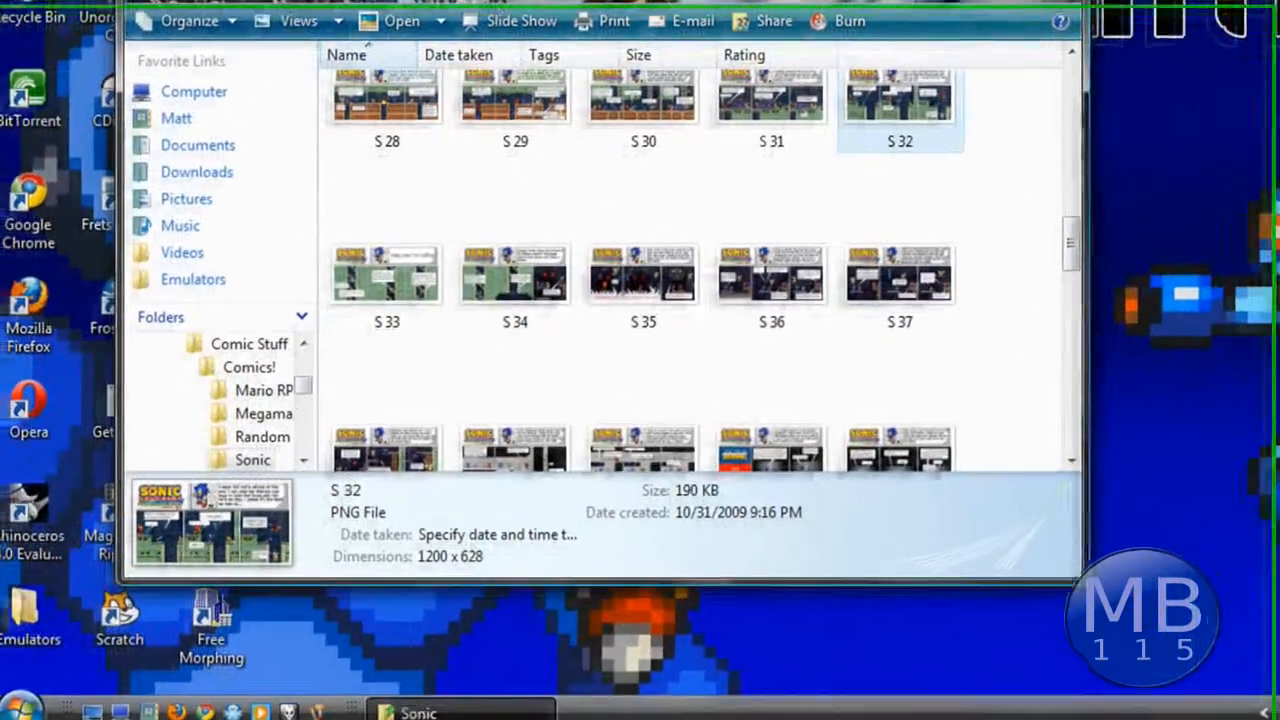
# Step: Open the Metroid folder inside the Comic Stuff Sprites folder
pyautogui.click(25, 702)
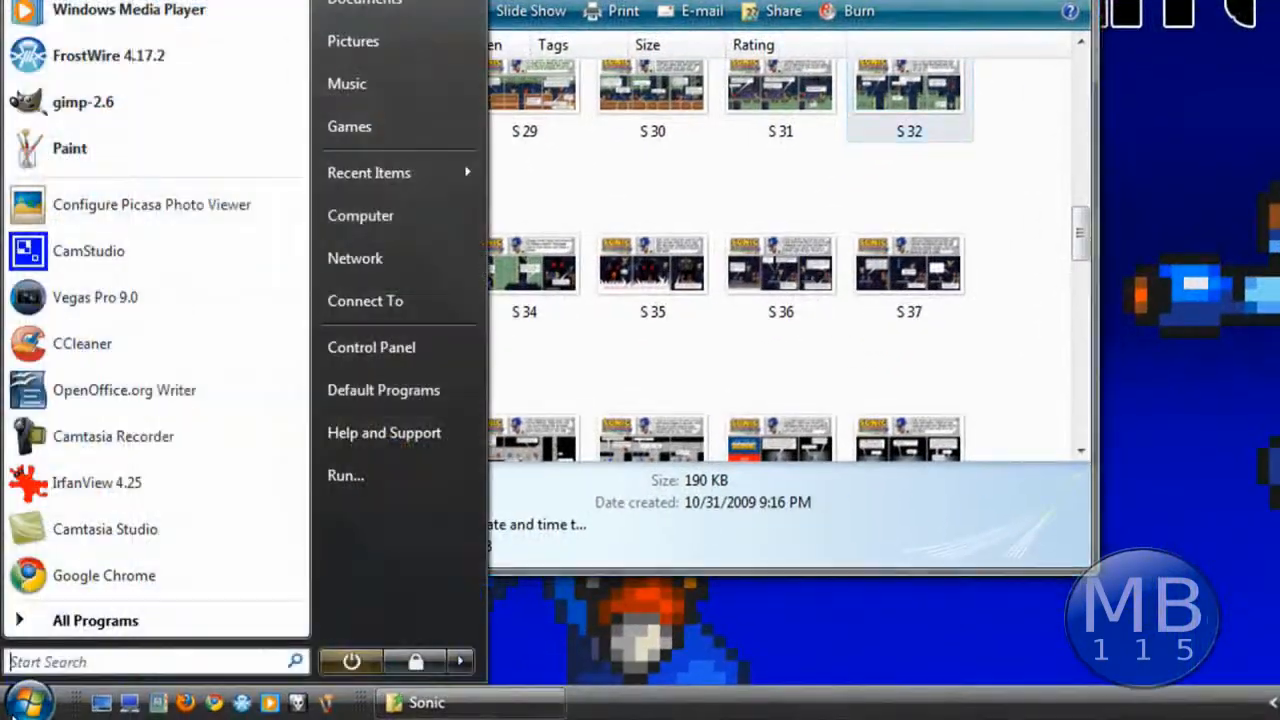
pyautogui.click(1030, 245)
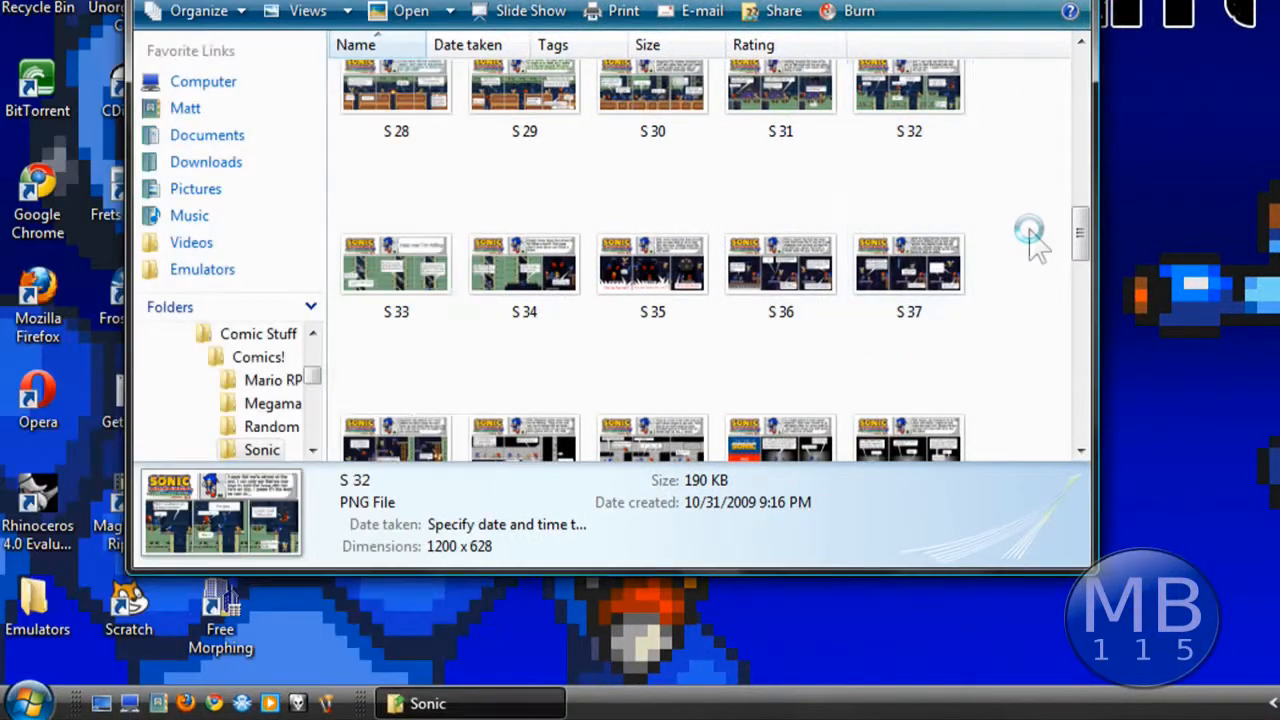
pyautogui.press('BackSpace')
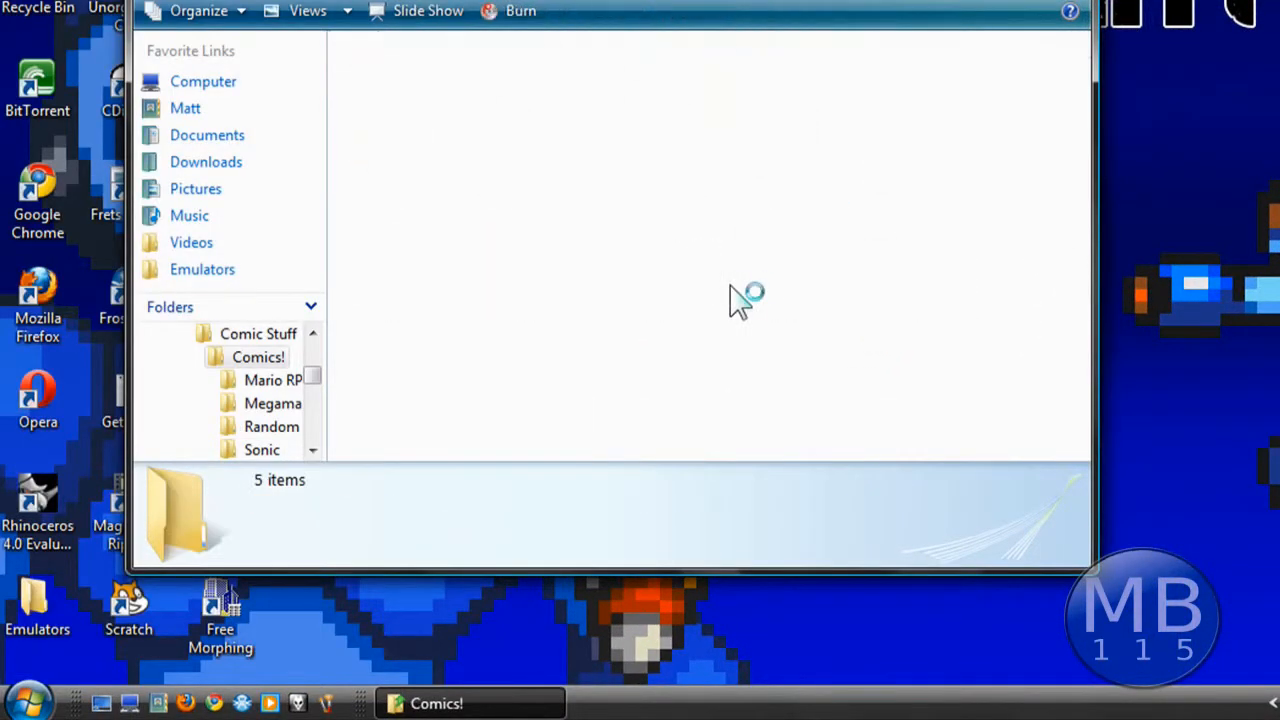
pyautogui.doubleClick(918, 170)
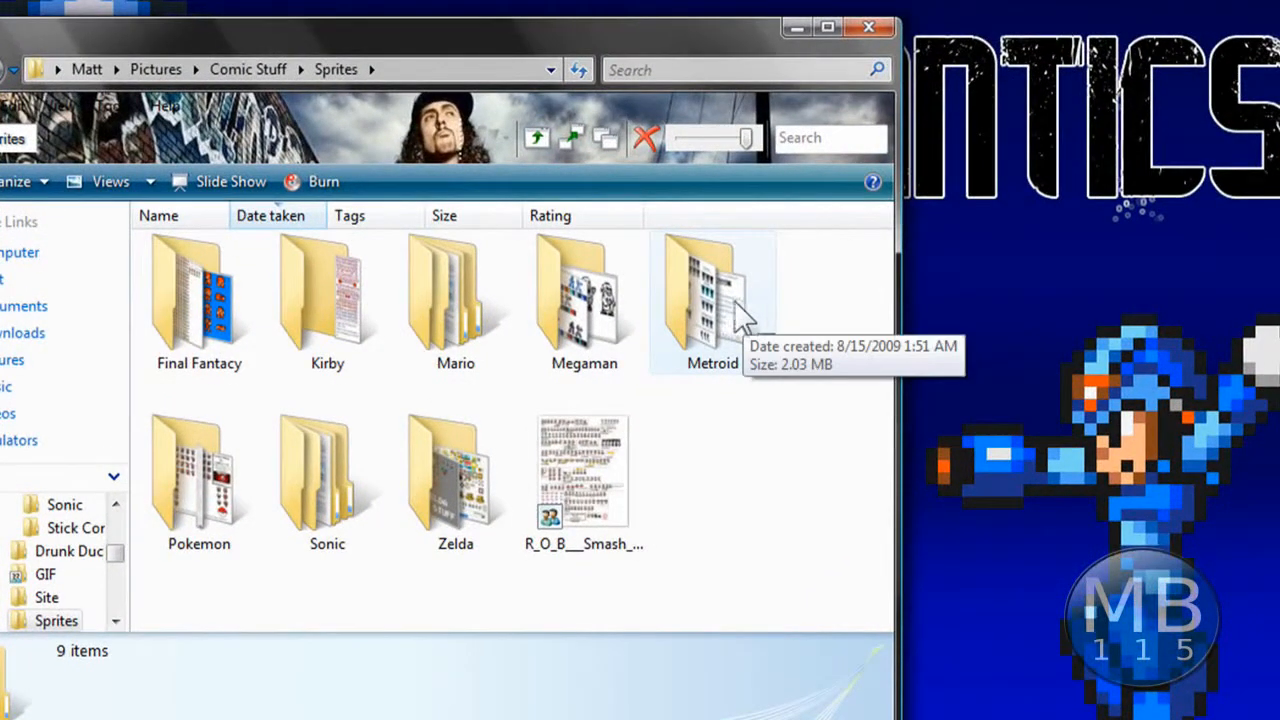
pyautogui.doubleClick(724, 295)
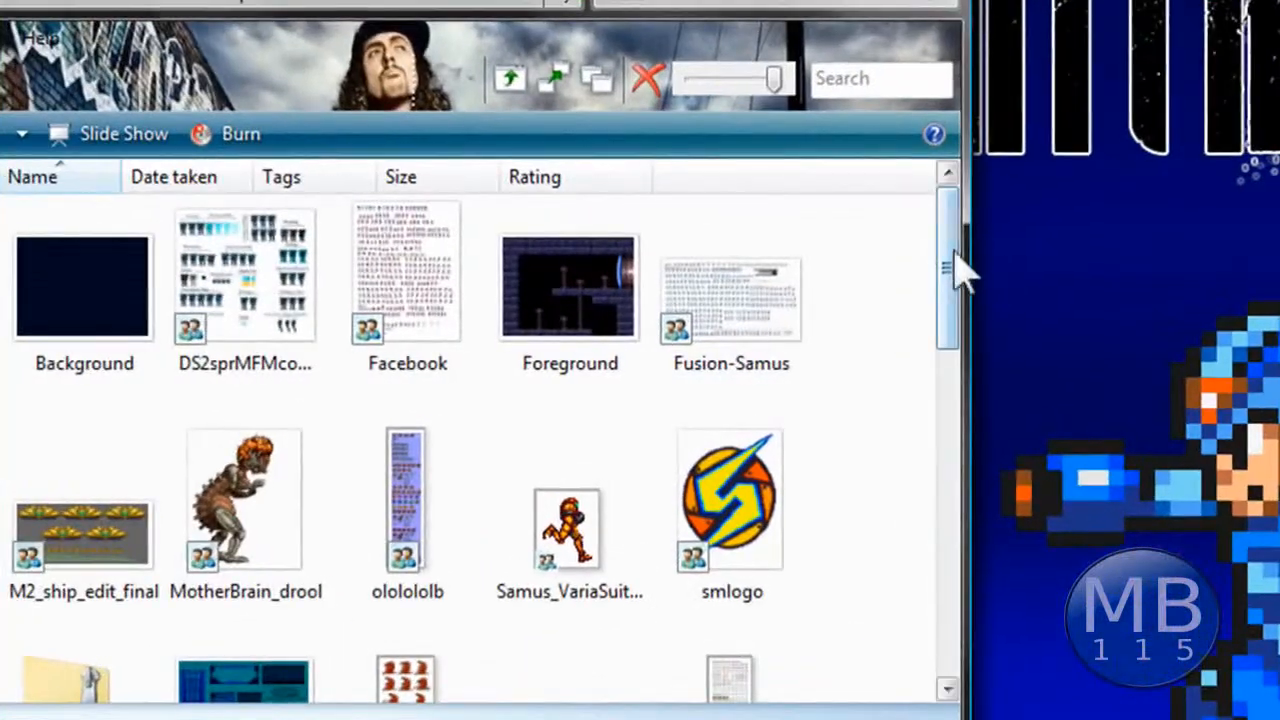
# Step: Find the supermetroid_samusship_sheet image in the folder and open it with GIMP
pyautogui.moveTo(960, 271); pyautogui.dragTo(943, 486)
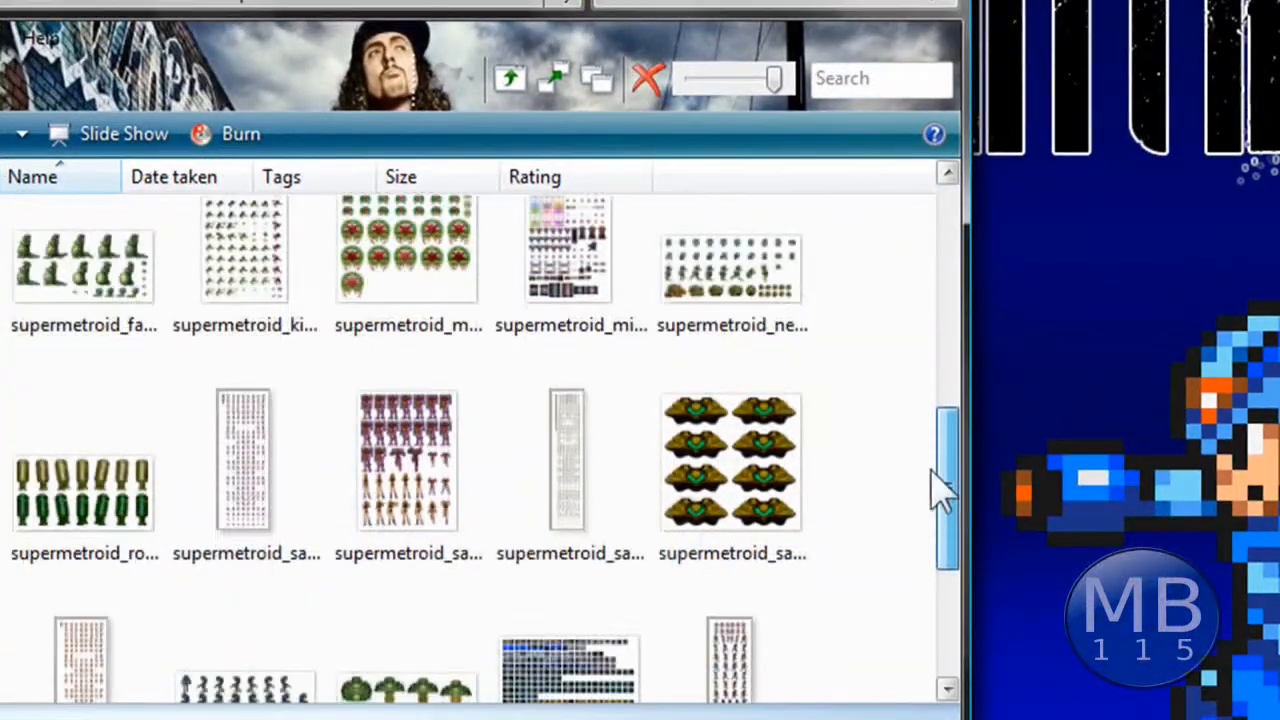
pyautogui.moveTo(866, 434); pyautogui.dragTo(745, 468)
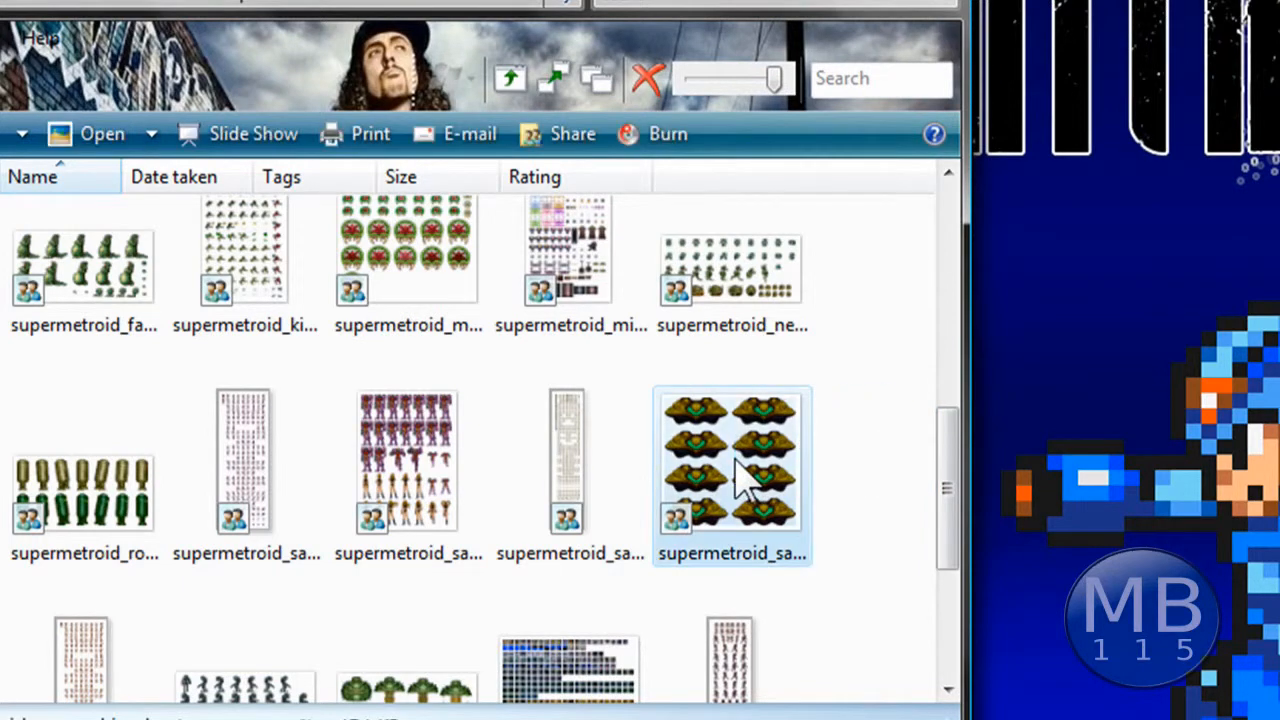
pyautogui.rightClick(737, 452)
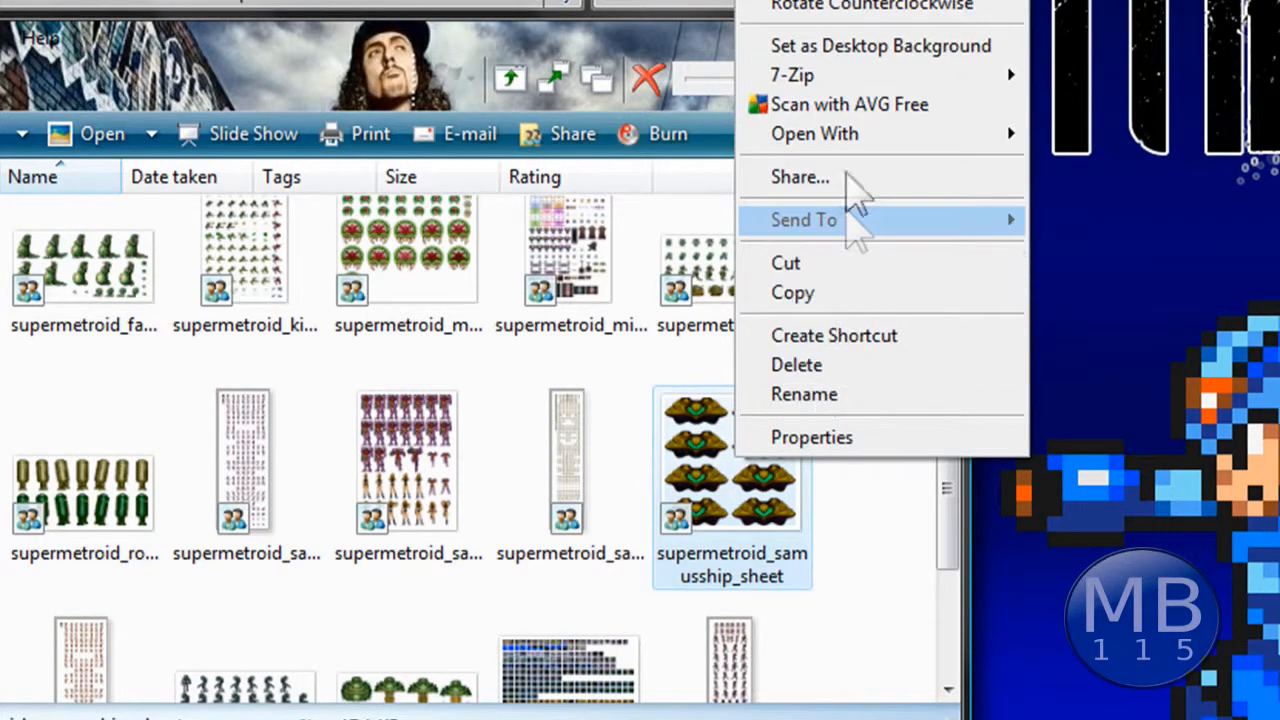
pyautogui.moveTo(916, 142)
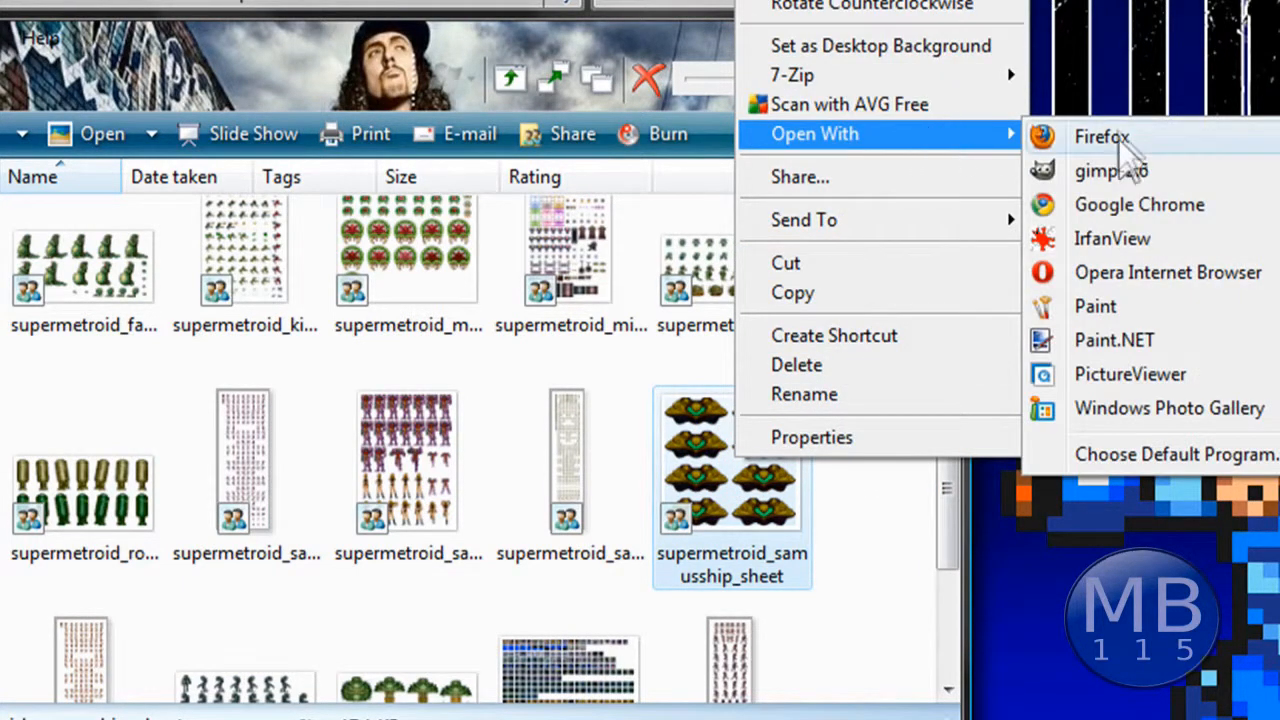
pyautogui.click(1100, 171)
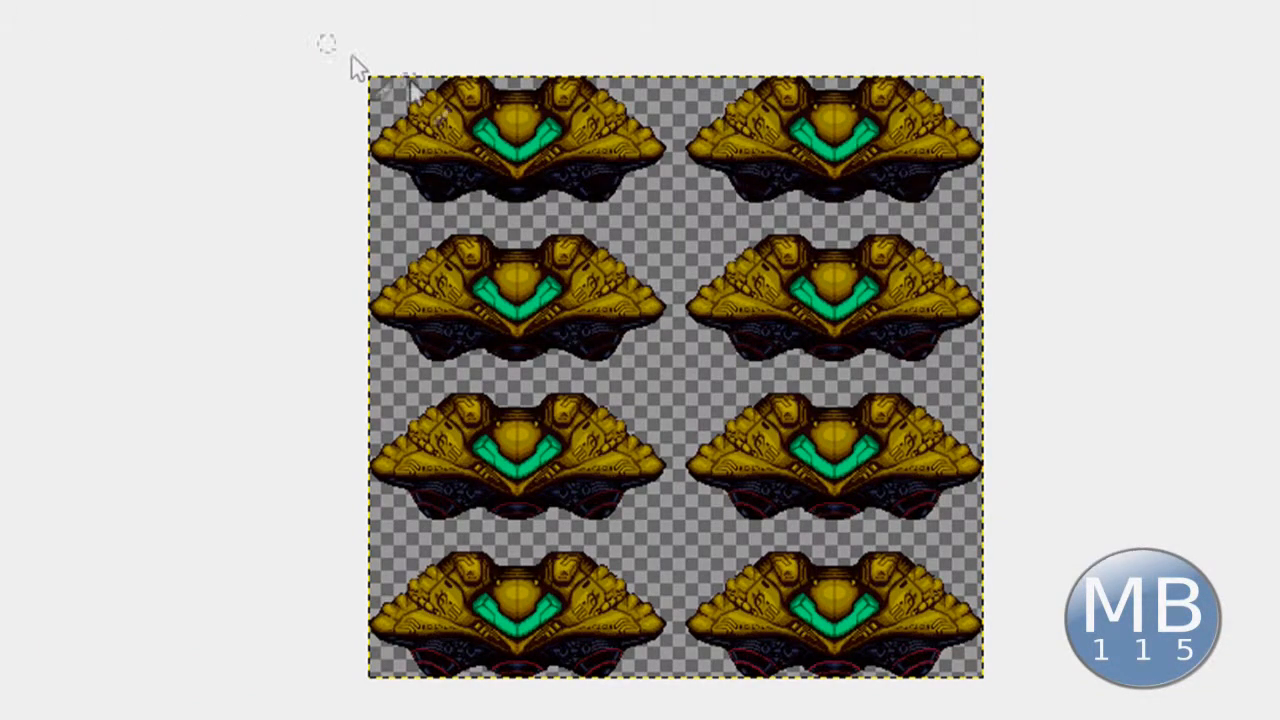
# Step: Copy the upper-left ship sprite with a rectangular selection of about 192 × 88 pixels and paste it as a floating selection
pyautogui.press('2')
pyautogui.moveTo(517, 153); pyautogui.dragTo(651, 506)
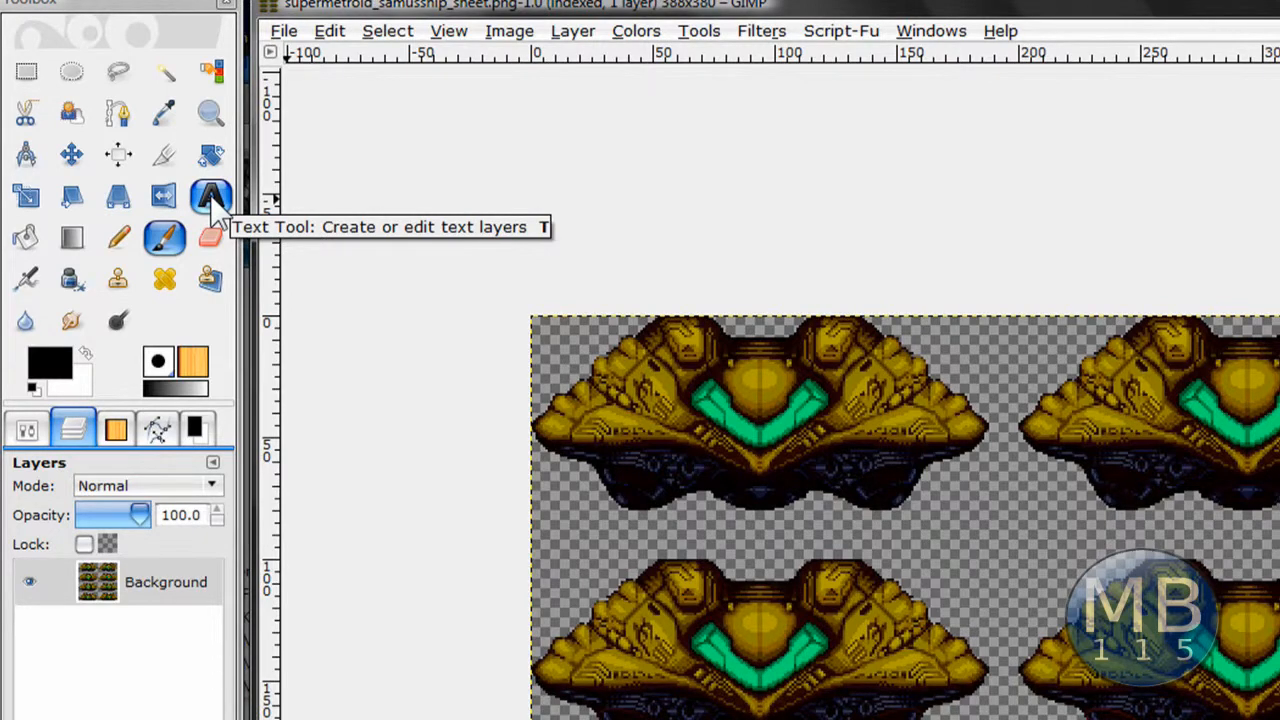
pyautogui.click(25, 71)
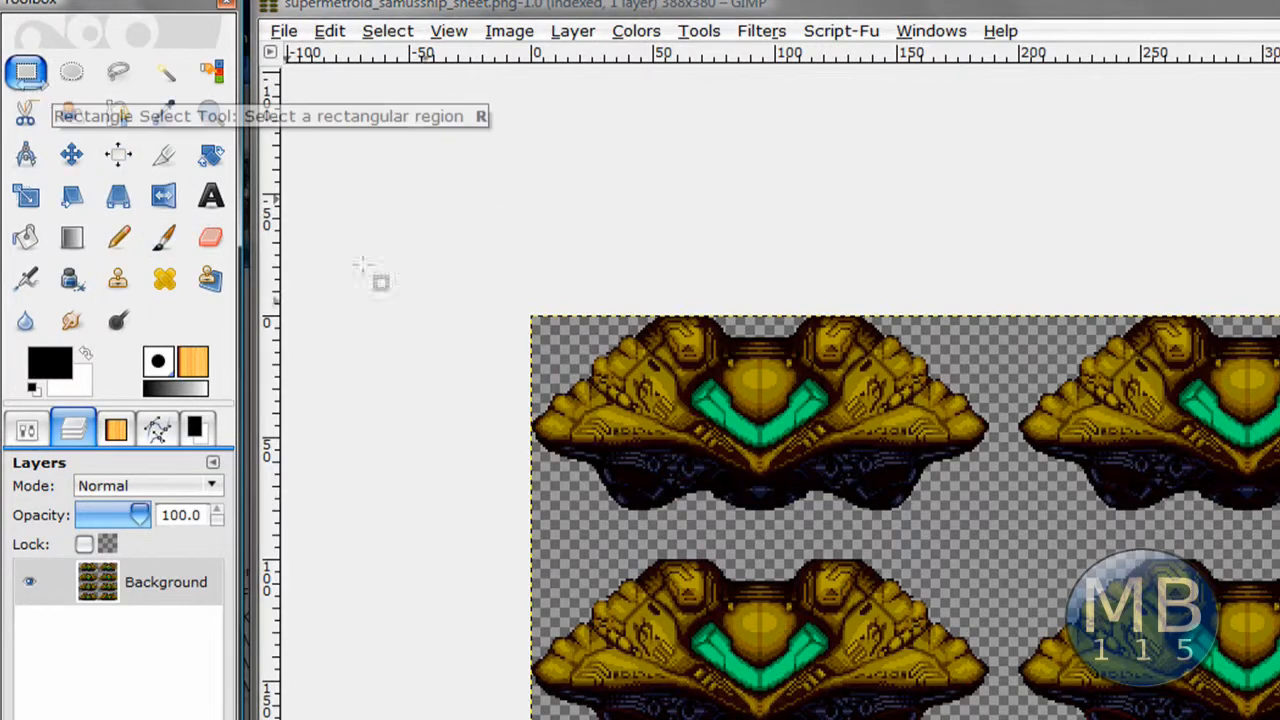
pyautogui.moveTo(998, 528); pyautogui.dragTo(532, 317)
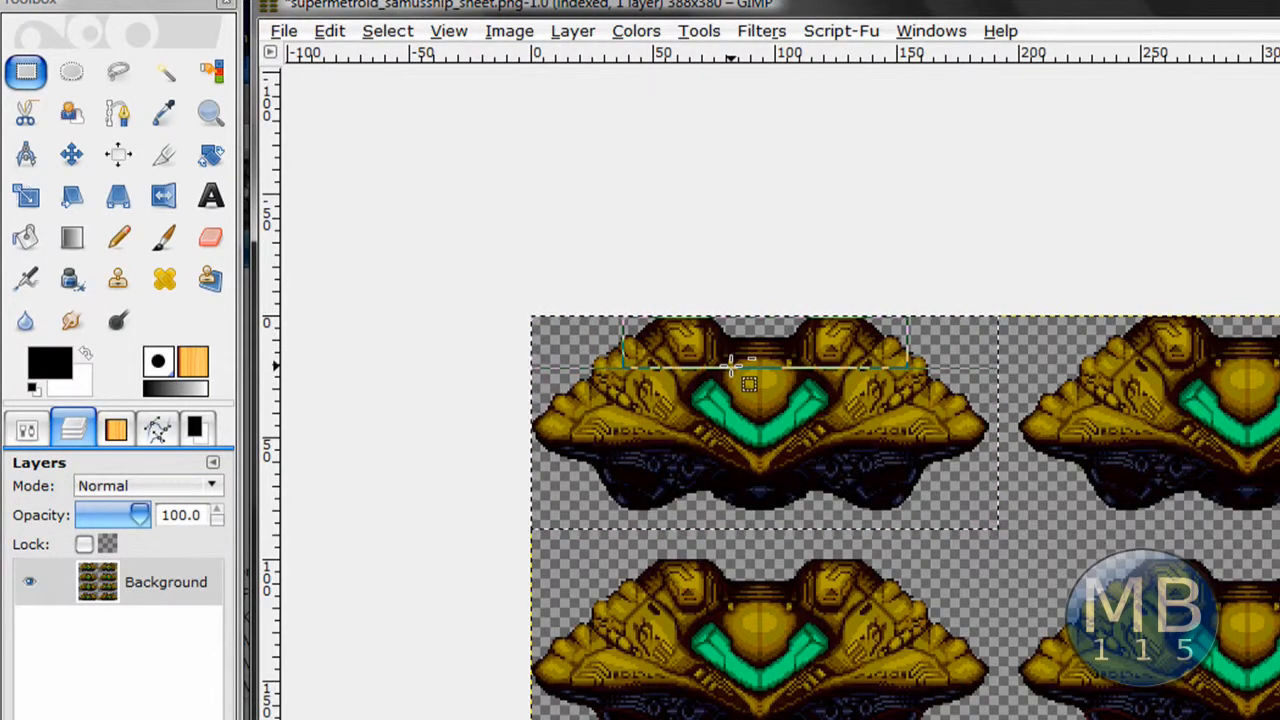
pyautogui.hotkey('ctrl', 'v')
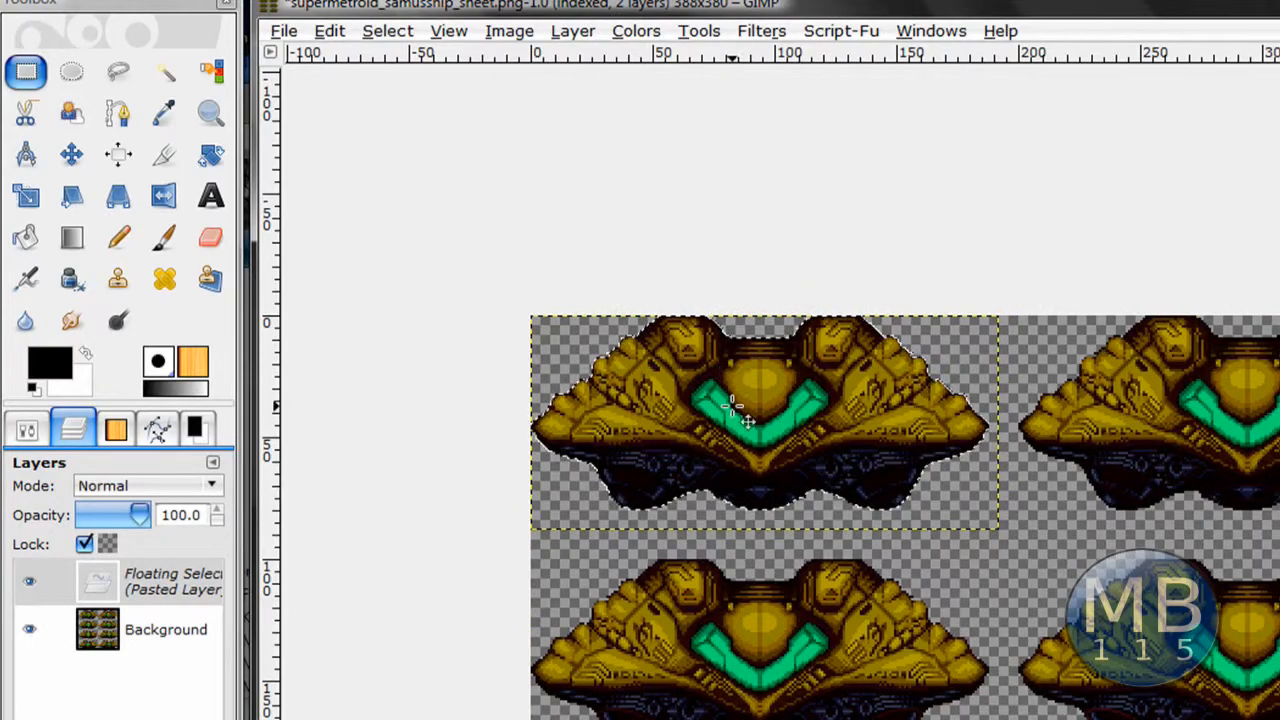
# Step: Open Scale Layer for the pasted ship and set the interpolation to None
pyautogui.click(636, 31)
pyautogui.moveTo(568, 38)
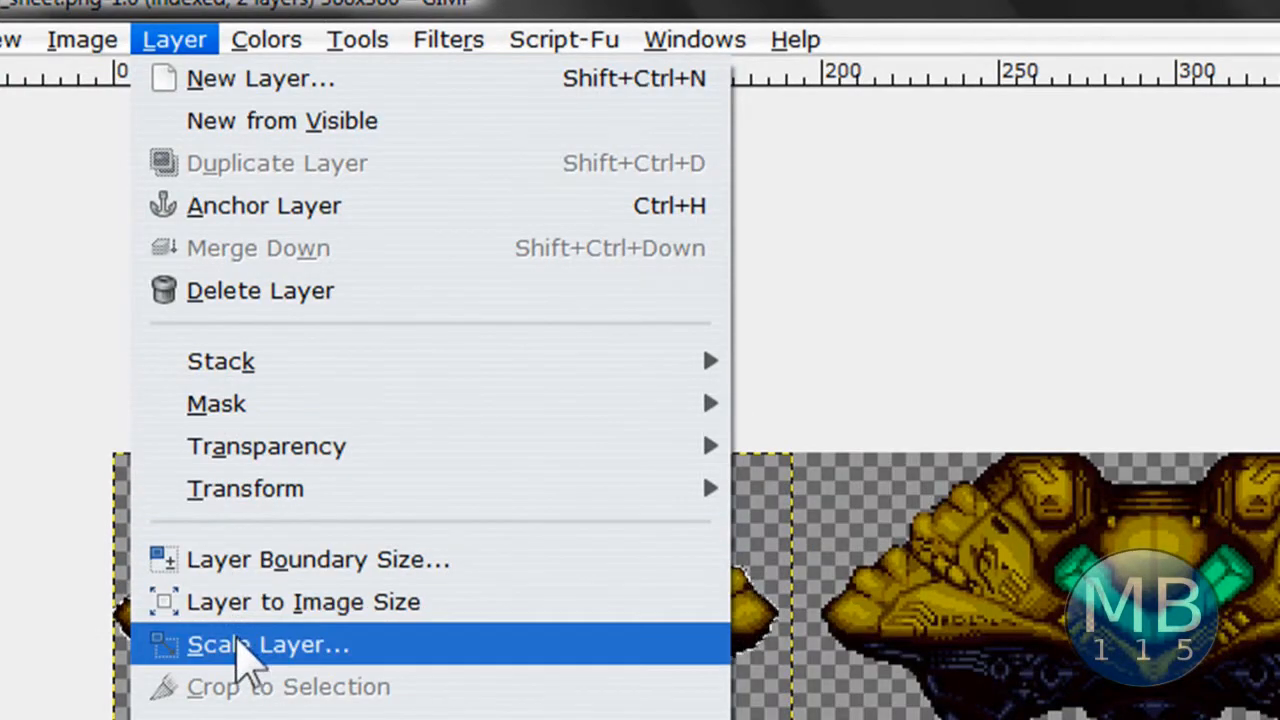
pyautogui.click(243, 648)
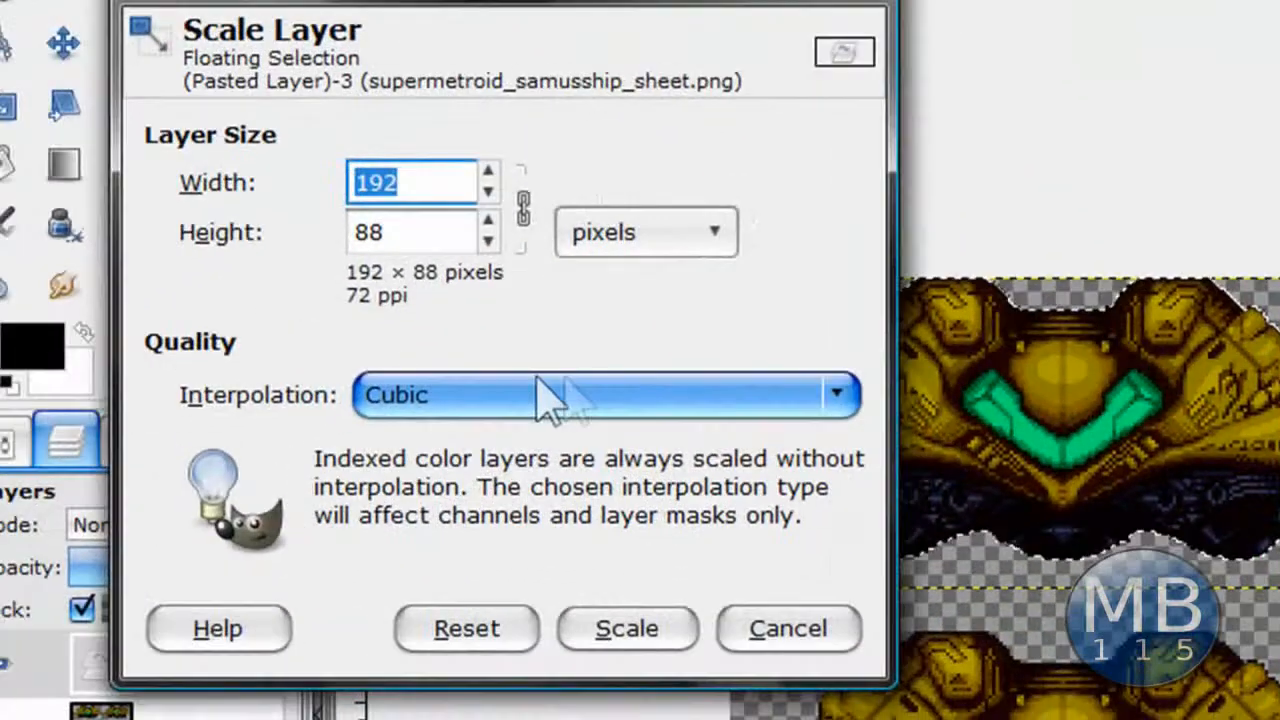
pyautogui.click(470, 400)
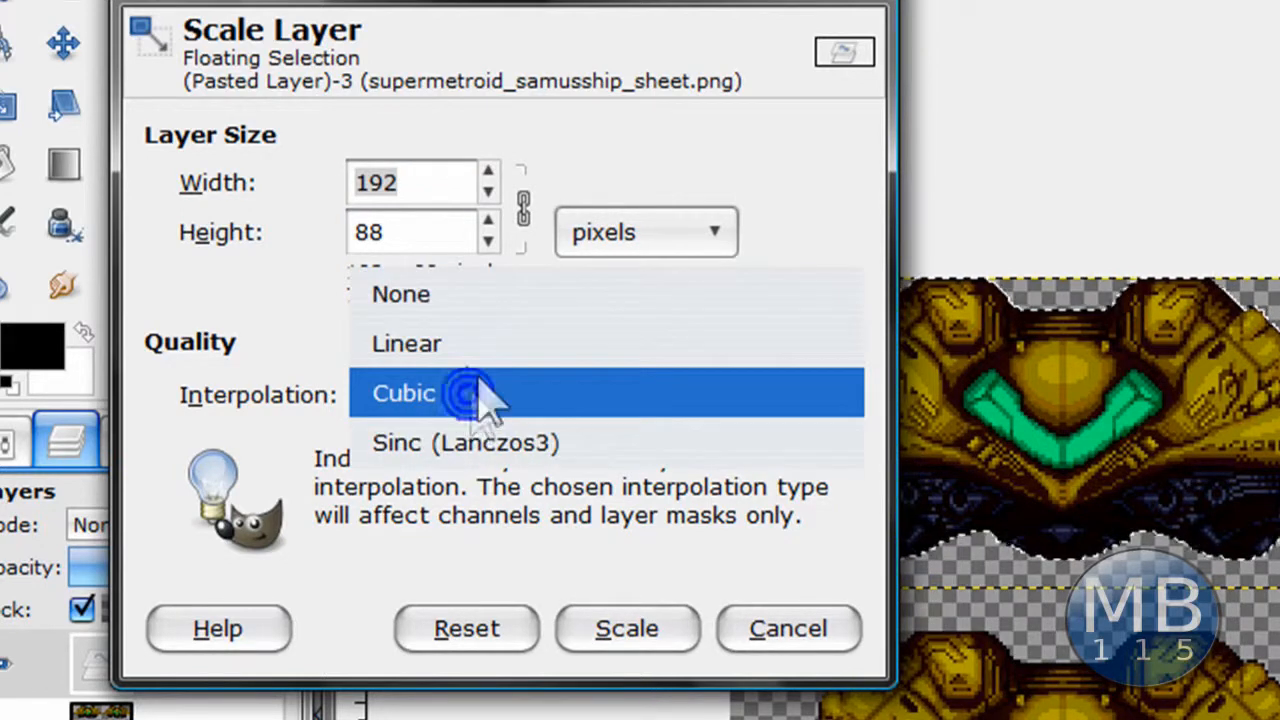
pyautogui.click(504, 297)
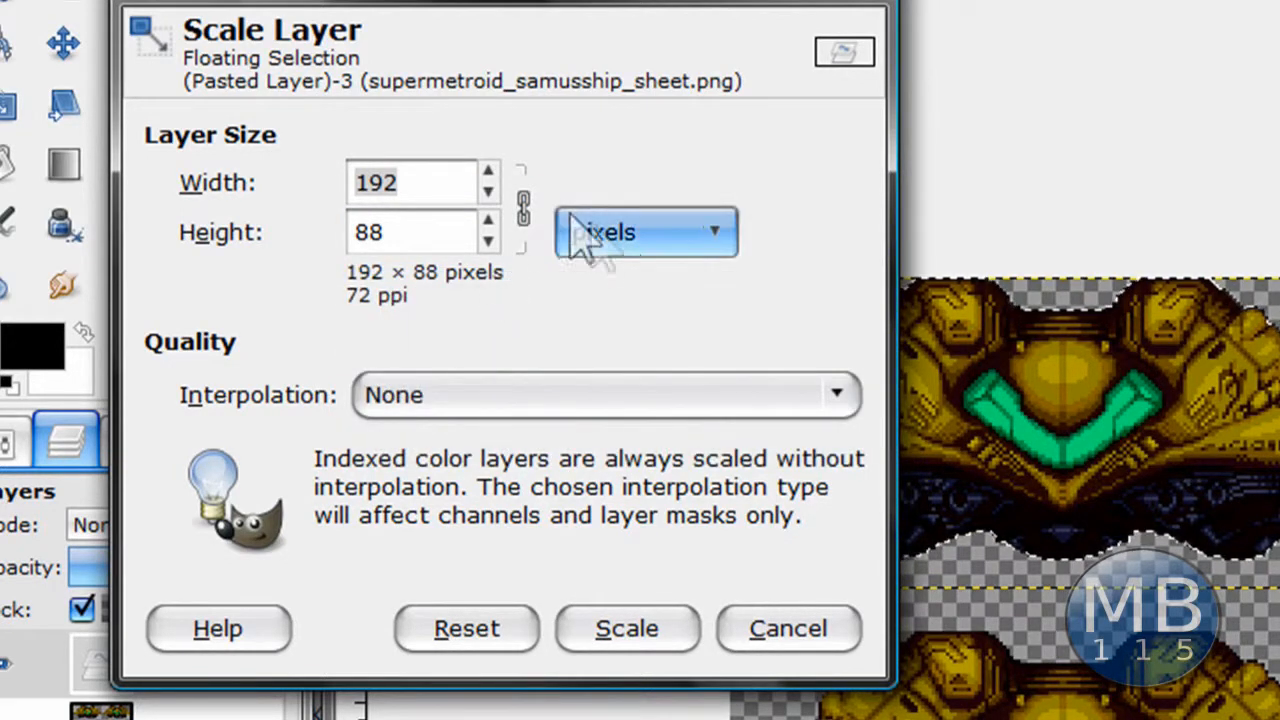
# Step: Scale the pasted ship to 200 percent in both width and height
pyautogui.click(700, 265)
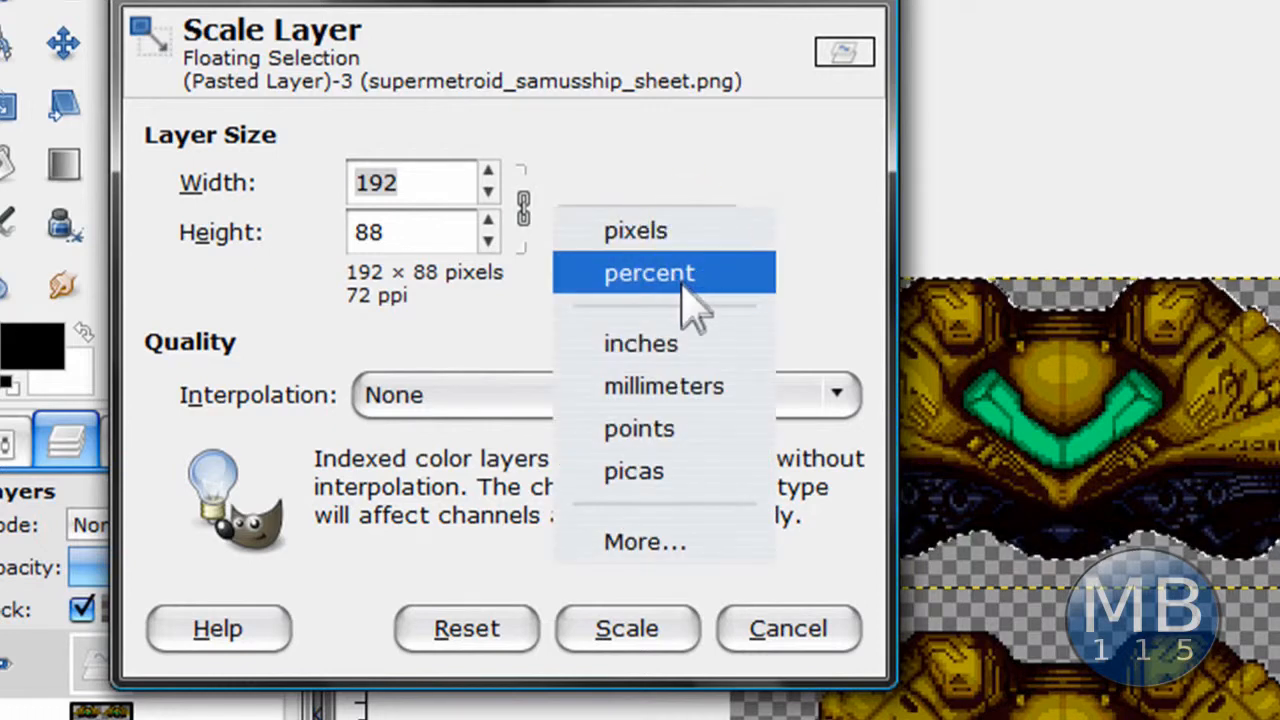
pyautogui.click(684, 272)
pyautogui.click(366, 182)
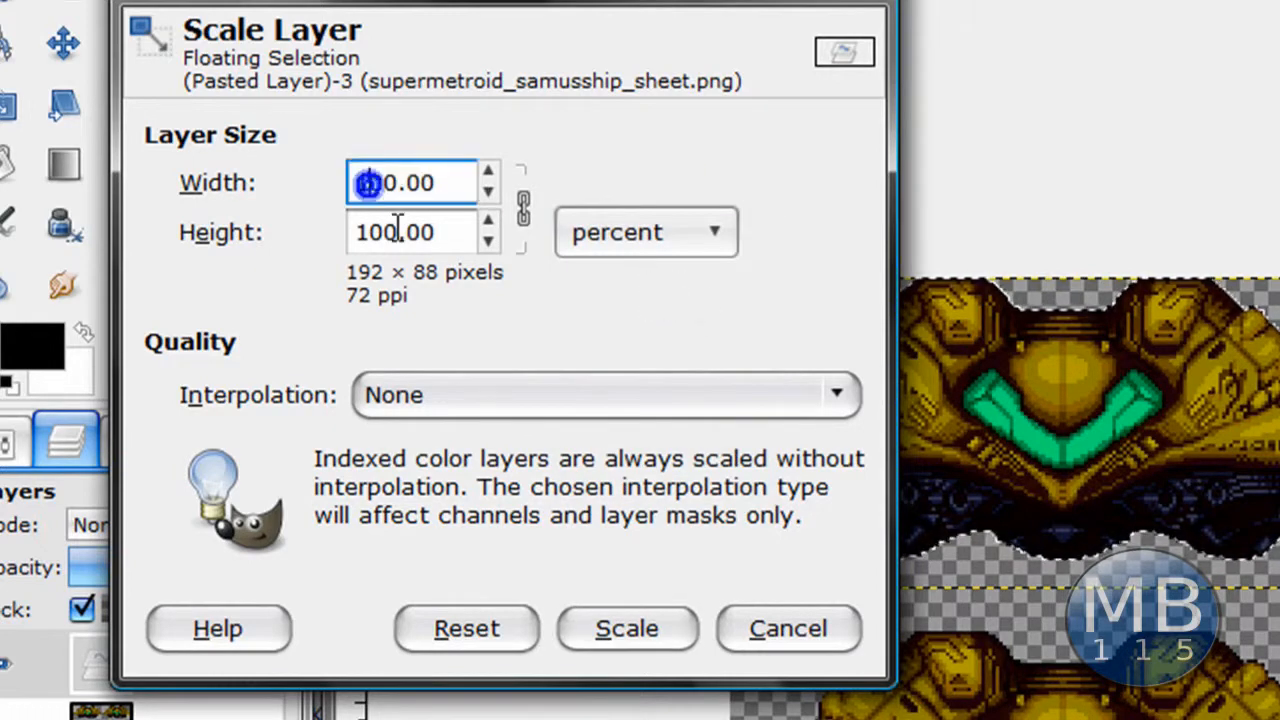
pyautogui.press('BackSpace')
pyautogui.write('2')
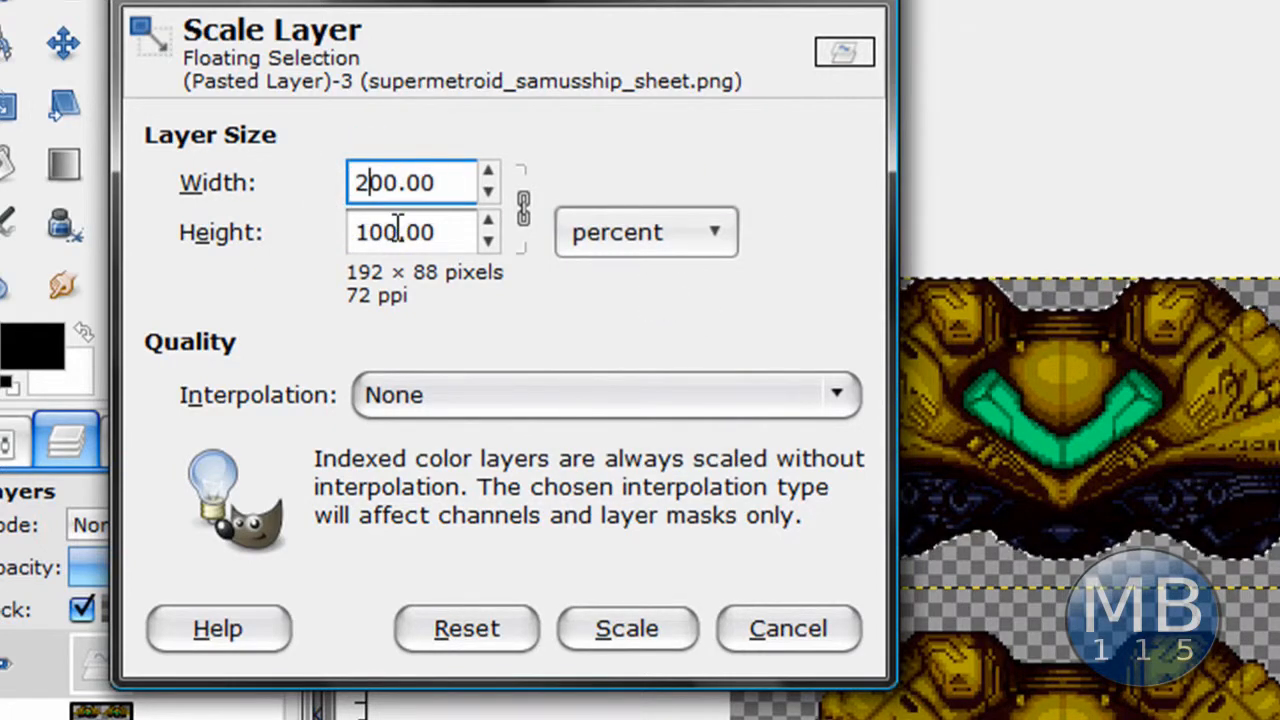
pyautogui.click(397, 226)
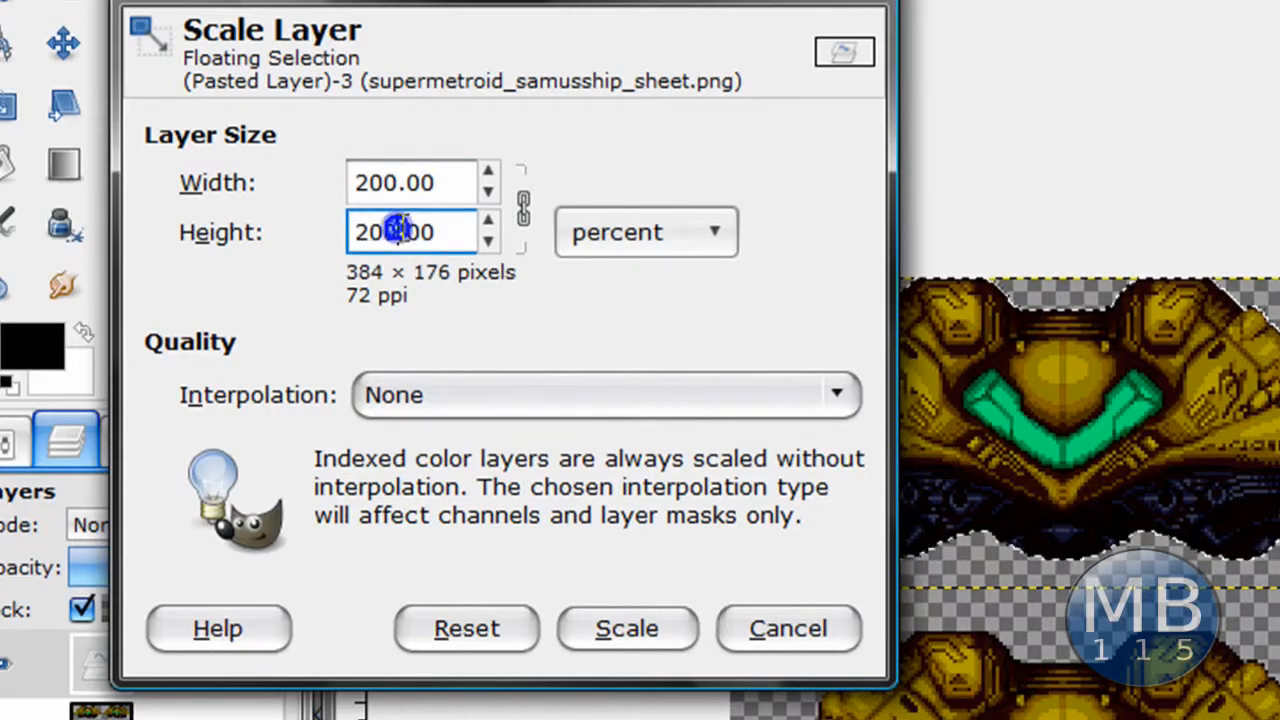
pyautogui.click(655, 632)
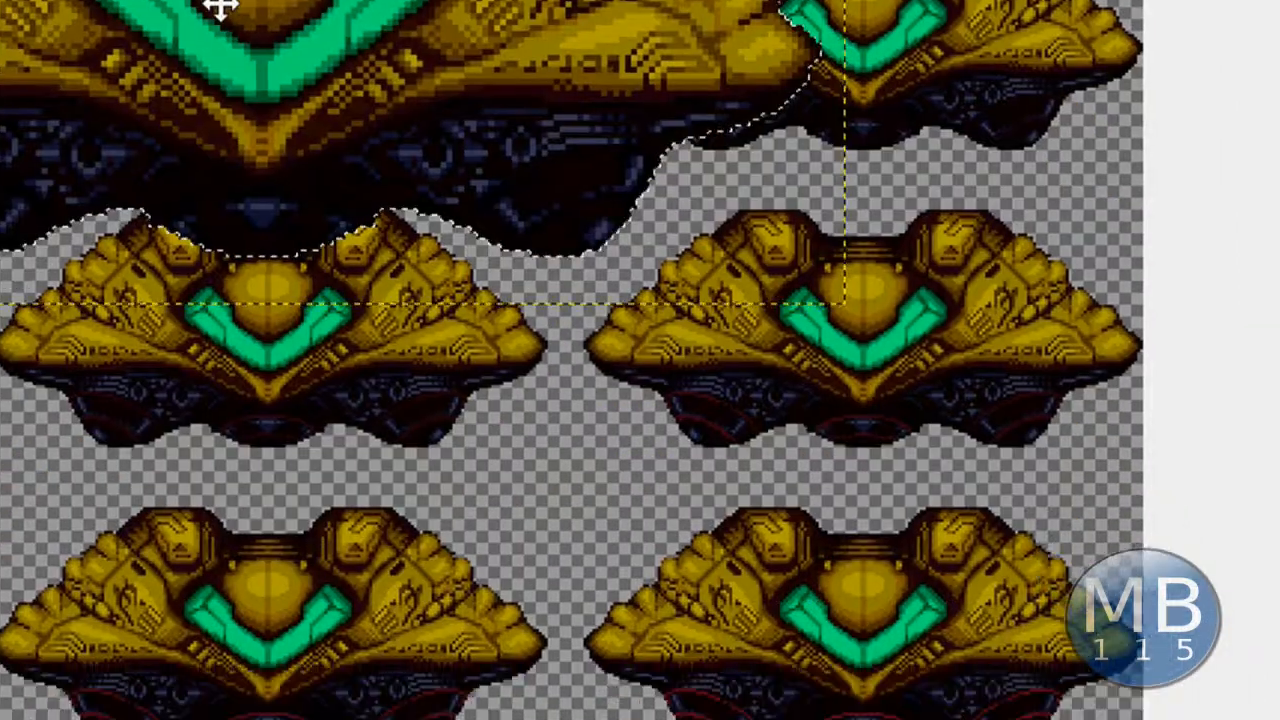
# Step: Move the enlarged ship down over the middle of the sprite sheet
pyautogui.moveTo(222, 10); pyautogui.dragTo(540, 295)
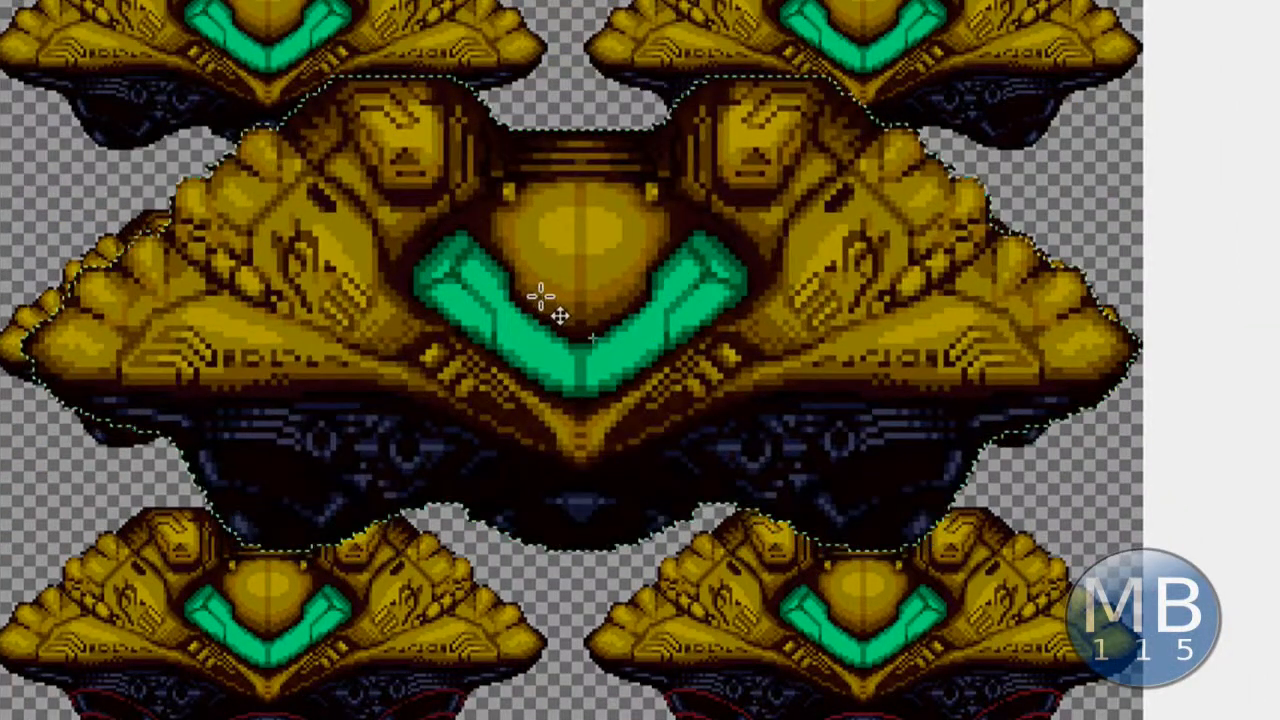
pyautogui.click(540, 295)
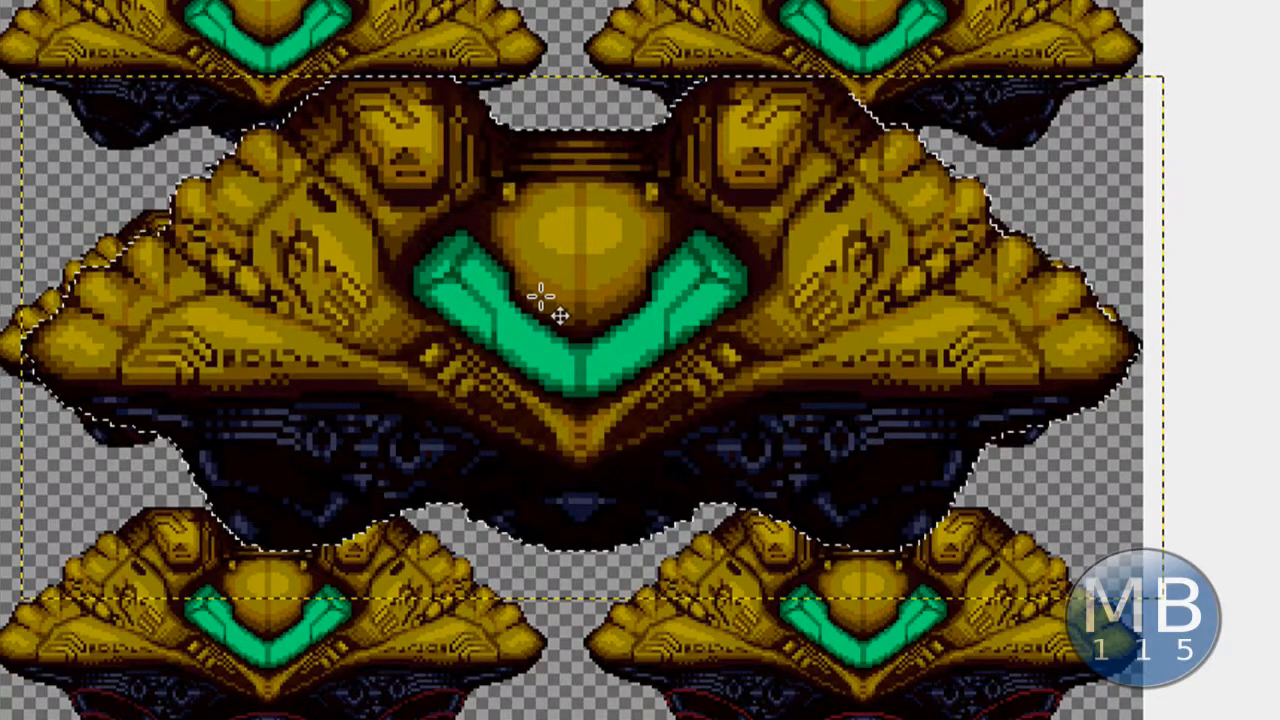
pyautogui.moveTo(540, 296); pyautogui.dragTo(533, 292)
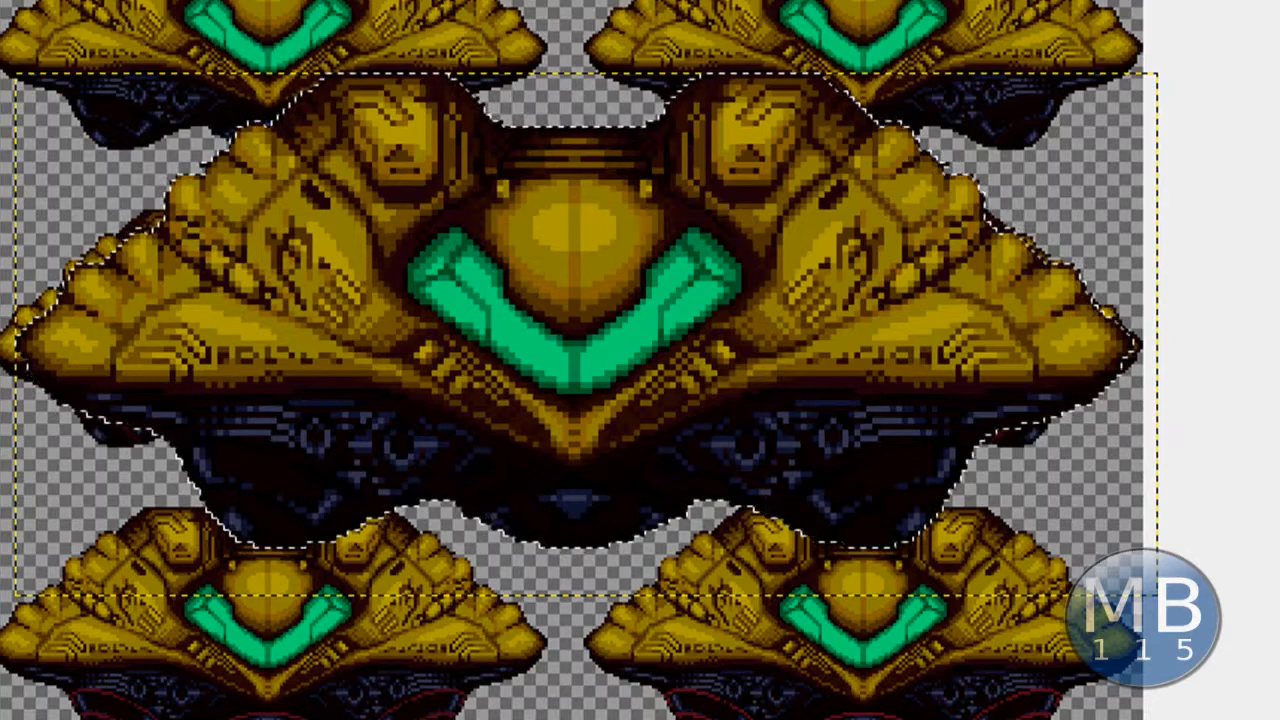
# Step: Create a new blank image 423 pixels wide and about 460 pixels high
pyautogui.hotkey('ctrl', 'n')
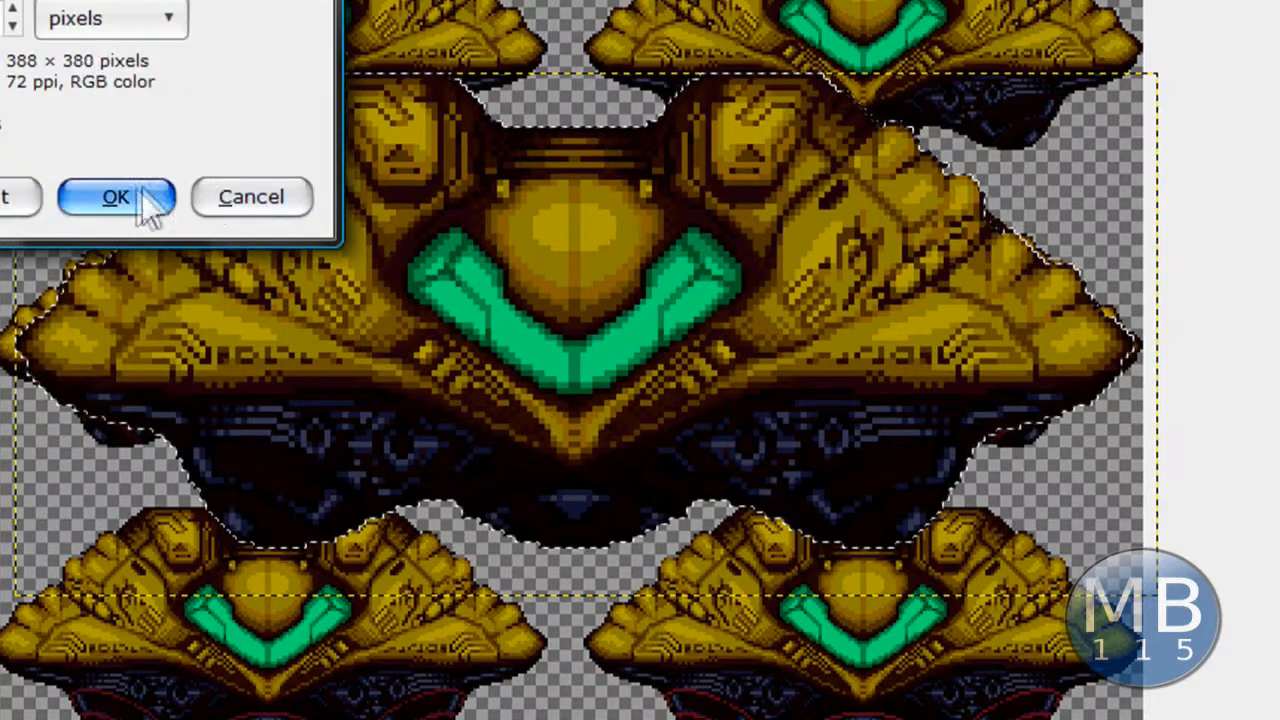
pyautogui.click(12, 4)
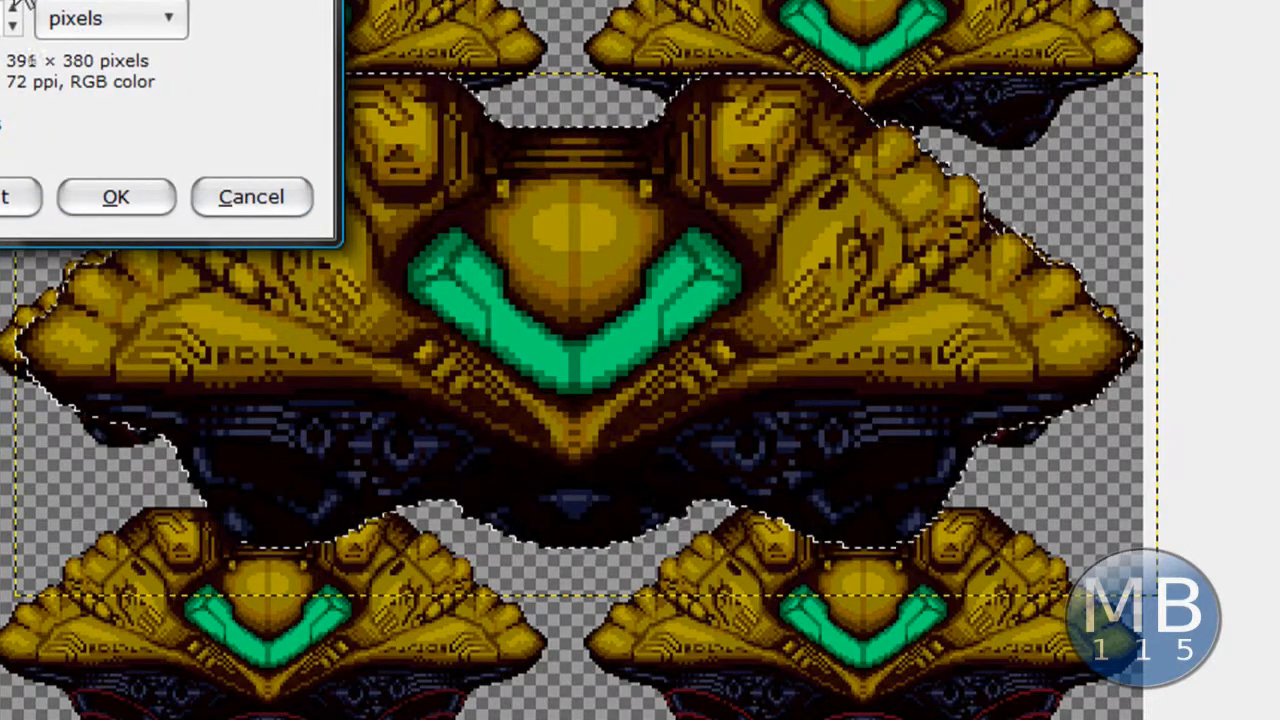
pyautogui.click(14, 6)
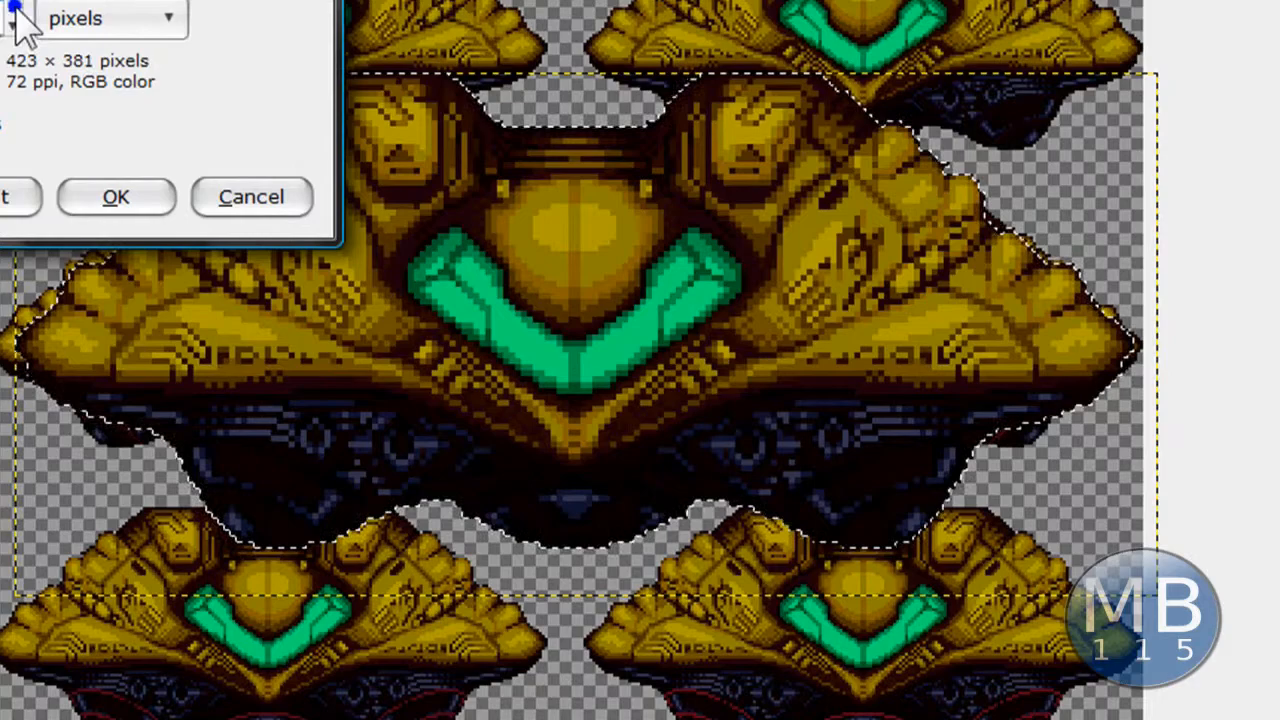
pyautogui.click(80, 200)
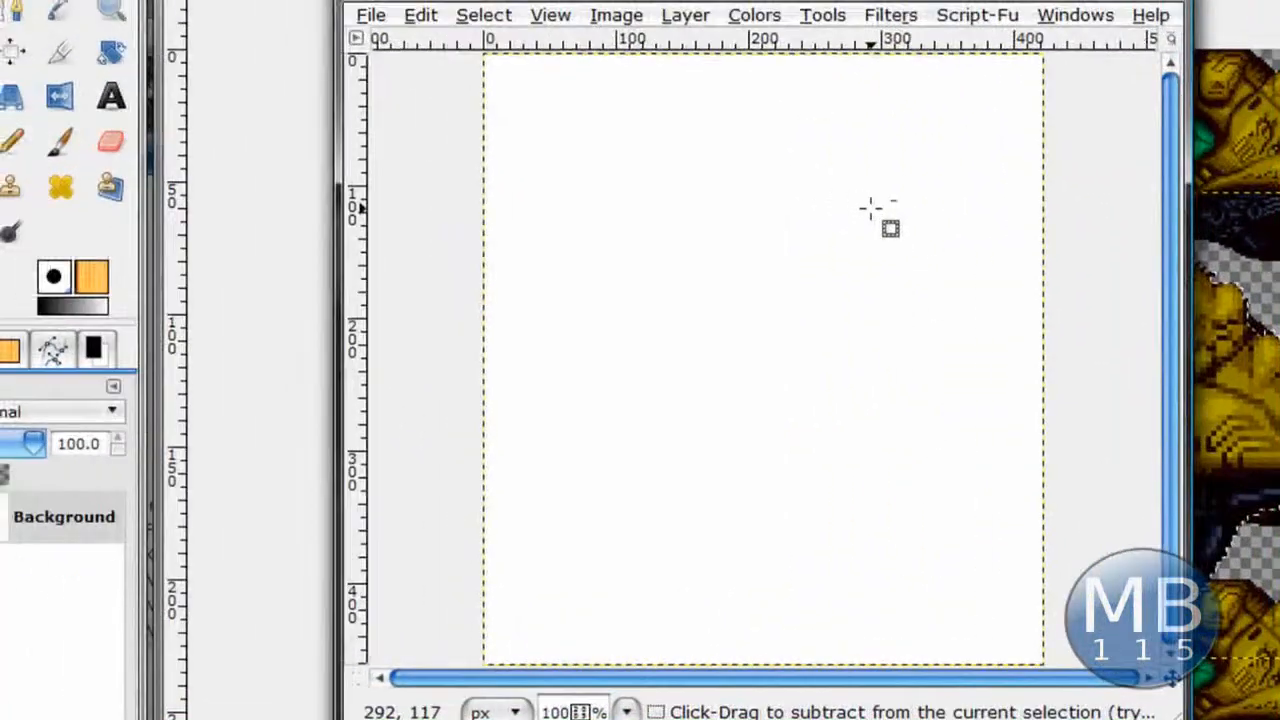
# Step: Paste the enlarged ship into the new image as its own layer and hide the Background layer
pyautogui.hotkey('ctrl', 'v')
pyautogui.keyDown('ctrl'); pyautogui.scroll(3, 770, 350); pyautogui.keyUp('ctrl')
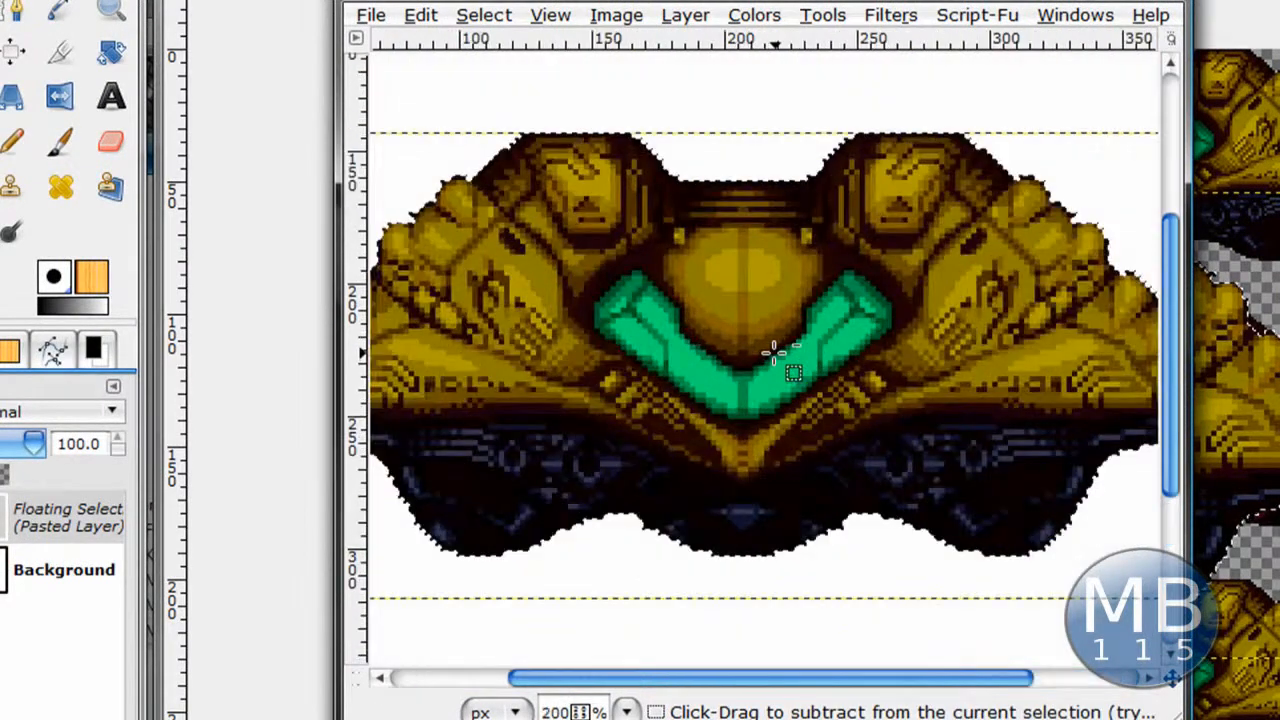
pyautogui.keyDown('ctrl'); pyautogui.scroll(-1, 777, 351); pyautogui.keyUp('ctrl')
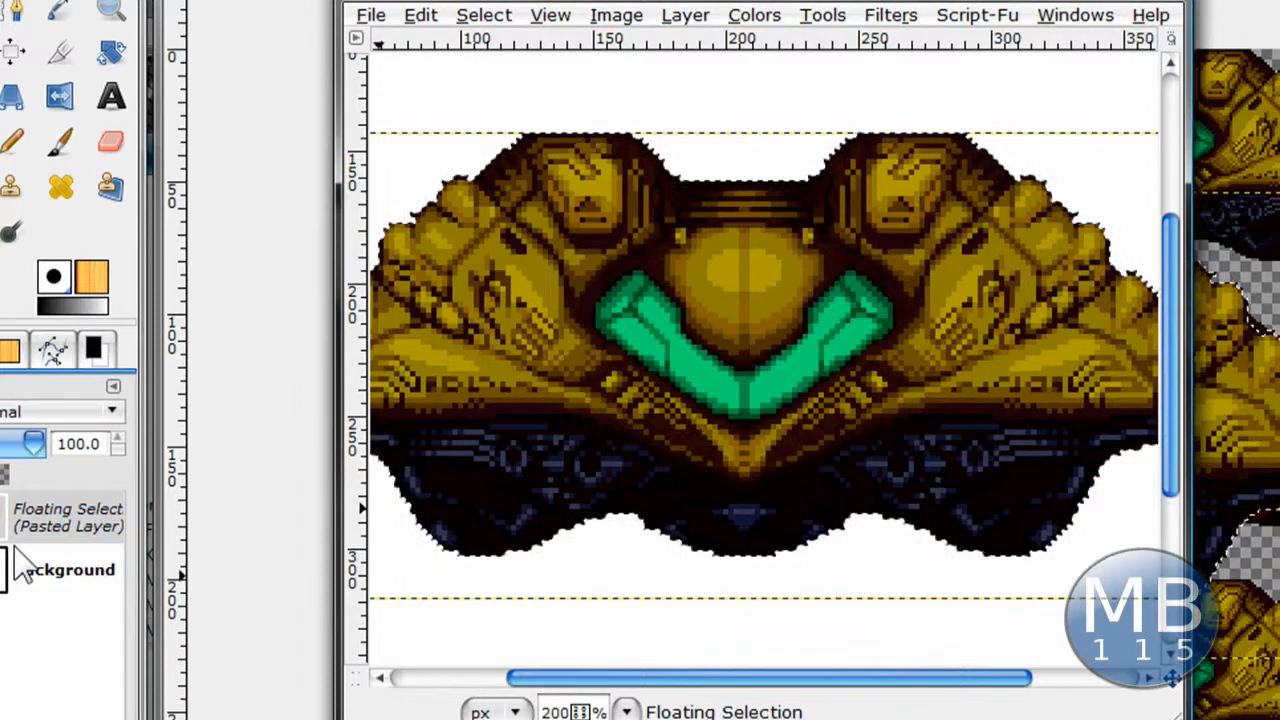
pyautogui.hotkey('ctrl', 'shift', 'n')
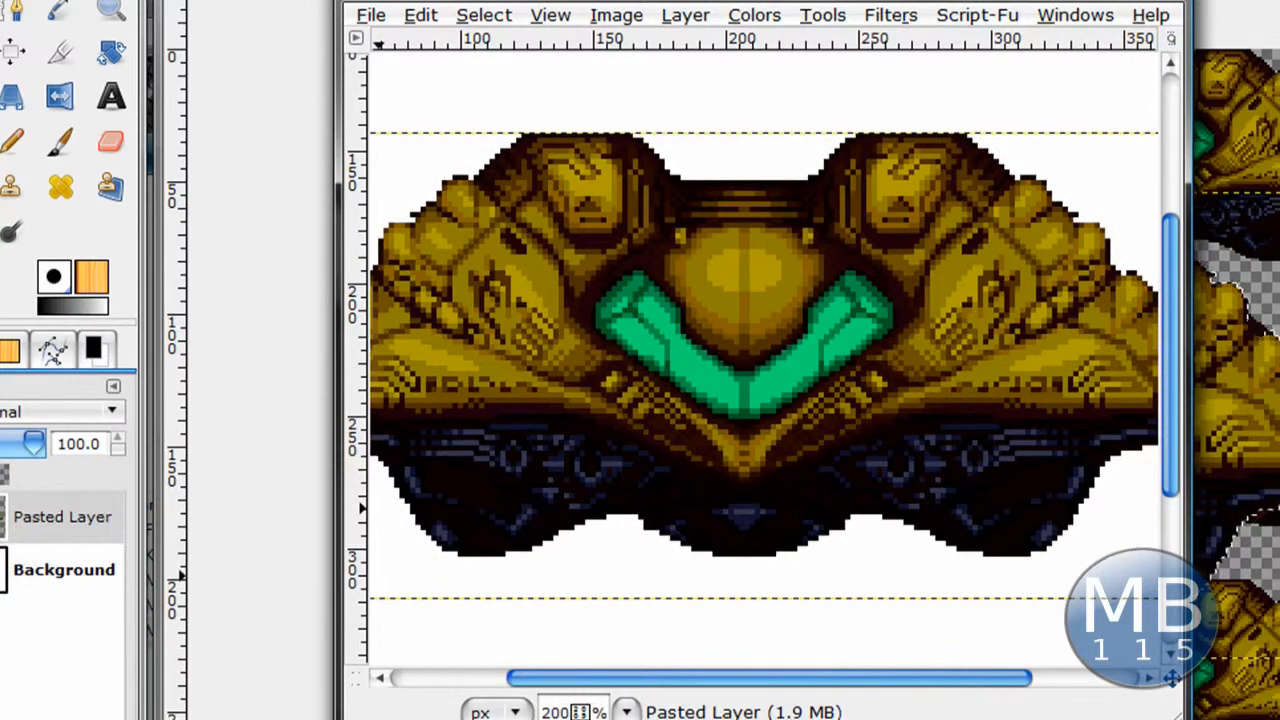
pyautogui.click(2, 520)
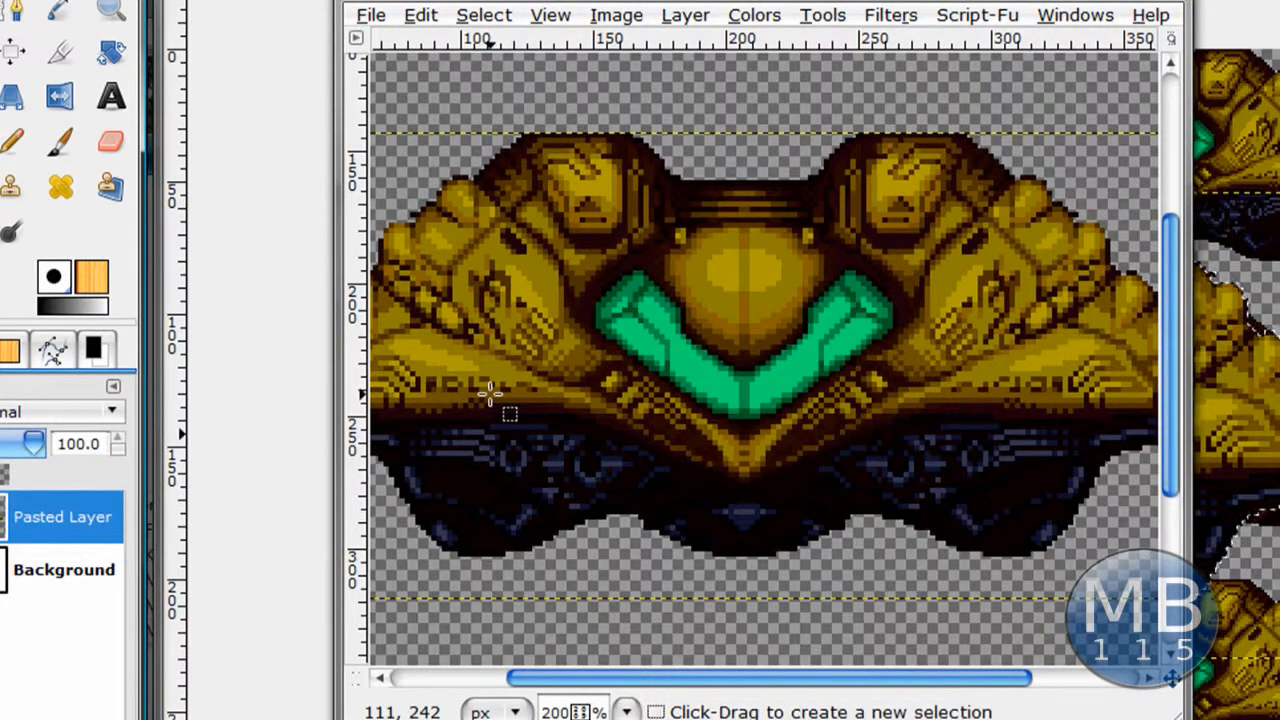
# Step: Expand the pasted ship layer's boundary to the full image size
pyautogui.click(610, 16)
pyautogui.moveTo(680, 20)
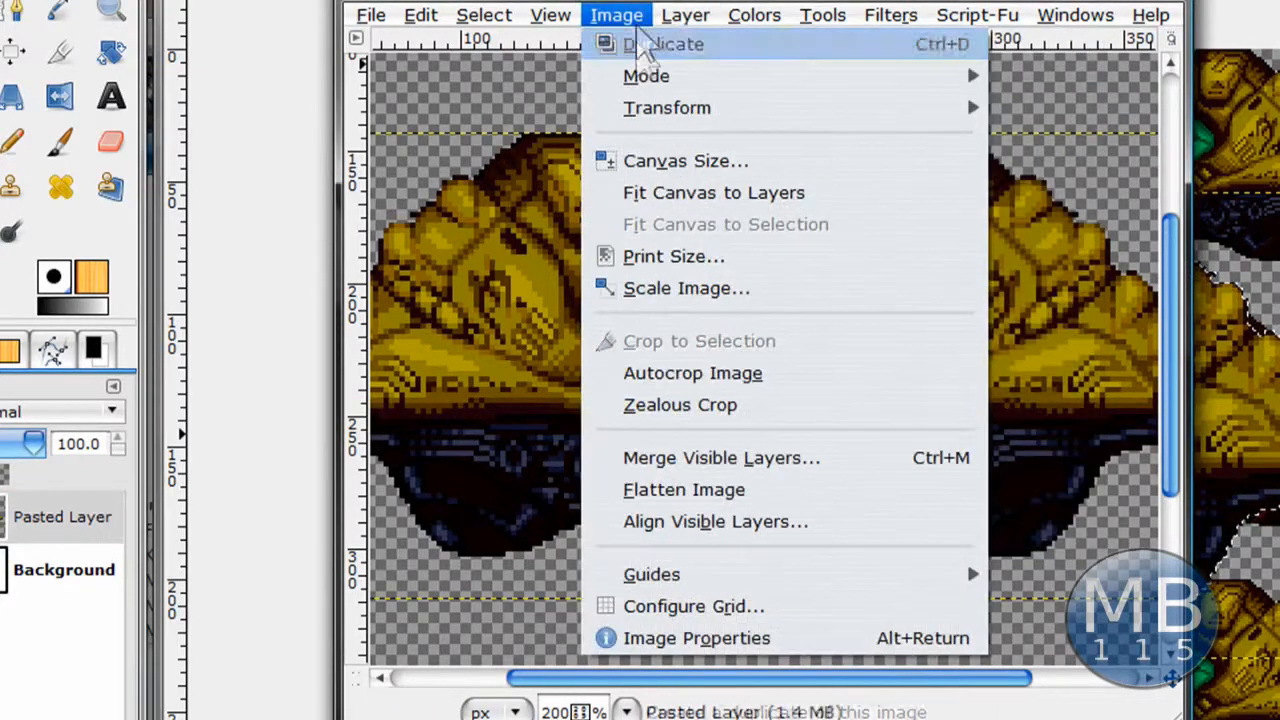
pyautogui.click(760, 437)
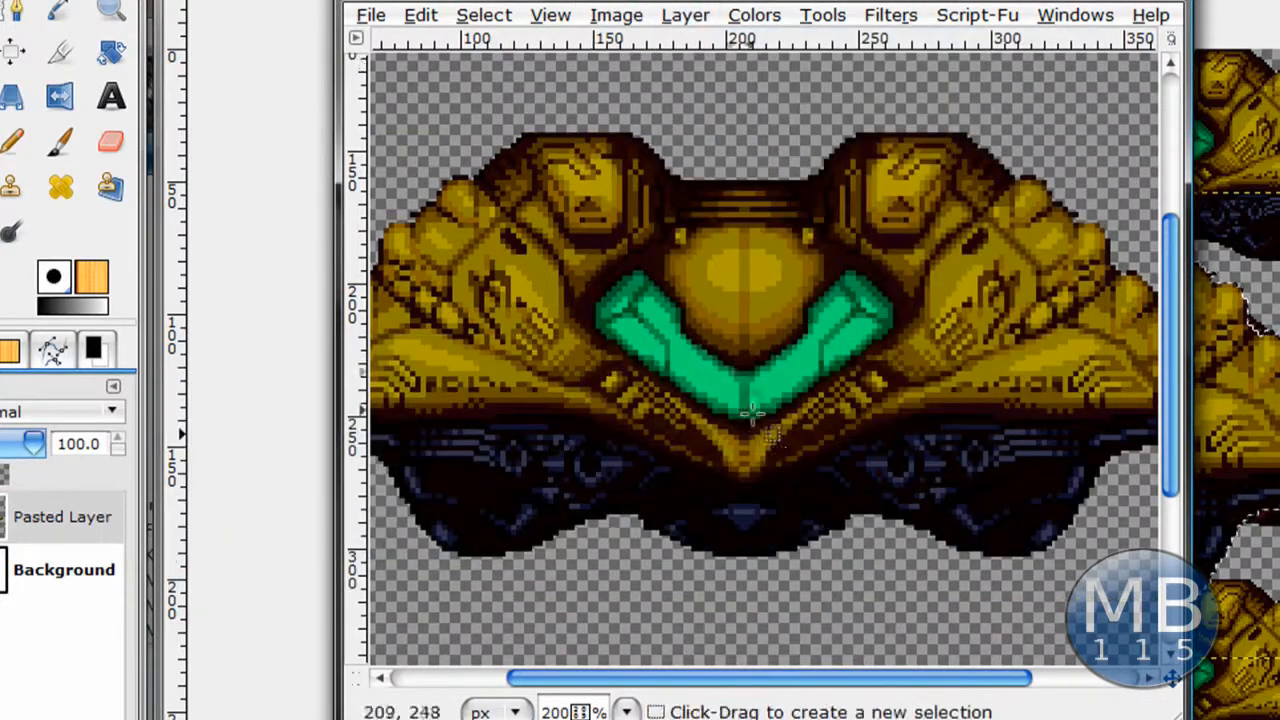
# Step: Try to outline the empty notch between the ship's two upper domes with the Free Select tool, then clear the selection
pyautogui.scroll(1, 728, 192)
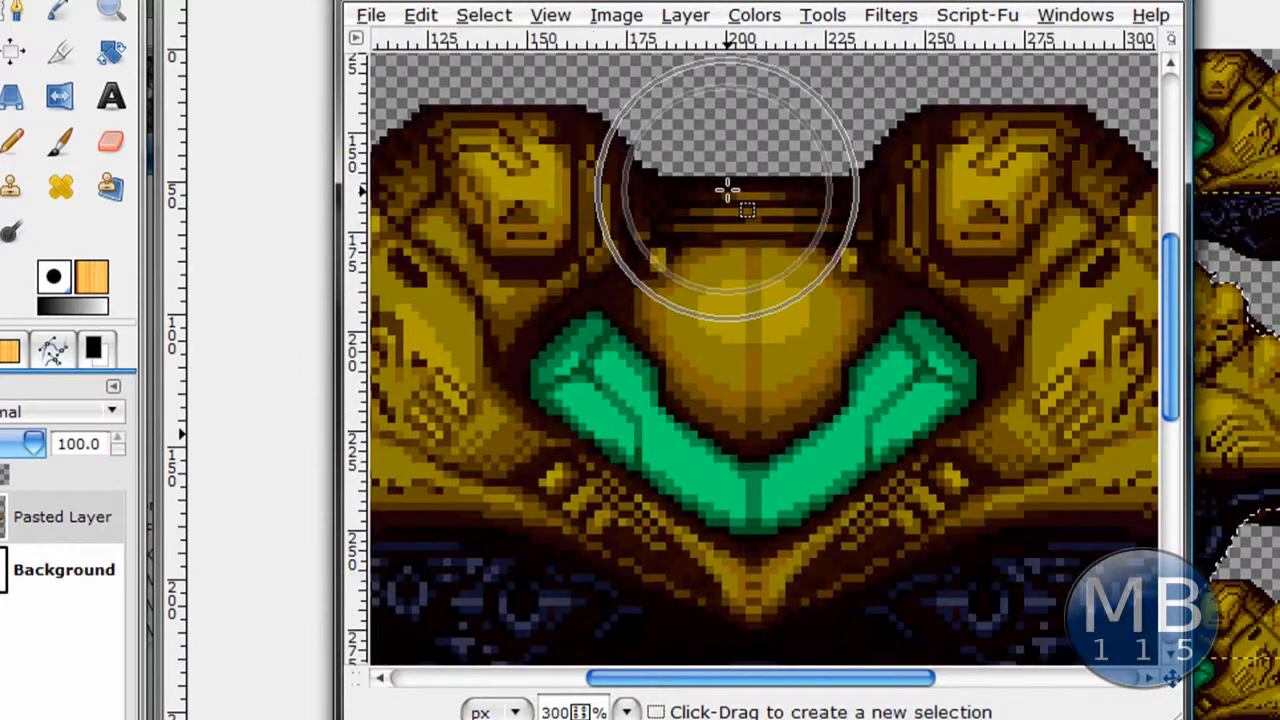
pyautogui.scroll(1, 728, 192)
pyautogui.moveTo(728, 192); pyautogui.dragTo(722, 345)
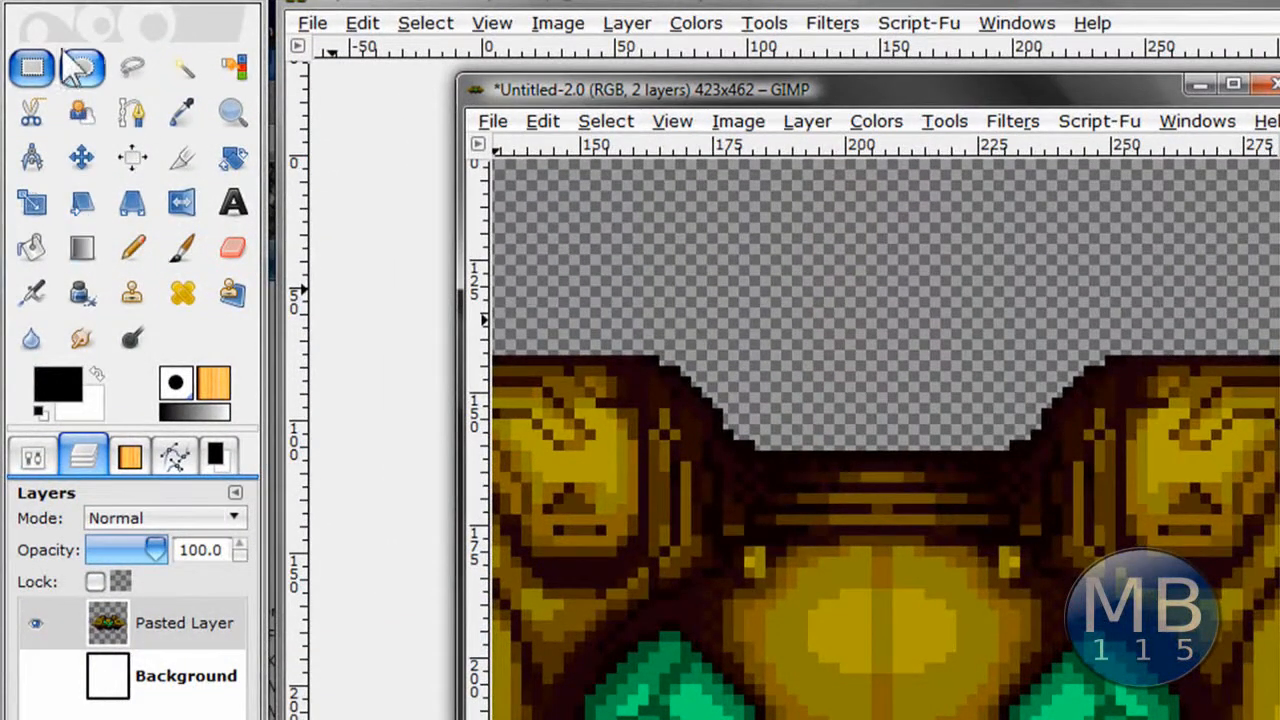
pyautogui.click(132, 66)
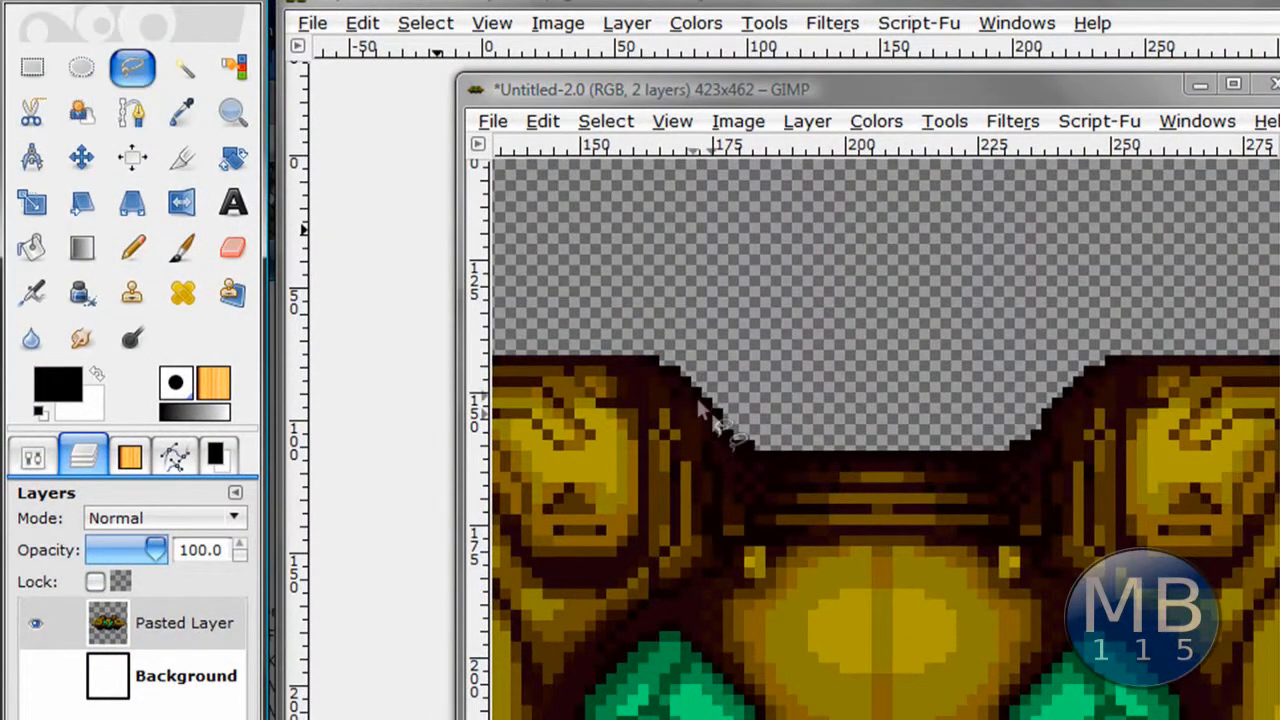
pyautogui.click(654, 349)
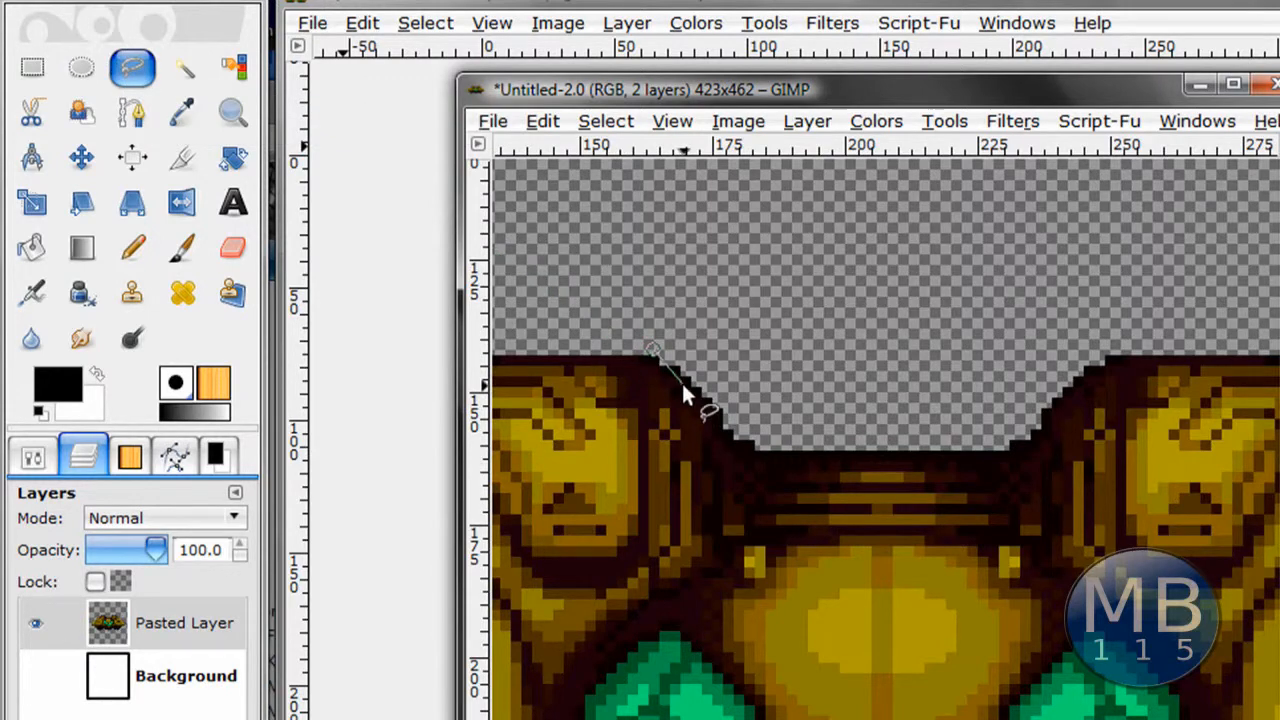
pyautogui.click(749, 446)
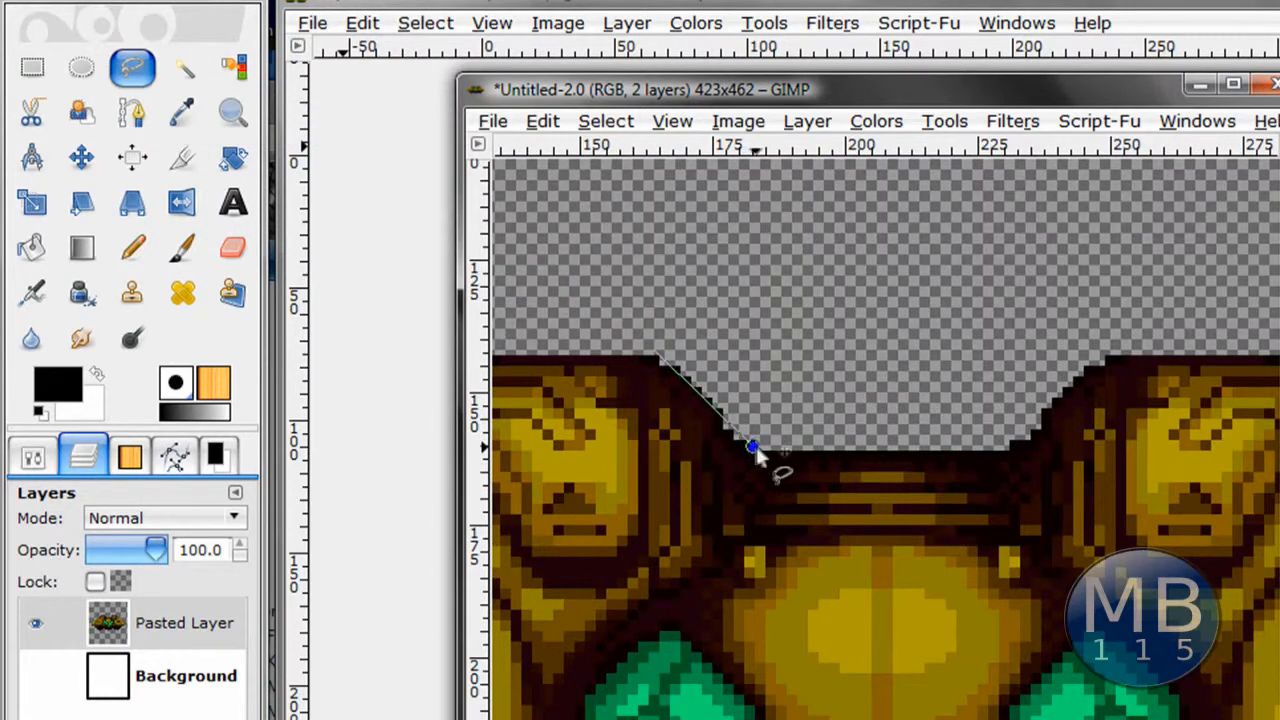
pyautogui.click(1008, 449)
pyautogui.click(1105, 355)
pyautogui.click(655, 354)
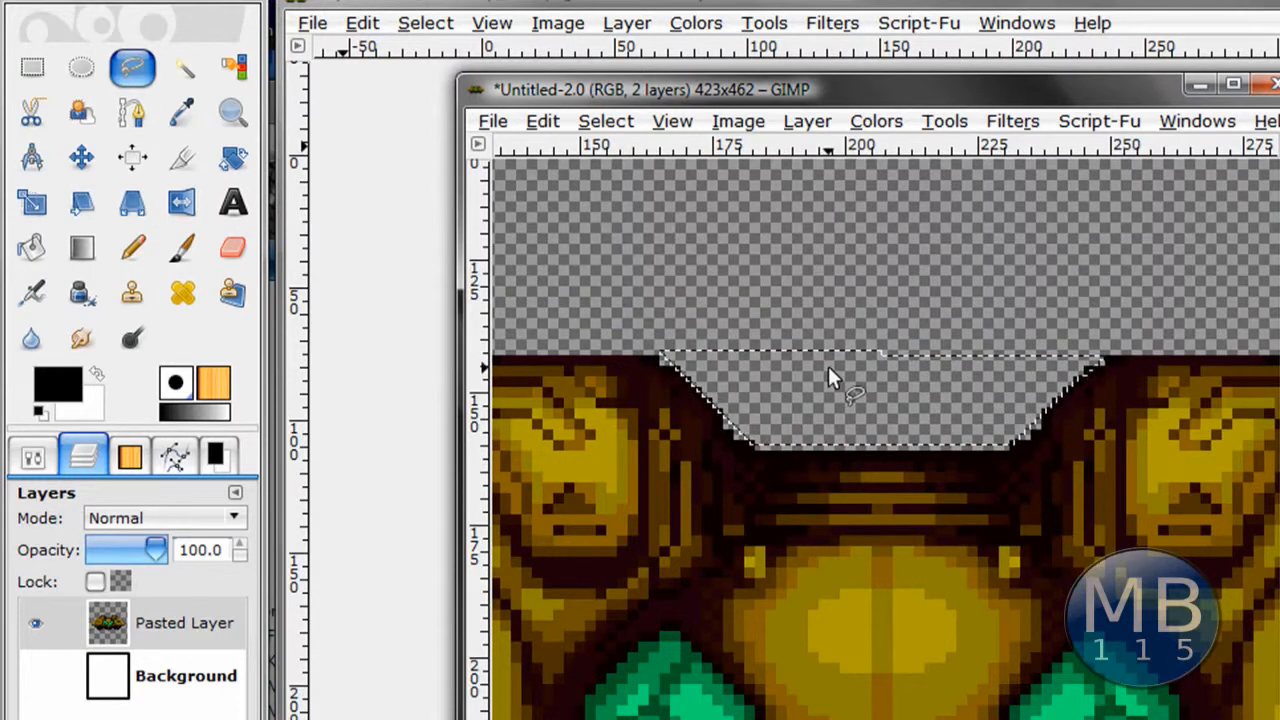
pyautogui.hotkey('ctrl', 'shift', 'a')
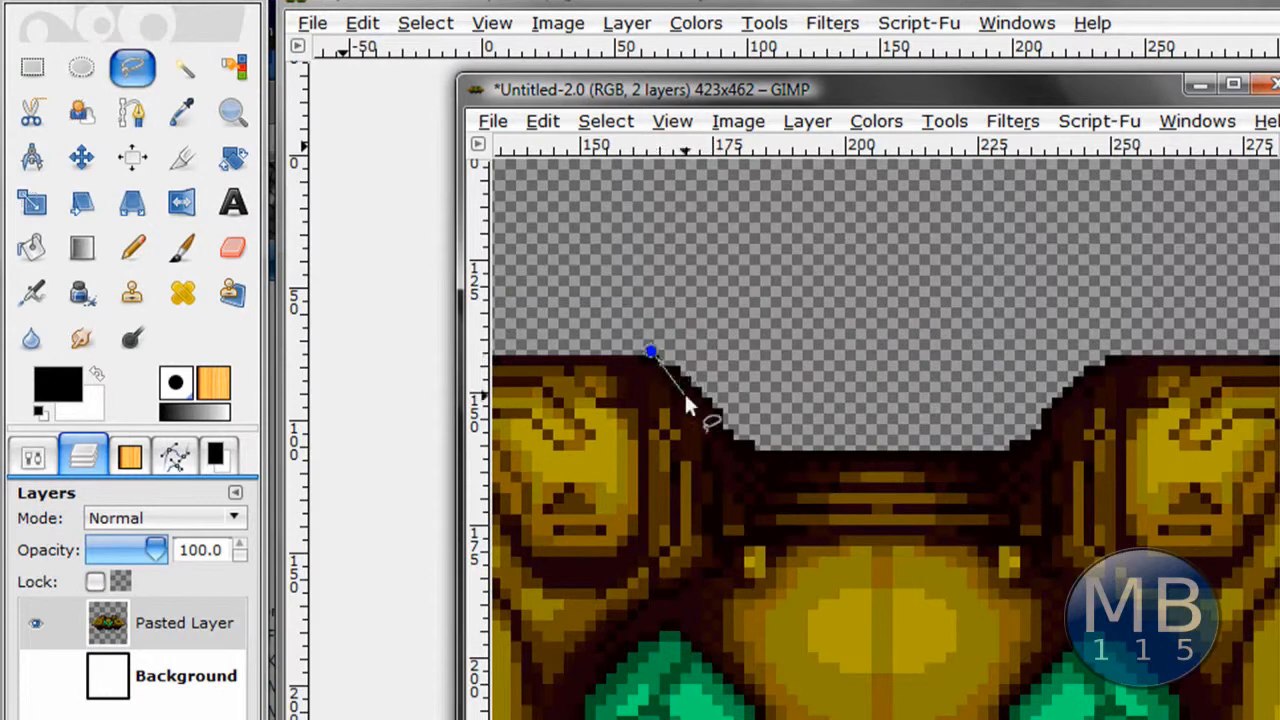
# Step: Select the empty notch between the ship's upper domes with a closed four-corner Free Select outline following its edges
pyautogui.click(754, 449)
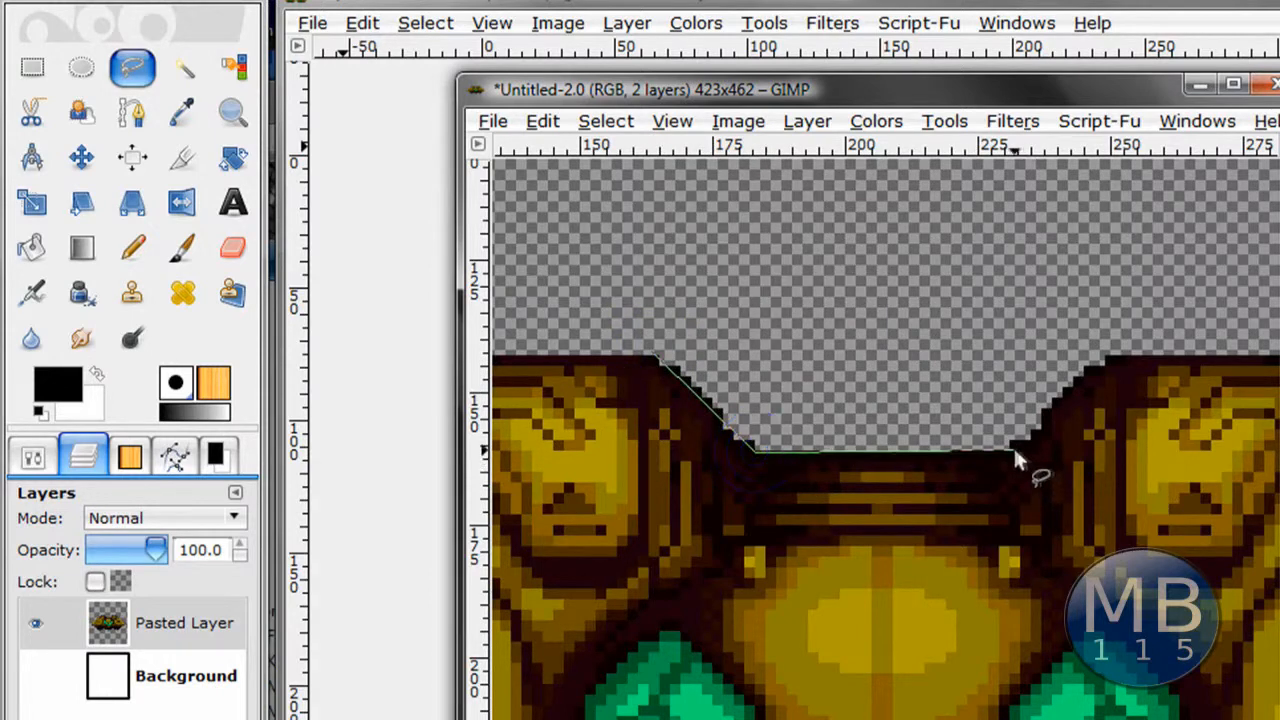
pyautogui.click(1010, 449)
pyautogui.click(1107, 354)
pyautogui.click(651, 352)
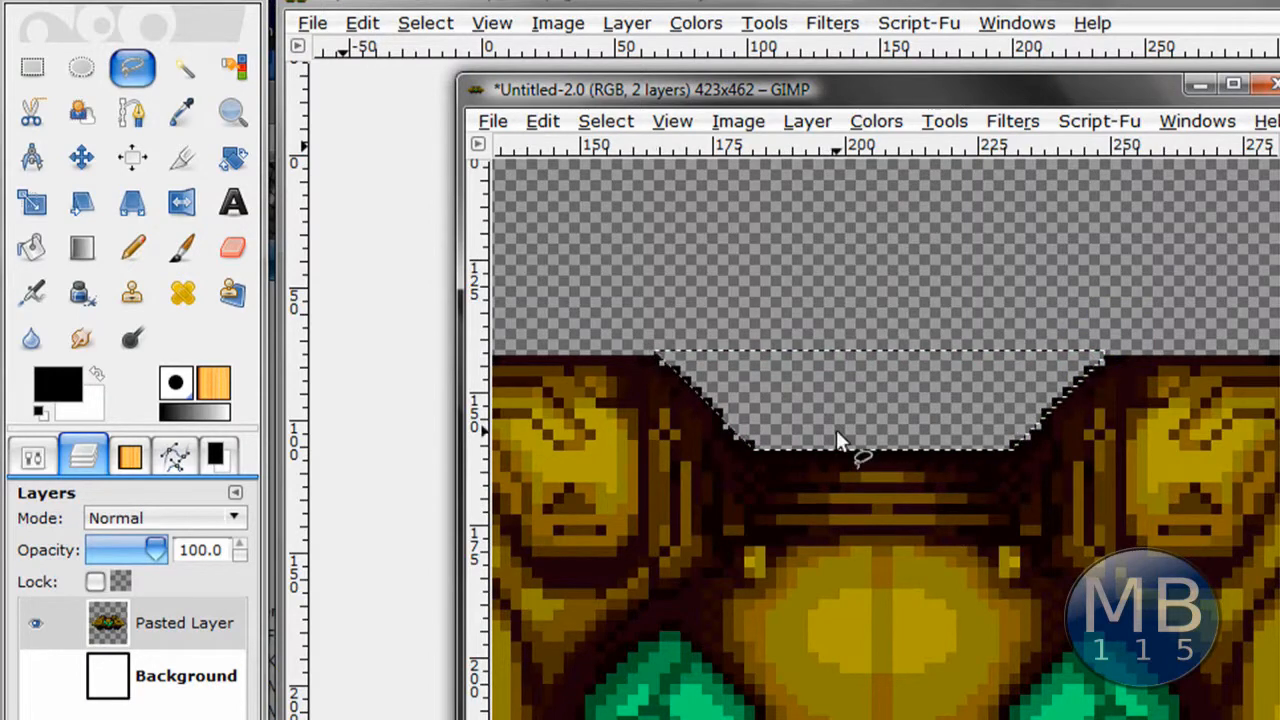
# Step: Set the foreground color to the bright green swatch
pyautogui.click(60, 387)
pyautogui.click(514, 406)
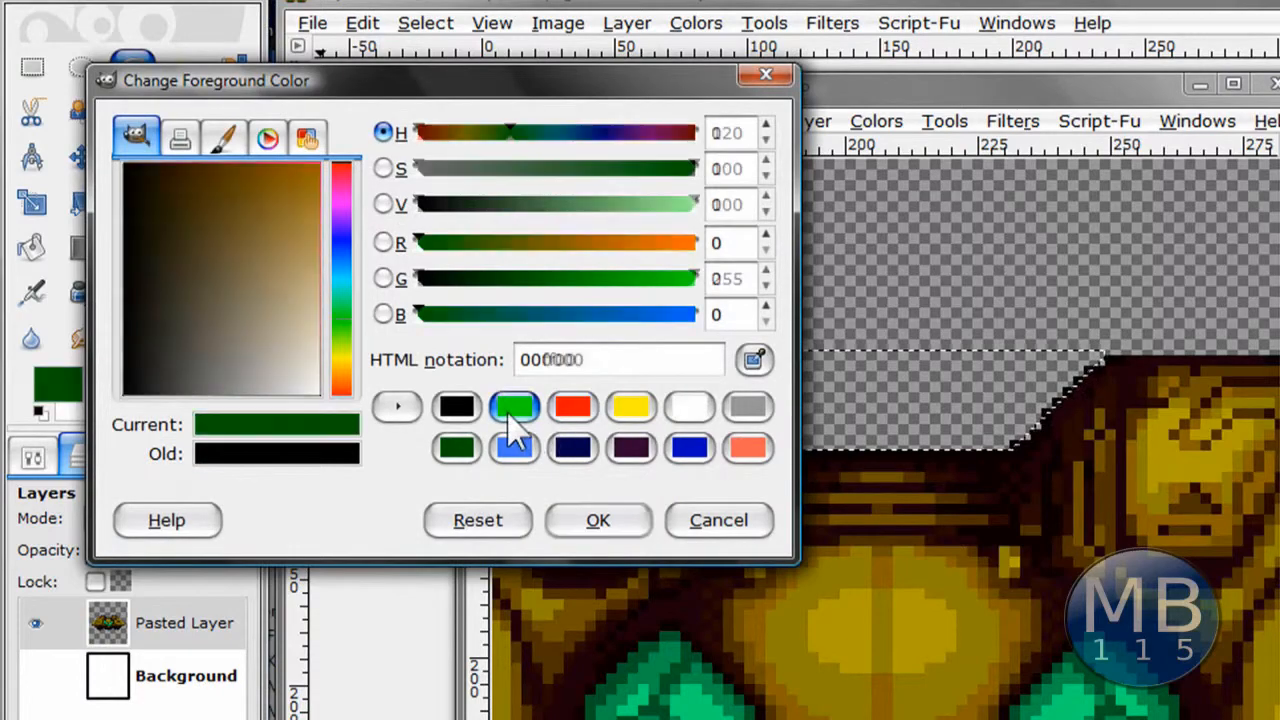
pyautogui.click(630, 522)
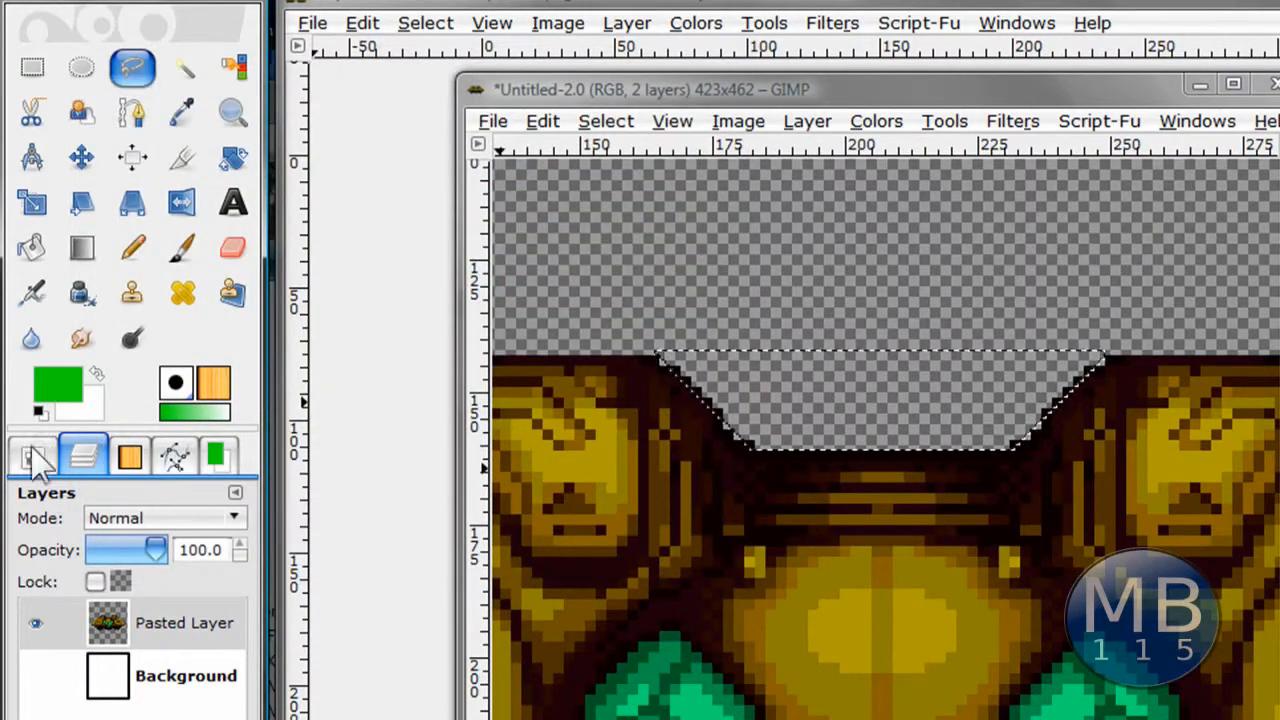
# Step: Fill the notch selection with a linear FG to Transparent gradient from its lower edge up to its upper edge, then deselect
pyautogui.click(82, 247)
pyautogui.click(33, 458)
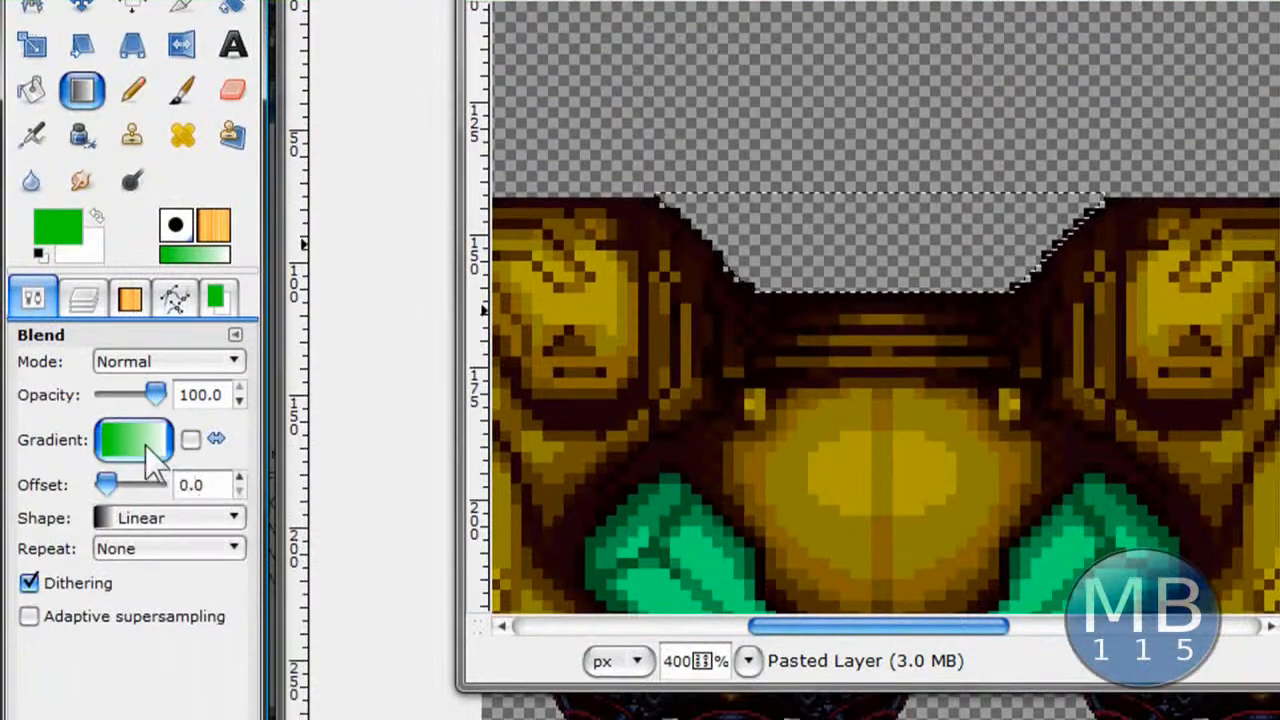
pyautogui.click(140, 572)
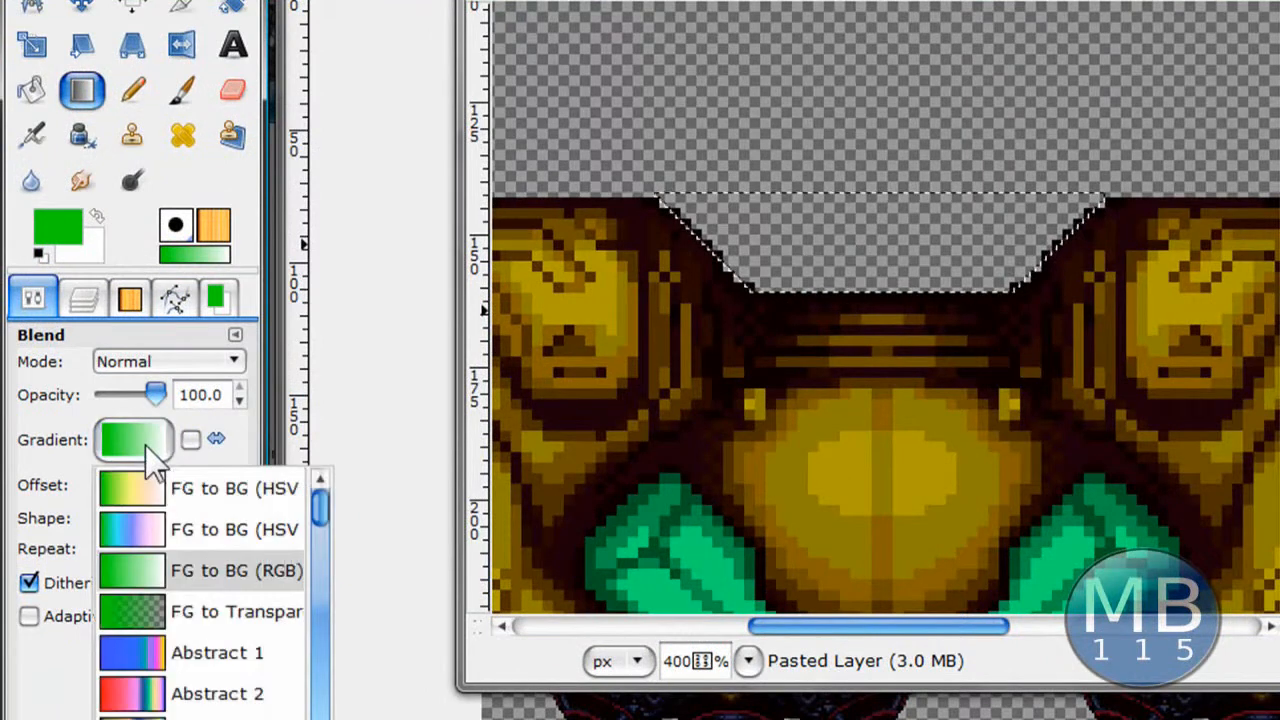
pyautogui.click(170, 617)
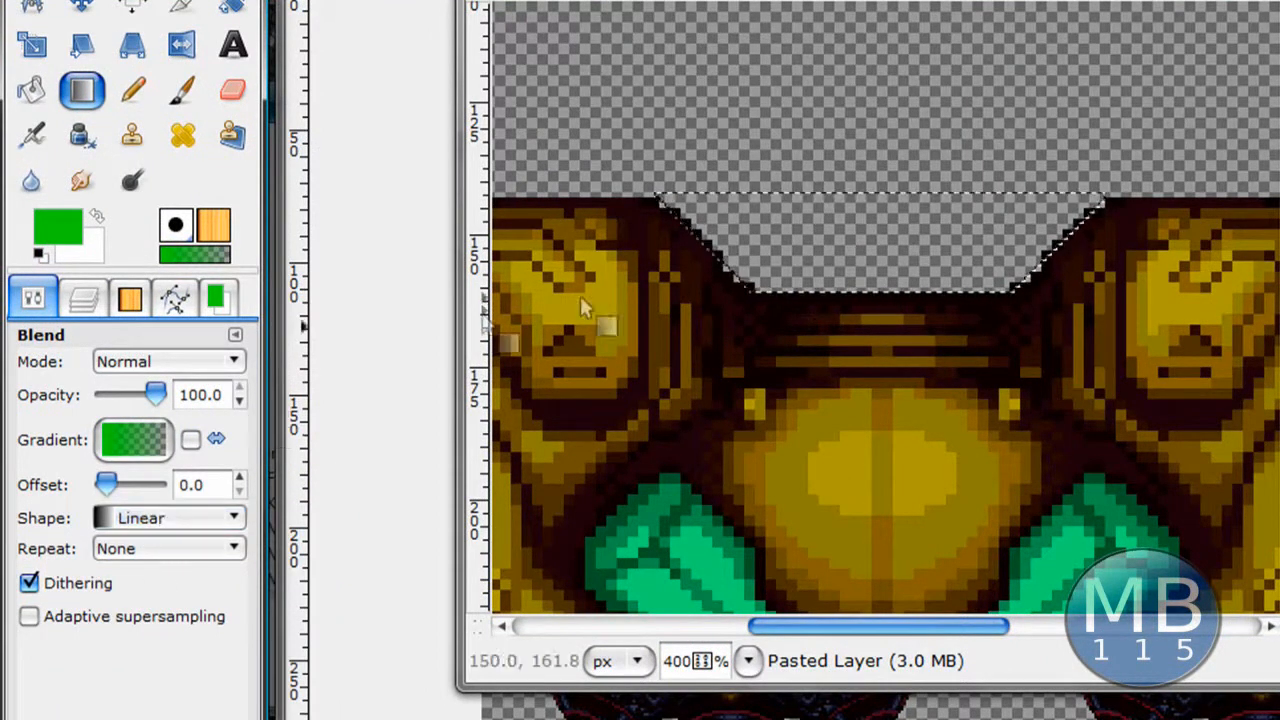
pyautogui.moveTo(889, 293); pyautogui.dragTo(889, 190)
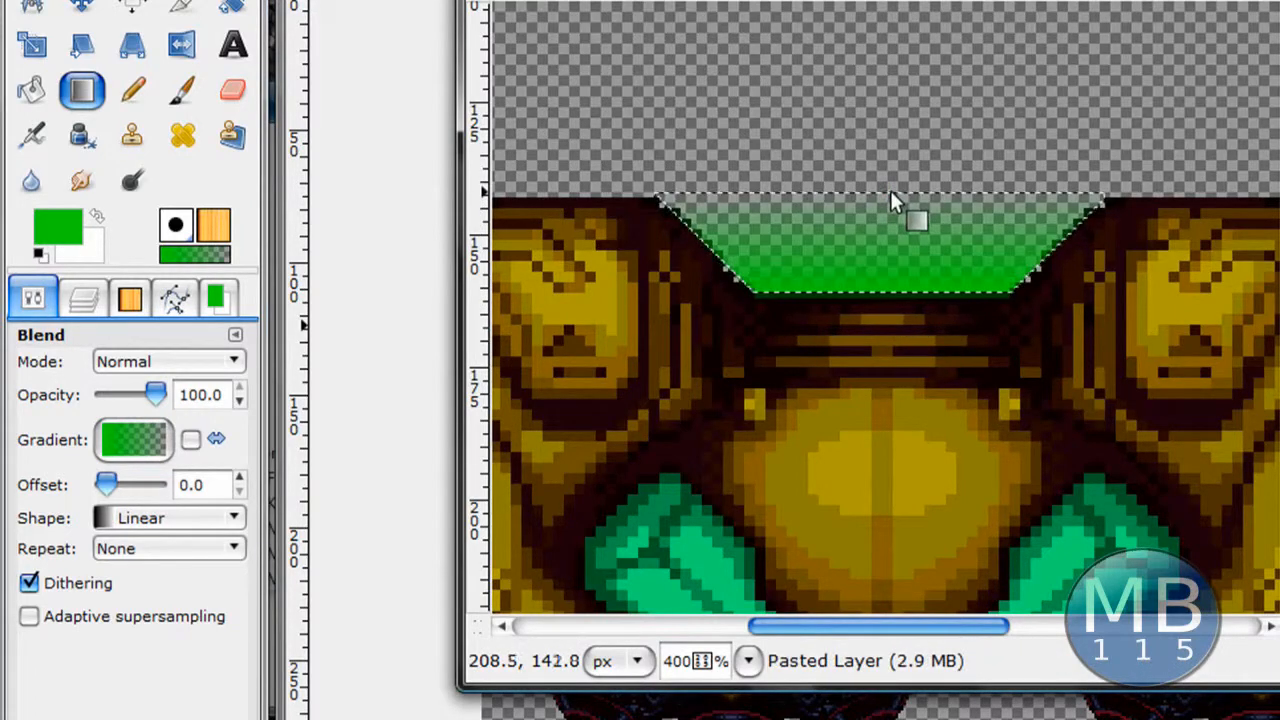
pyautogui.hotkey('ctrl', 'shift', 'a')
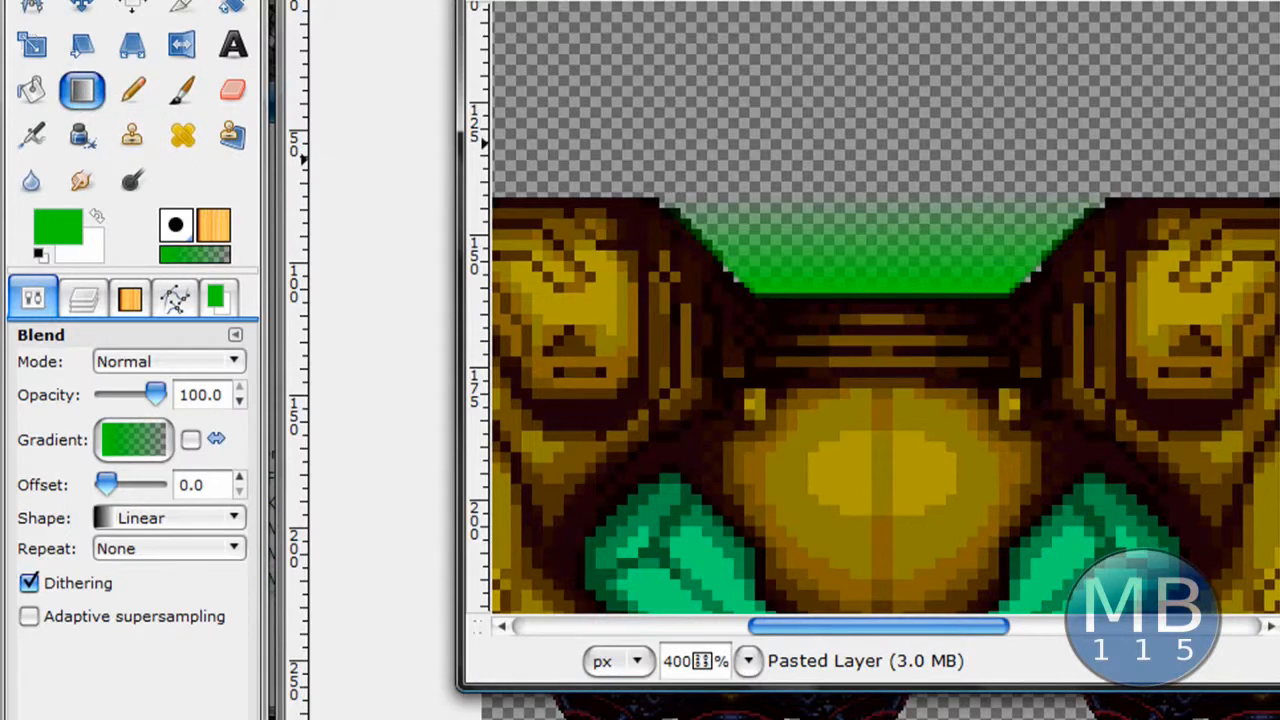
# Step: Erase evenly spaced scallops along the upper edge of the green gradient using the Eraser with a Circle Fuzzy brush
pyautogui.click(190, 100)
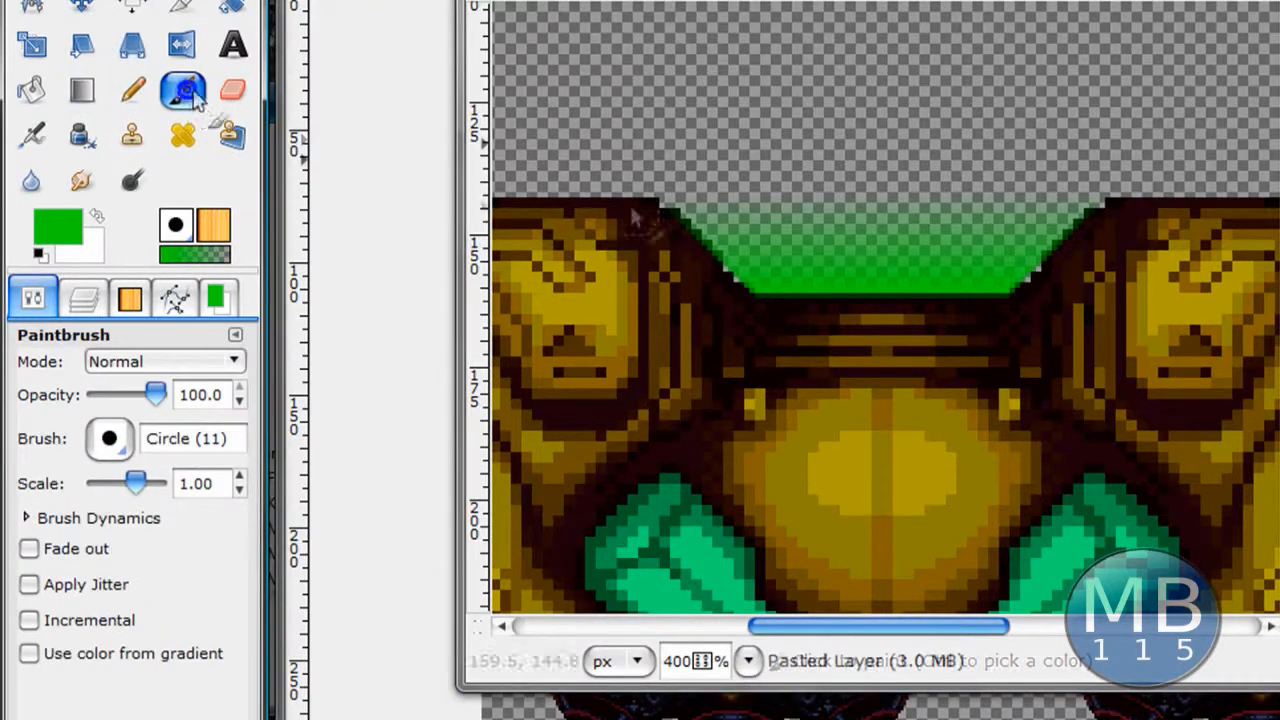
pyautogui.click(228, 98)
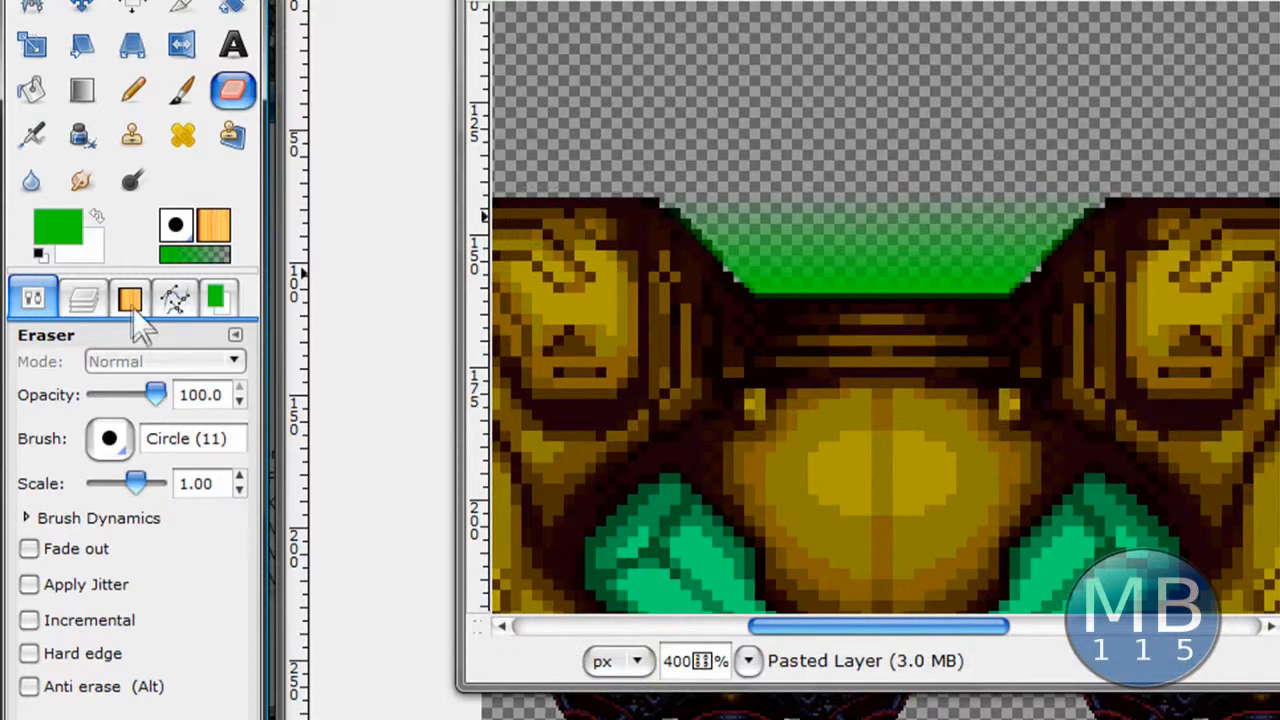
pyautogui.click(122, 446)
pyautogui.moveTo(312, 574); pyautogui.dragTo(316, 640)
pyautogui.click(213, 705)
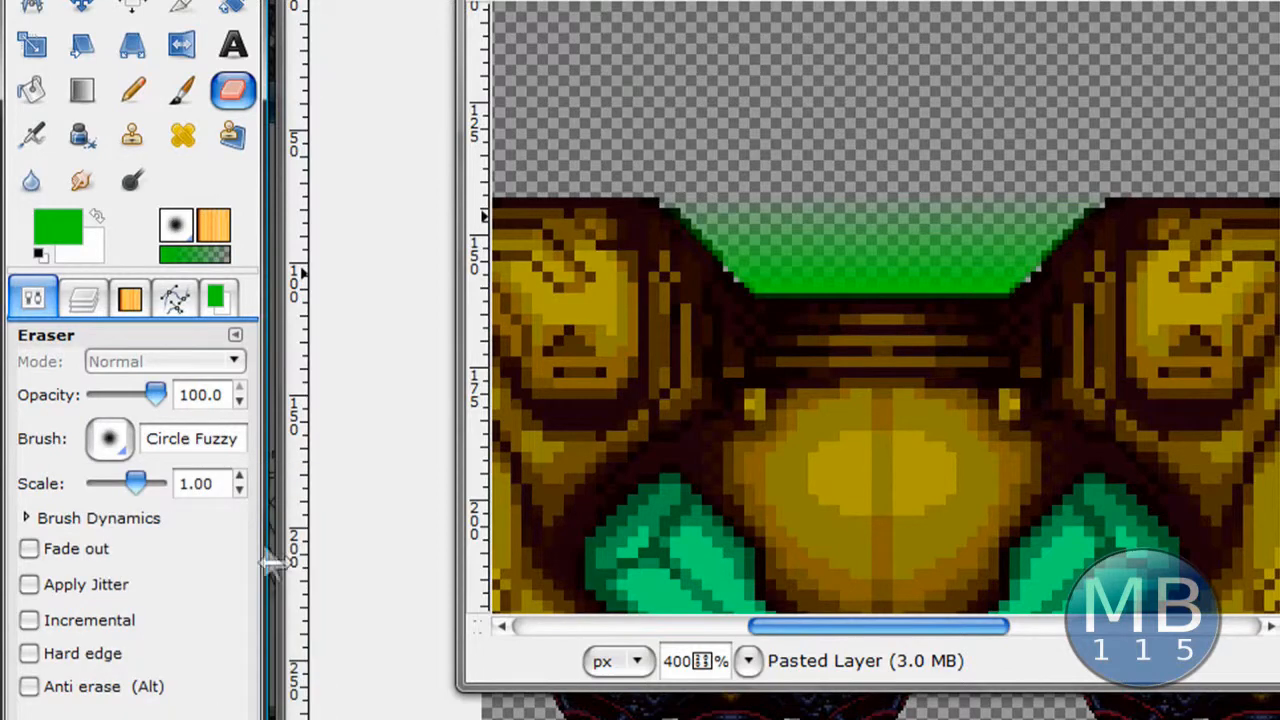
pyautogui.click(743, 200)
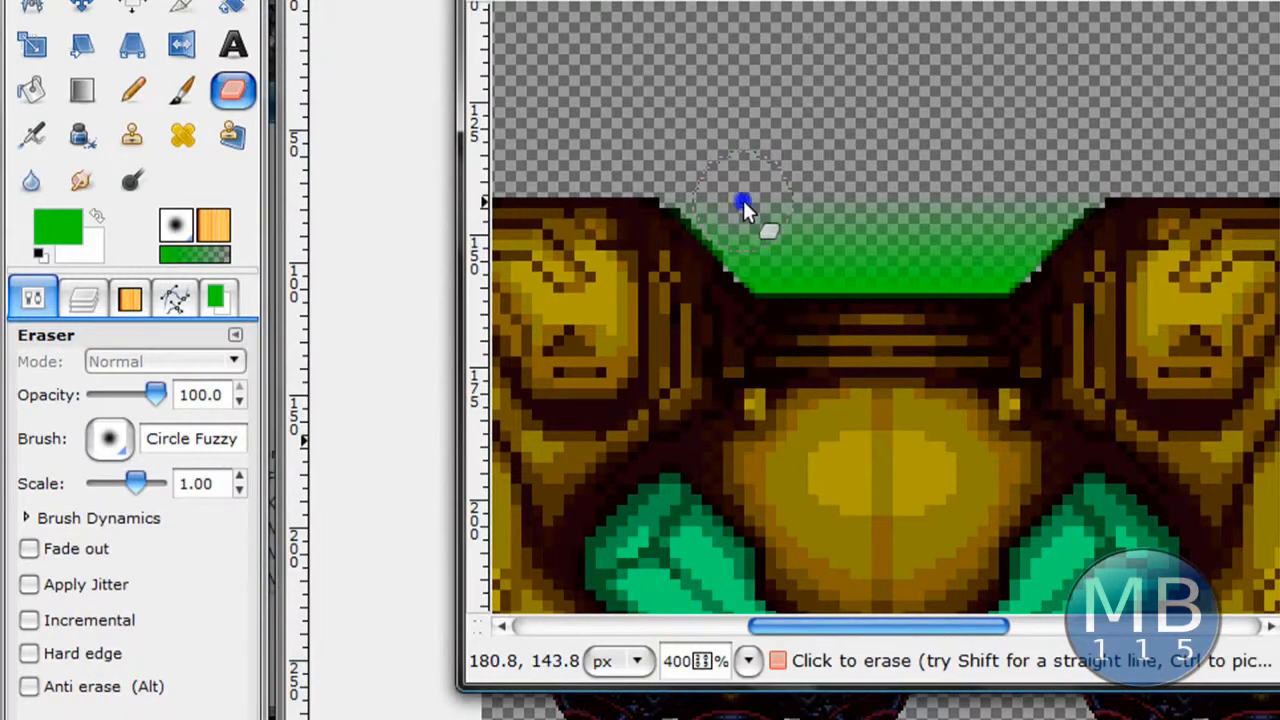
pyautogui.click(843, 199)
pyautogui.click(843, 199)
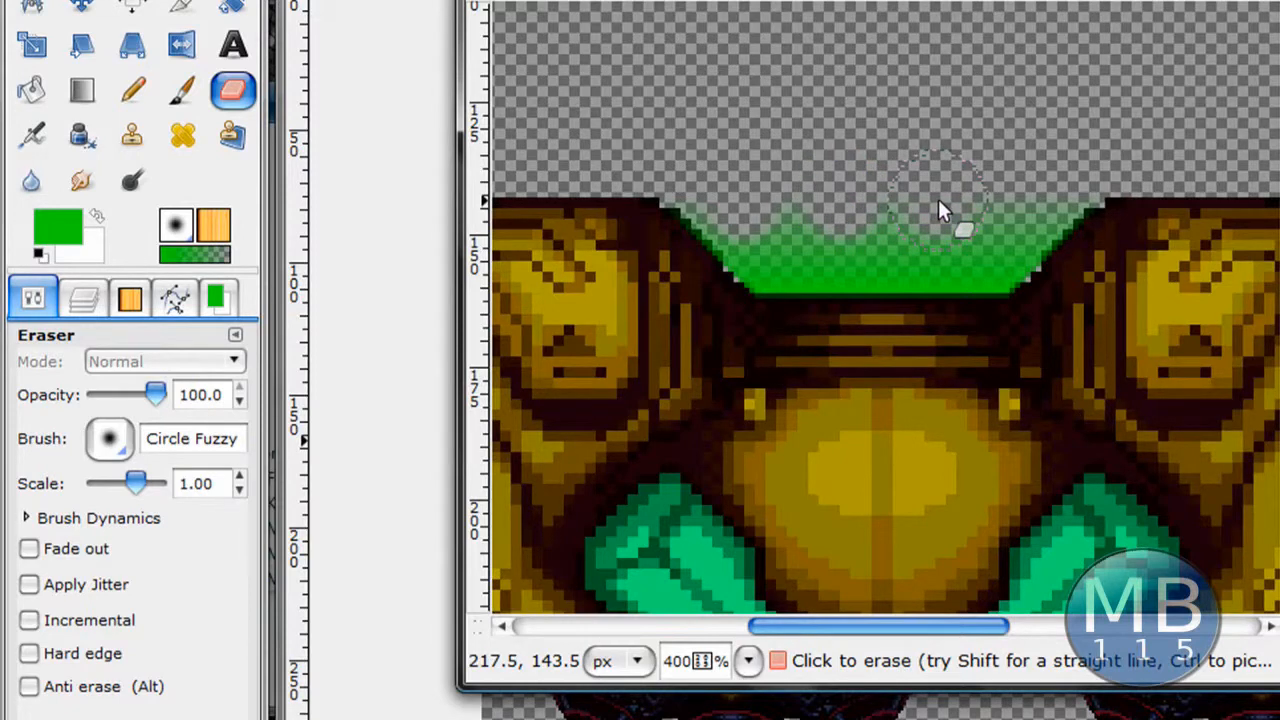
pyautogui.click(1047, 196)
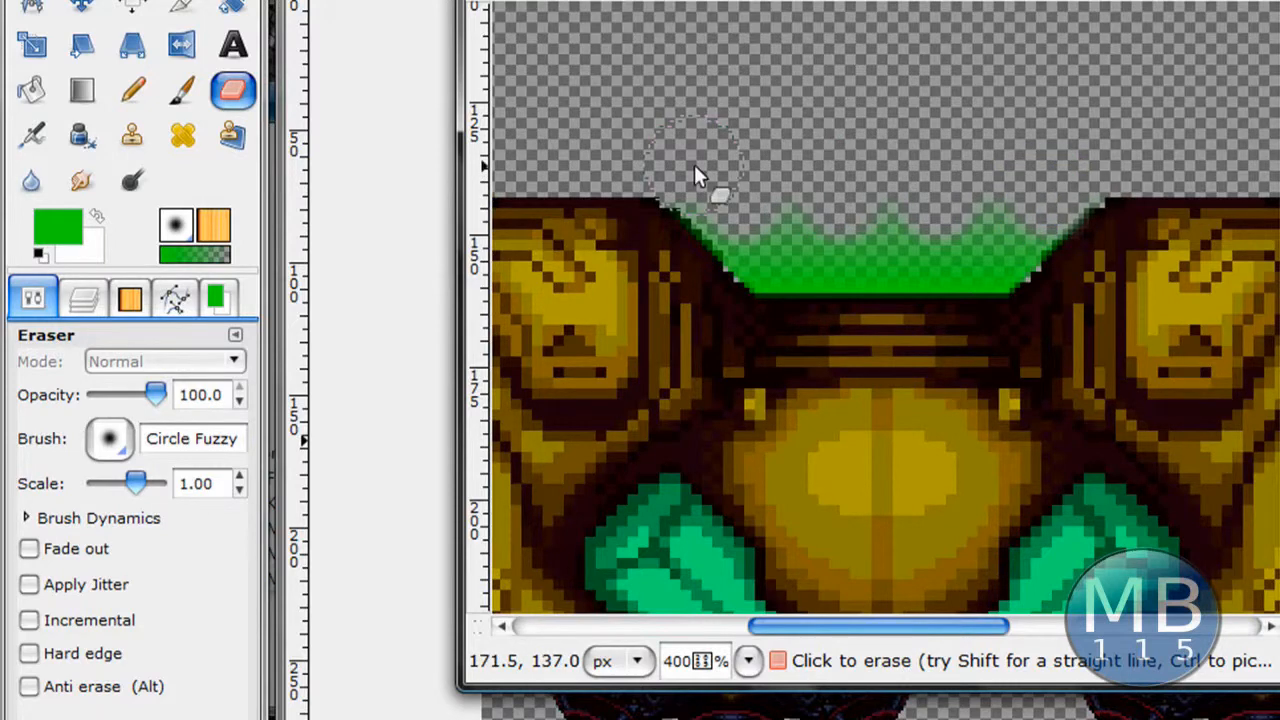
# Step: Show the Background layer behind the ship to check the green glow against white
pyautogui.click(84, 300)
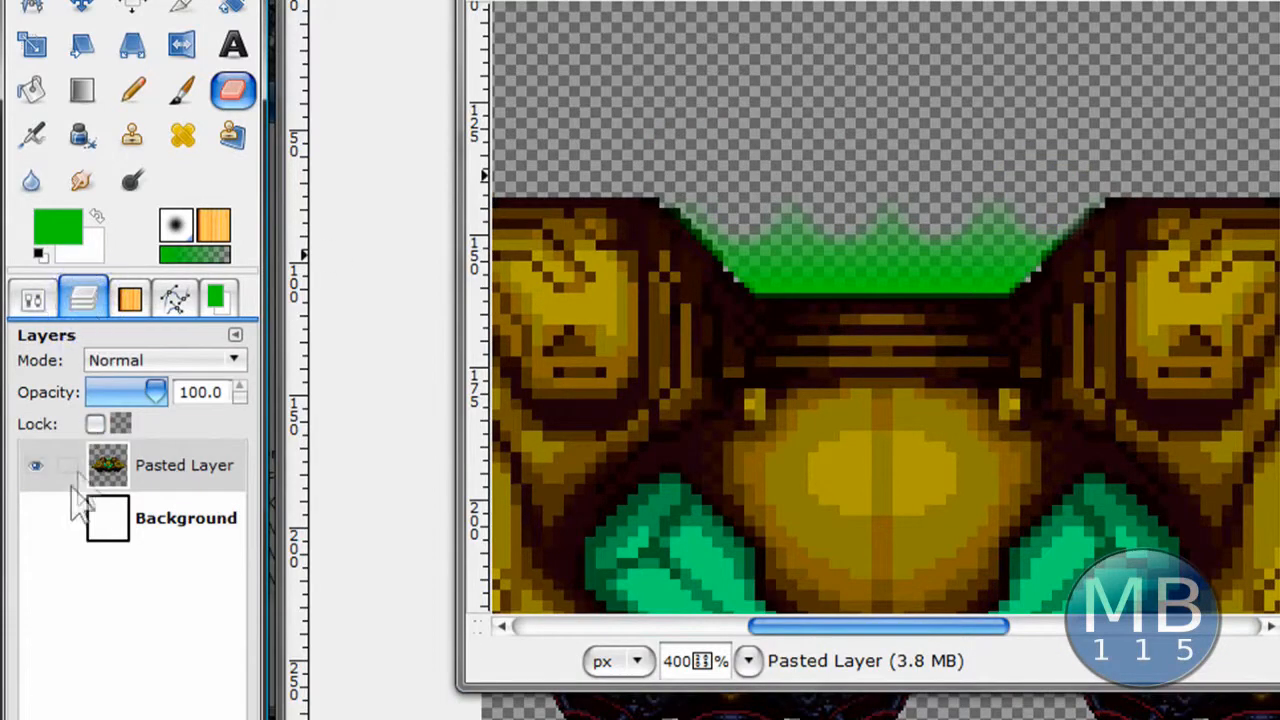
pyautogui.click(36, 520)
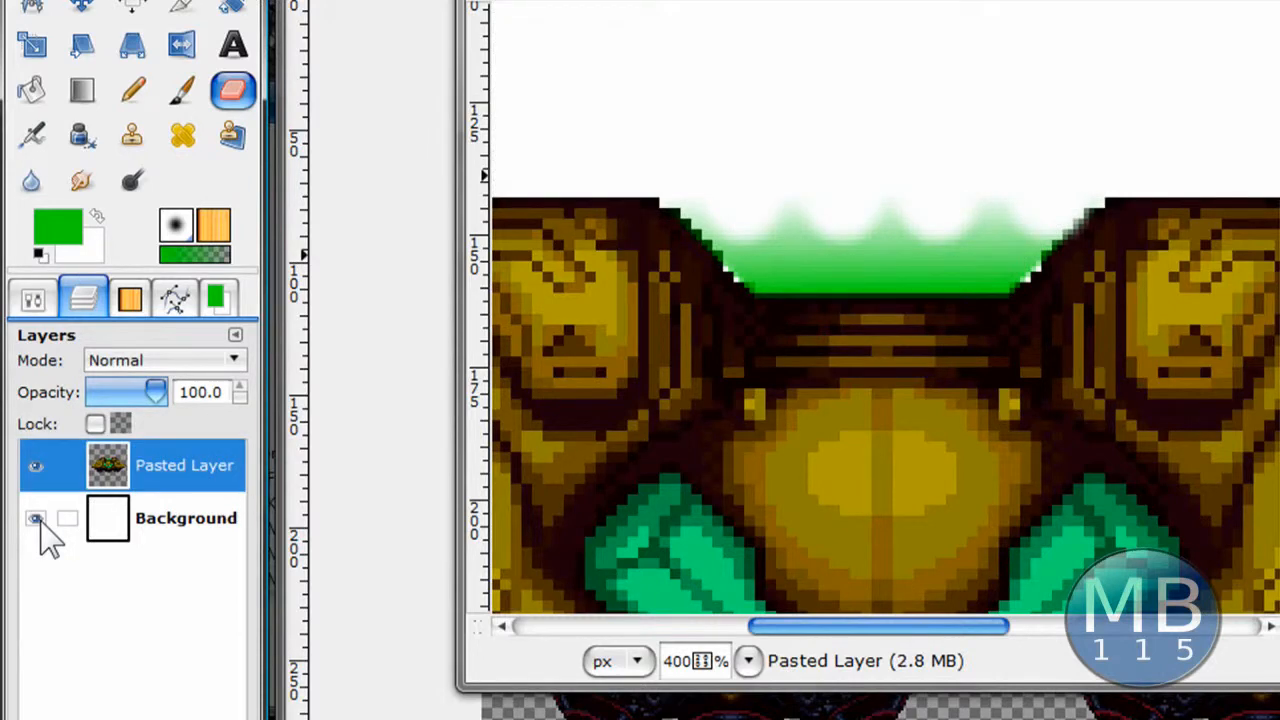
pyautogui.click(776, 168)
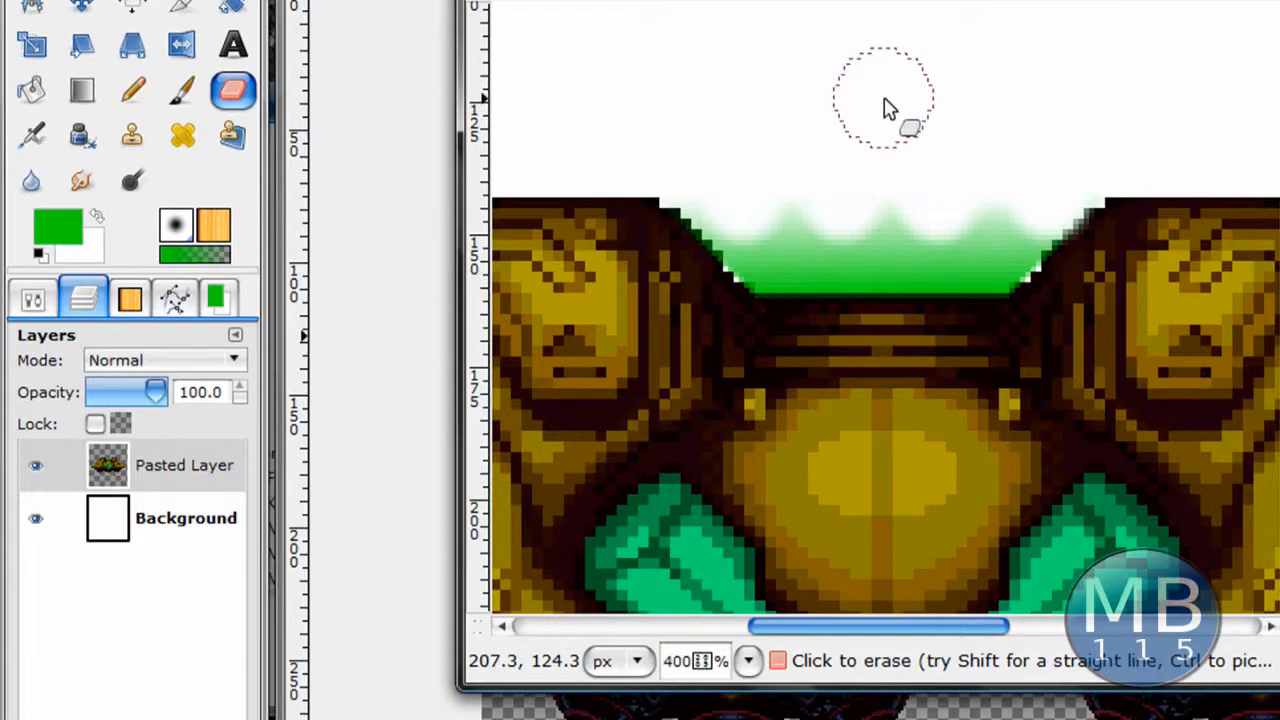
pyautogui.scroll(-4, 886, 98)
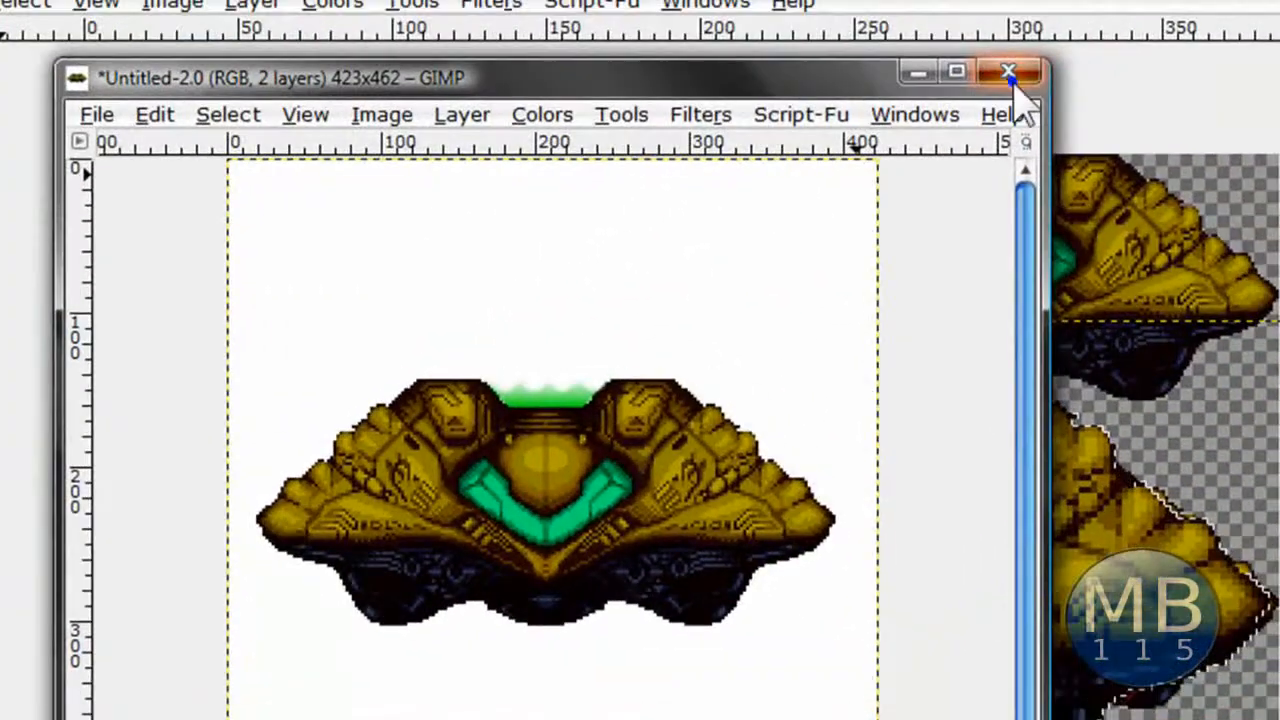
# Step: Close the ship image and the supermetroid_samusship_sheet.png sprite sheet without saving either
pyautogui.click(1008, 72)
pyautogui.click(595, 668)
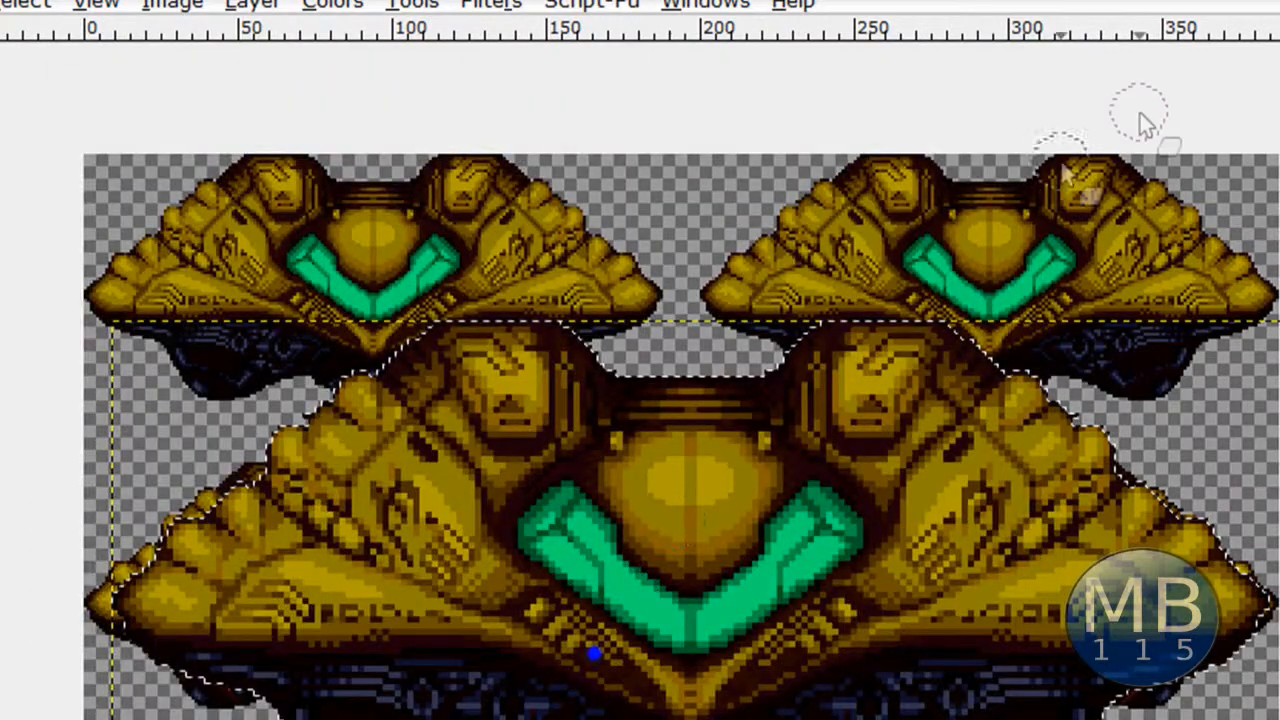
pyautogui.hotkey('ctrl', 'w')
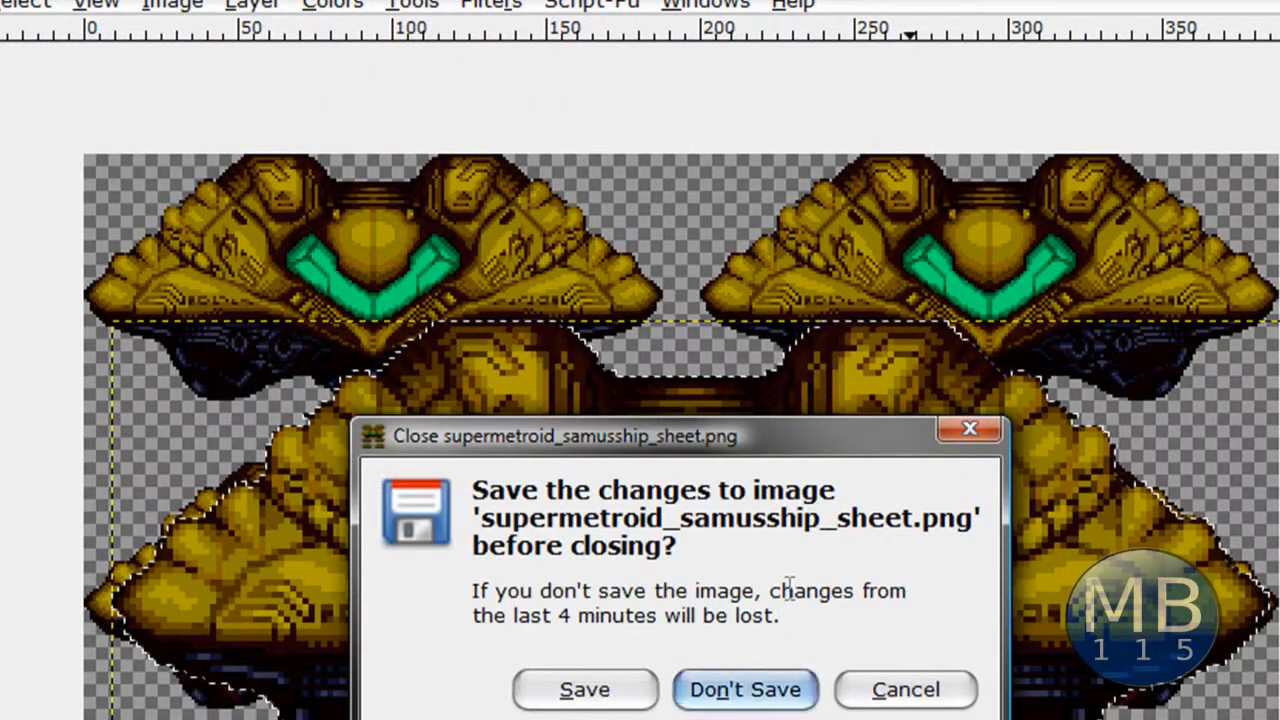
pyautogui.click(741, 700)
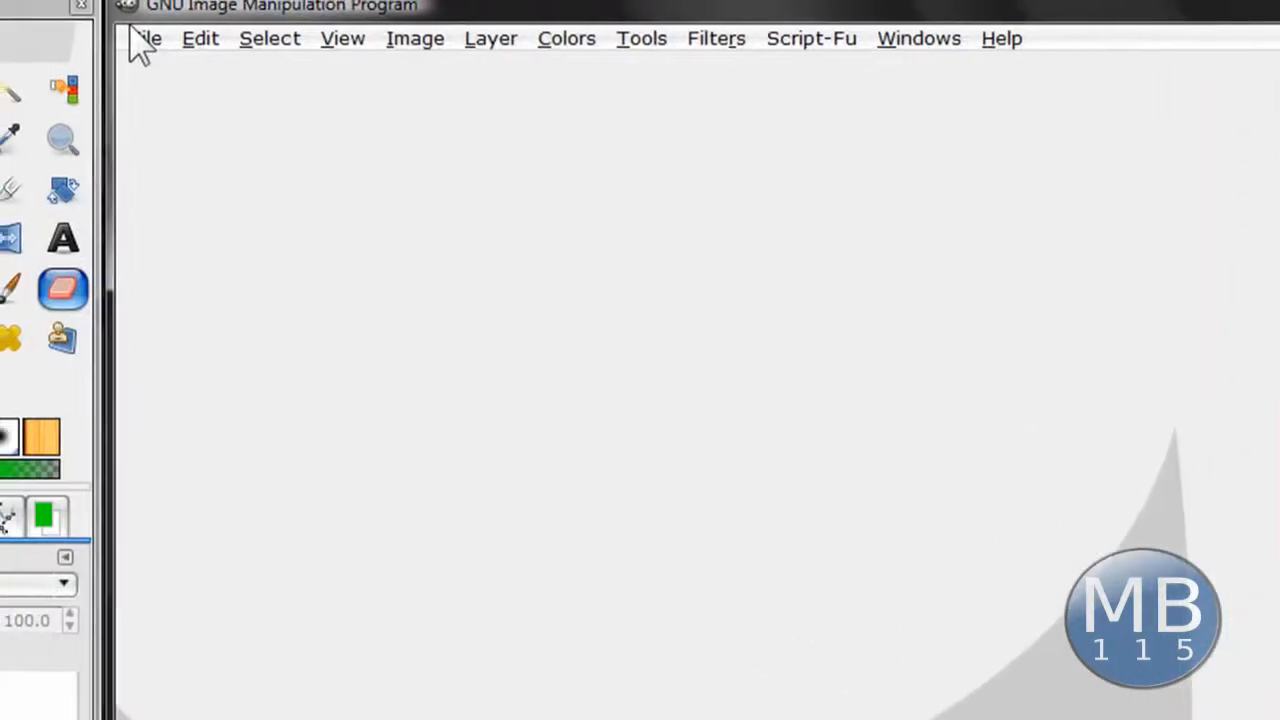
# Step: Create a new blank image
pyautogui.click(136, 36)
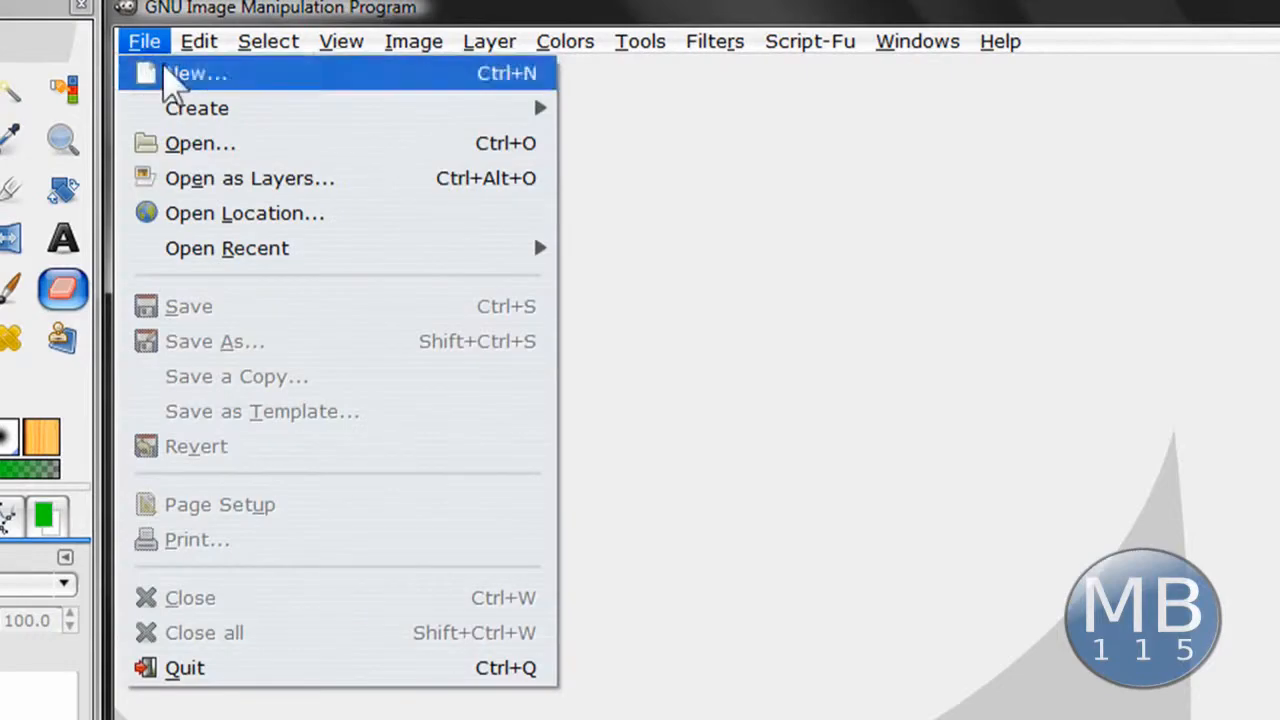
pyautogui.click(165, 75)
pyautogui.click(460, 464)
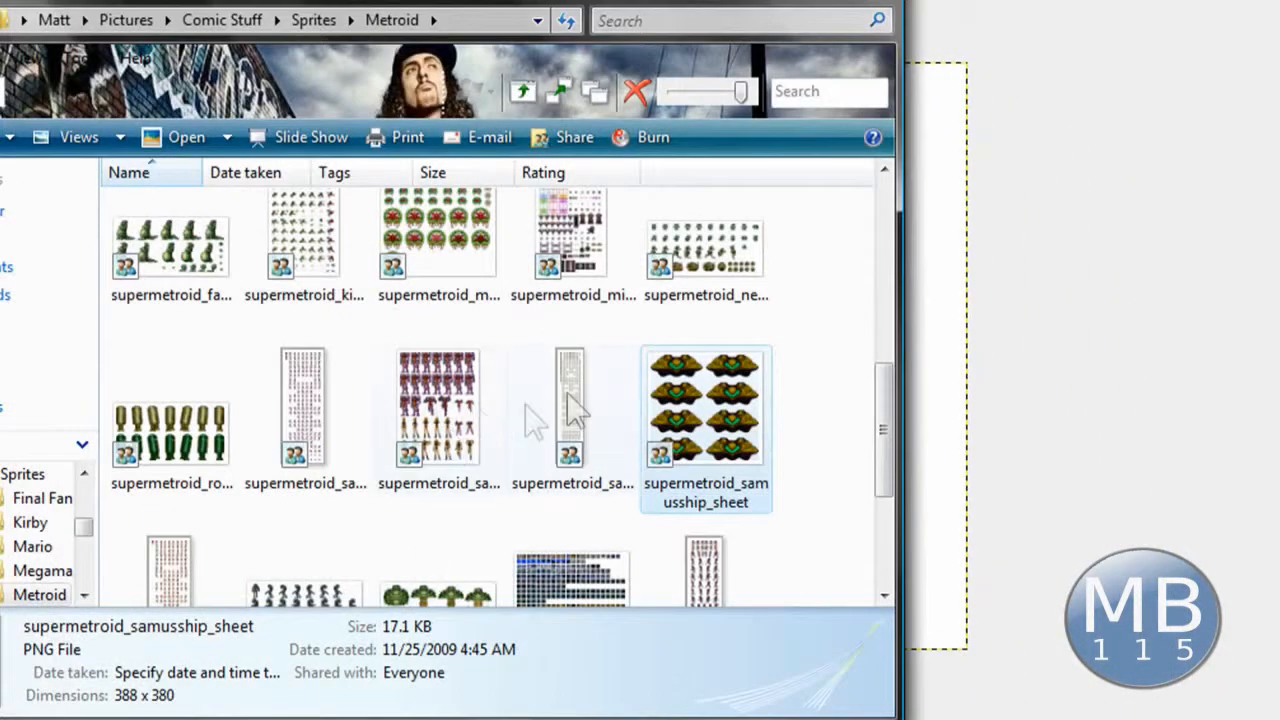
# Step: Switch to the file explorer, open the Sonic folder under Comic Stuff > Comics!, and look through its latest comics
pyautogui.click(225, 21)
pyautogui.click(165, 278)
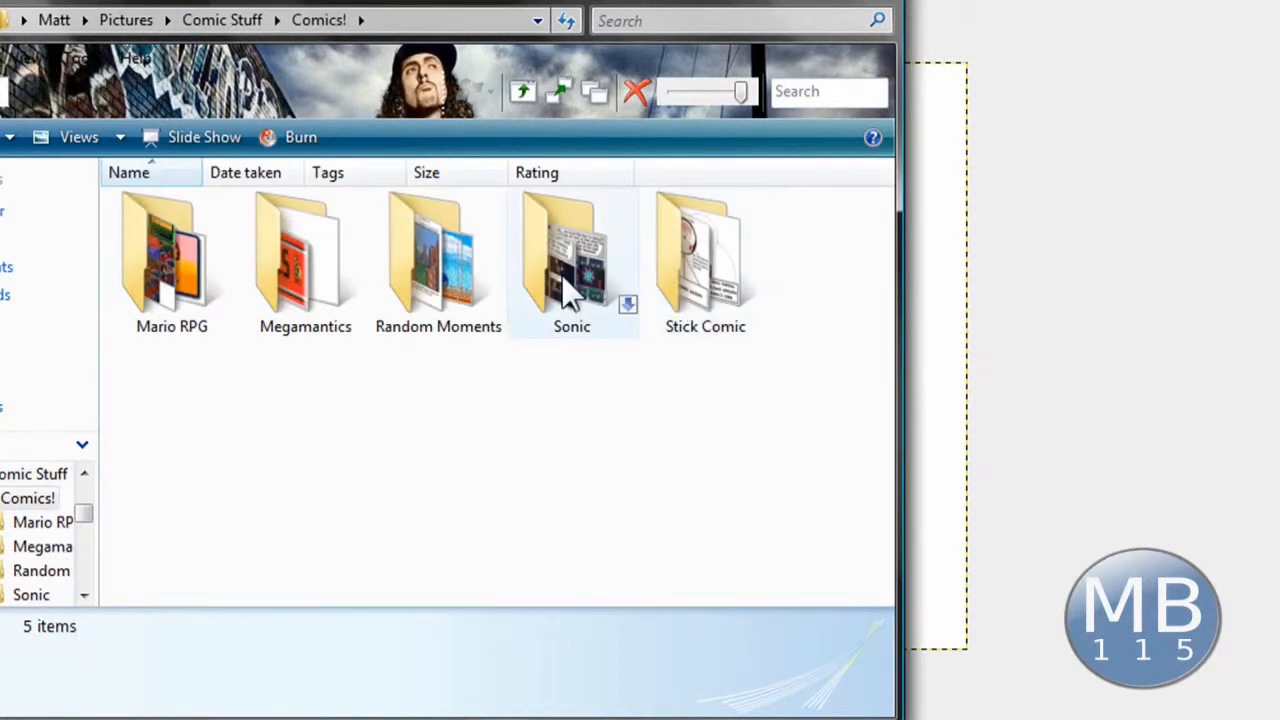
pyautogui.doubleClick(568, 291)
pyautogui.scroll(-10, 570, 292)
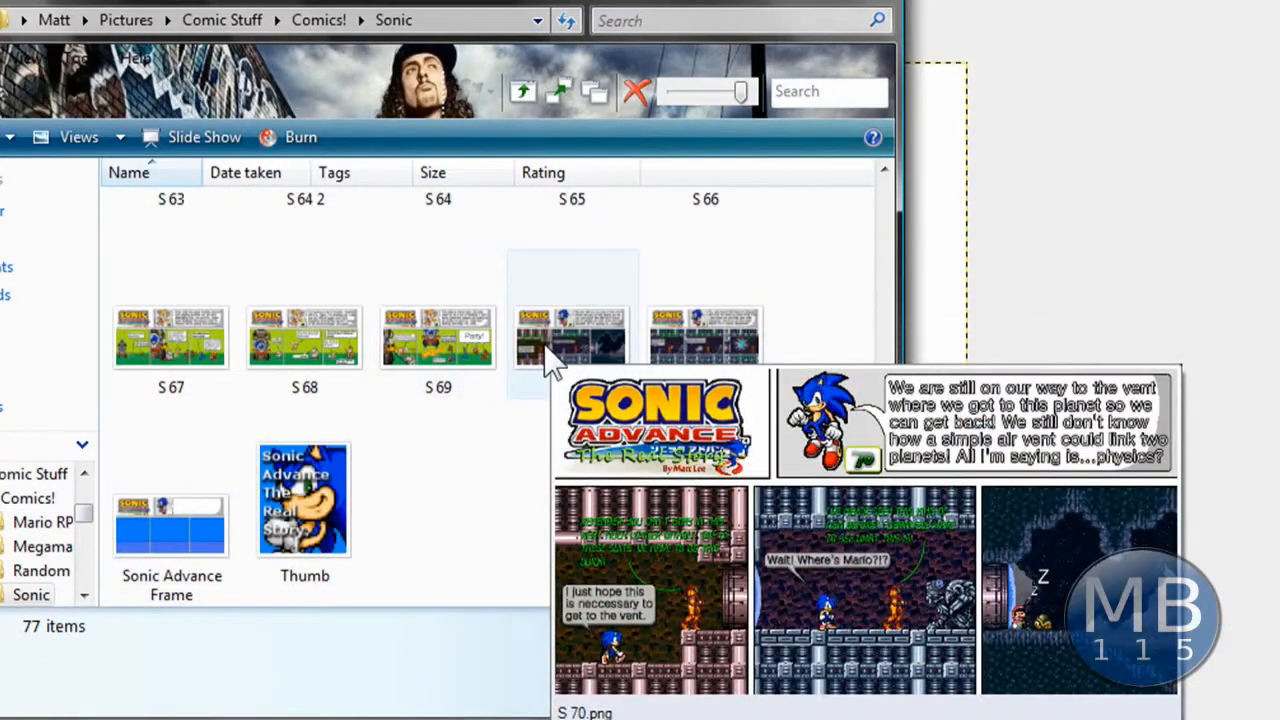
# Step: Look at comic S 70 in the Sonic folder and return to the blank image in GIMP
pyautogui.click(548, 366)
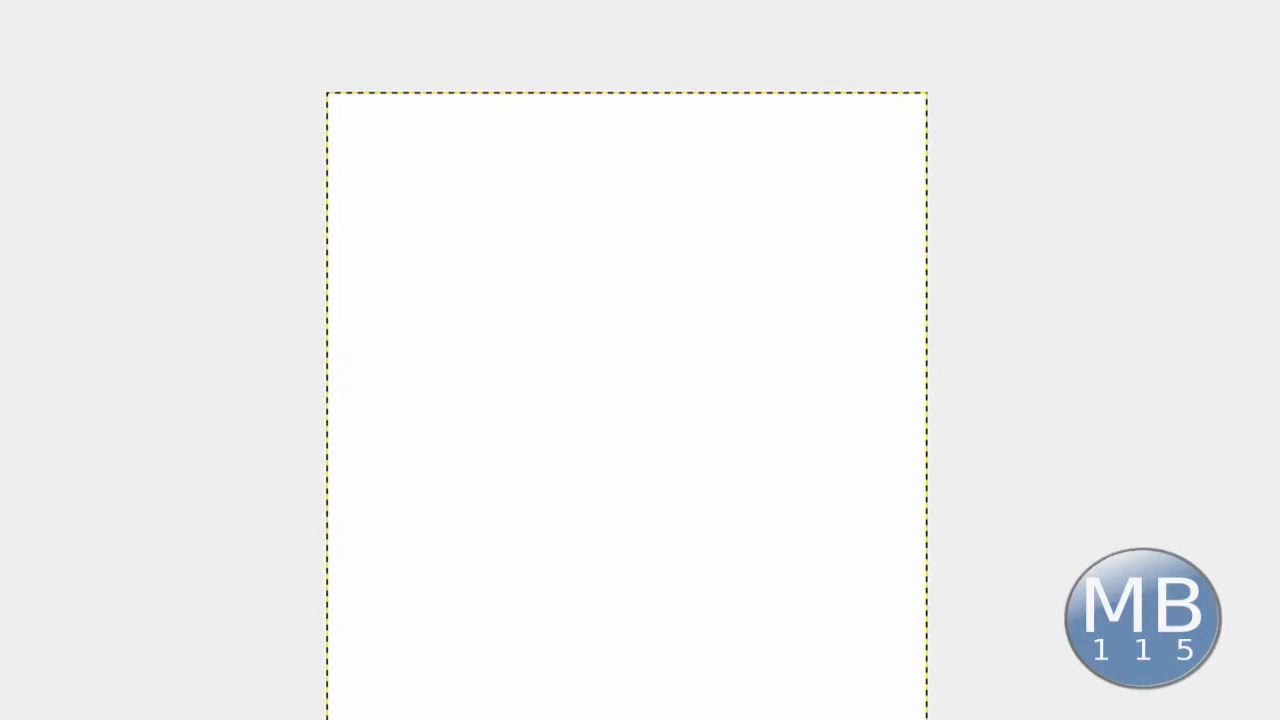
pyautogui.click(564, 426)
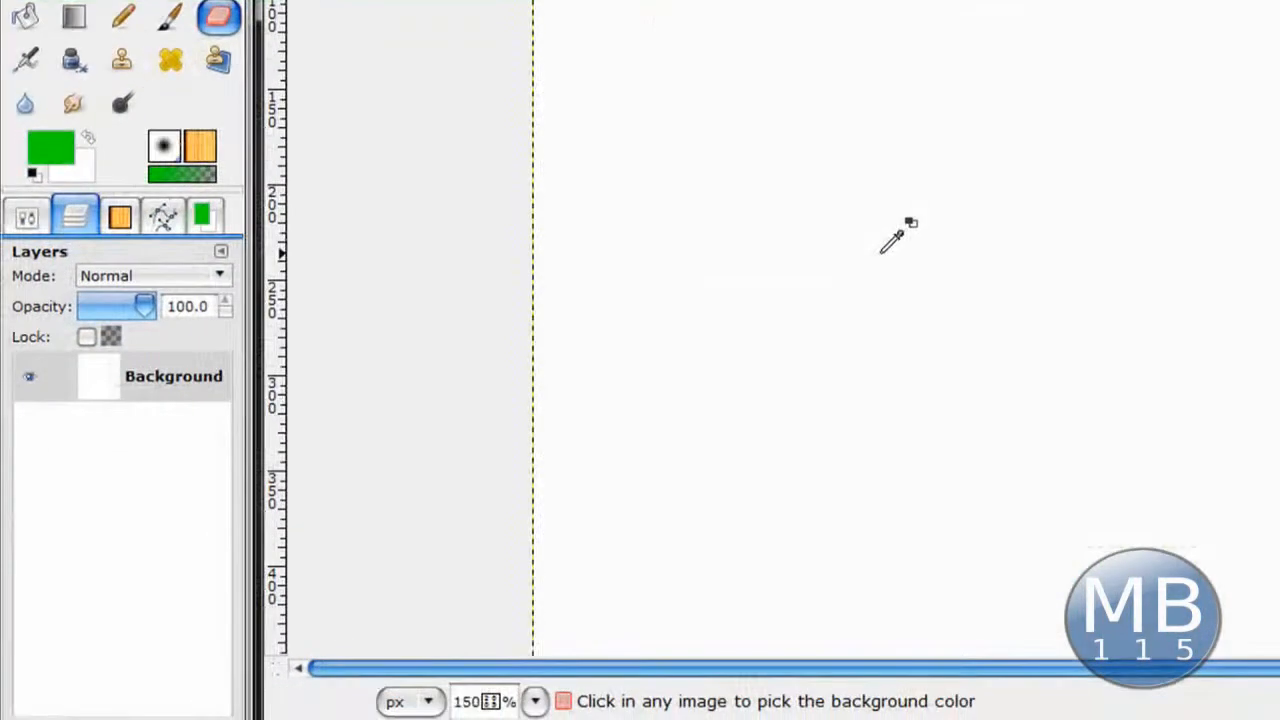
# Step: Reset the colours to default black and white, and draw a wide rectangular selection starting at about 73, 86 px
pyautogui.keyDown('ctrl'); pyautogui.click(881, 251); pyautogui.keyUp('ctrl')
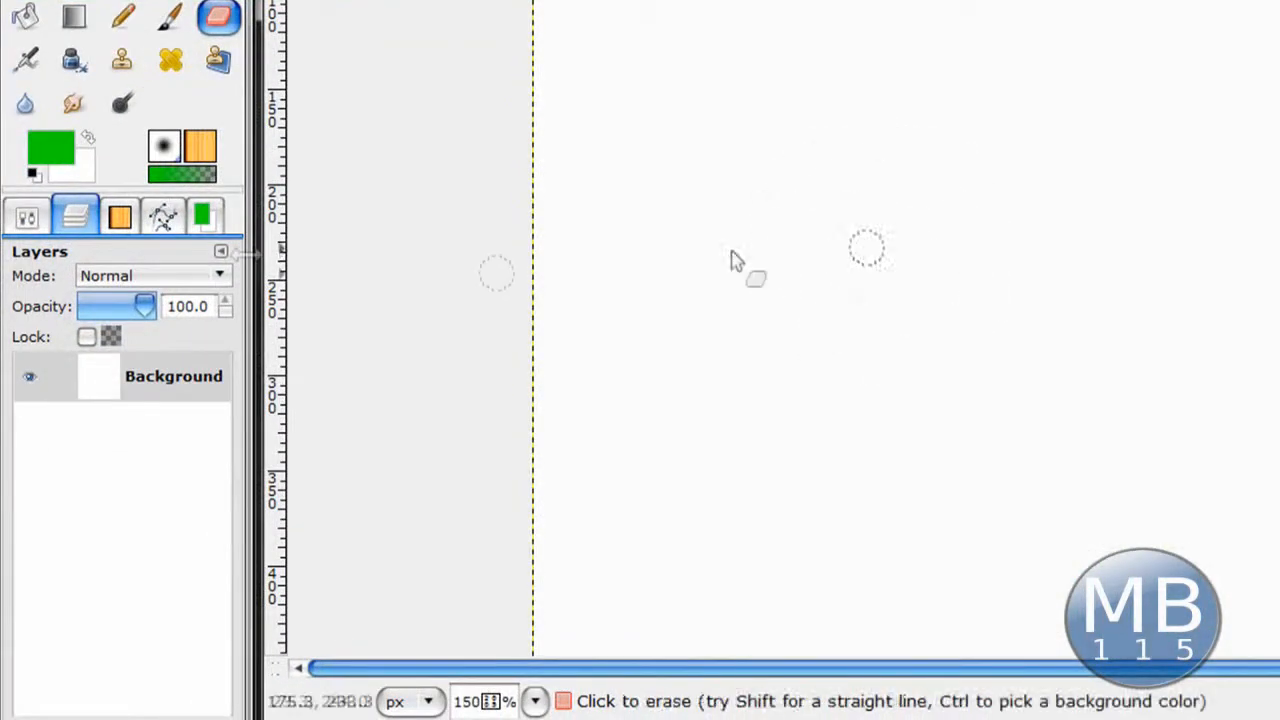
pyautogui.click(33, 175)
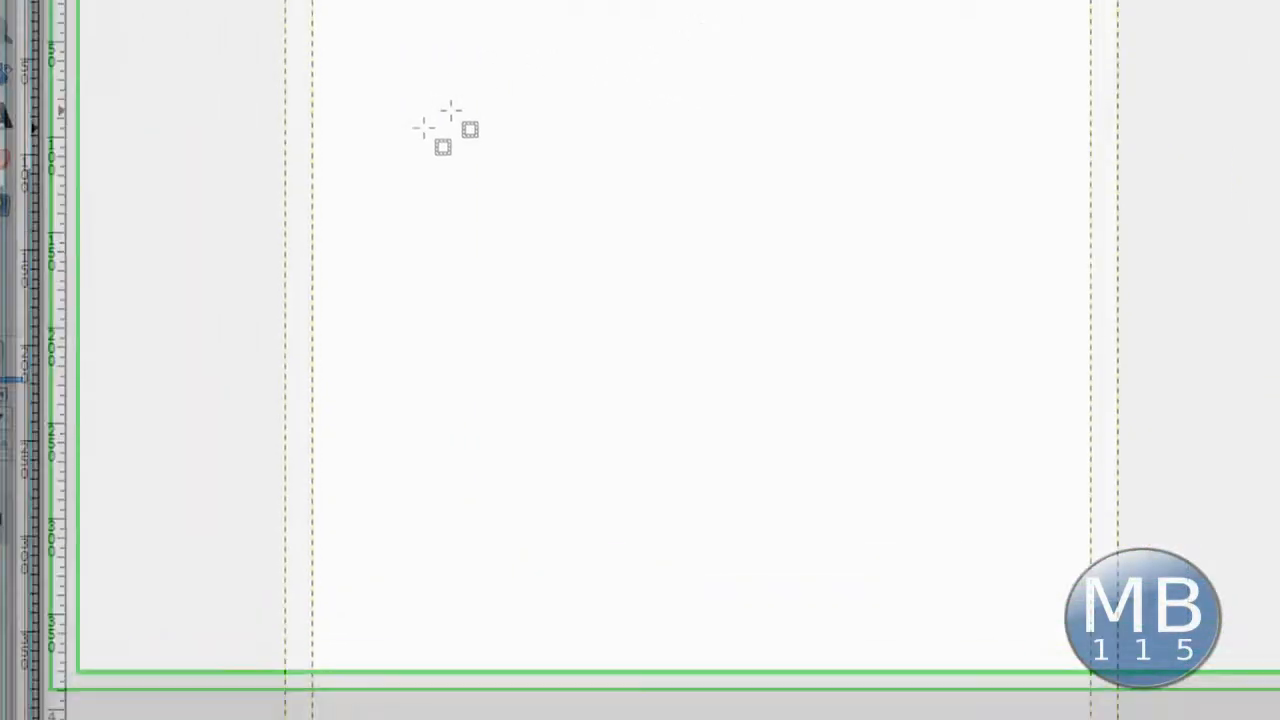
pyautogui.moveTo(369, 163); pyautogui.dragTo(907, 497)
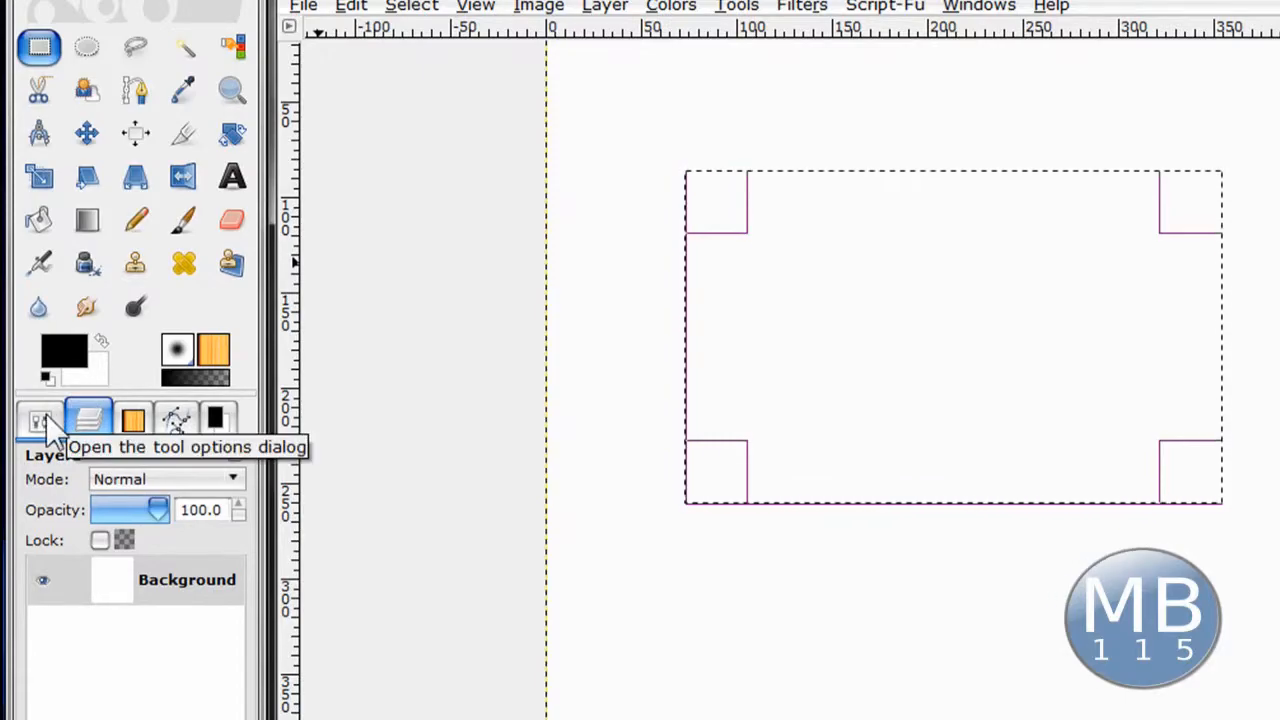
# Step: Turn on rounded corners for the rectangular selection and adjust the corner radius
pyautogui.click(40, 419)
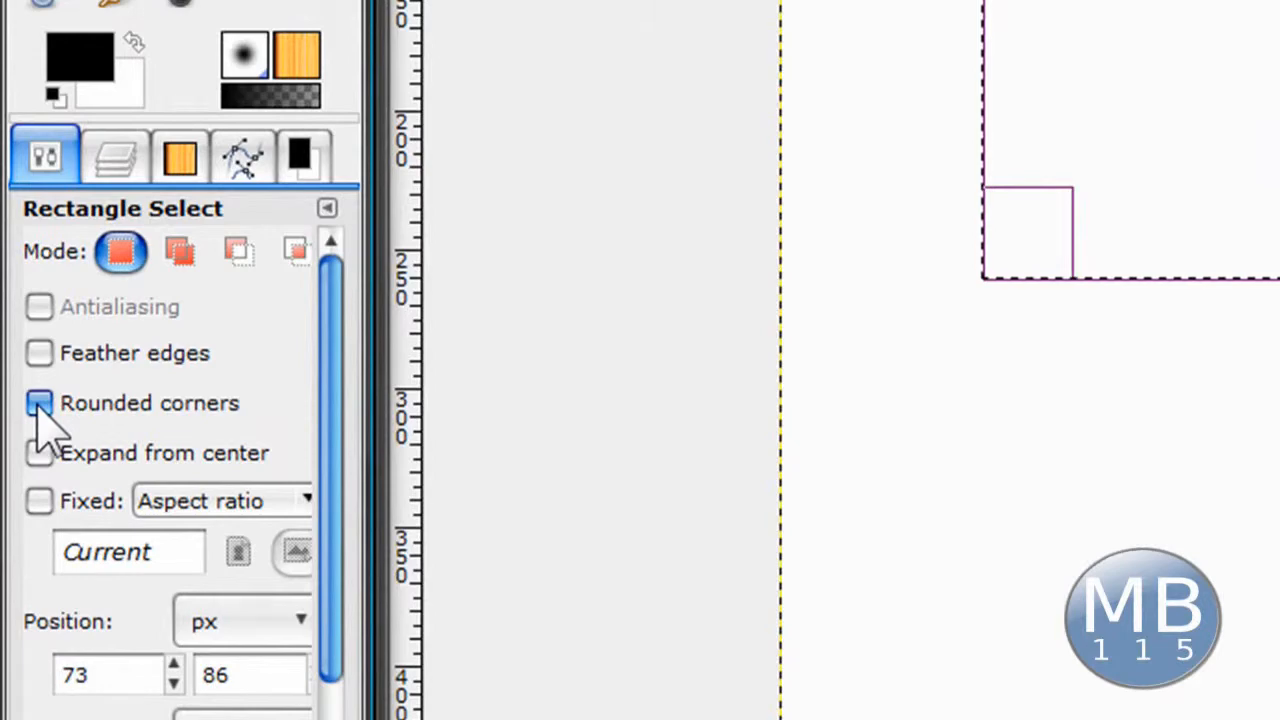
pyautogui.click(40, 403)
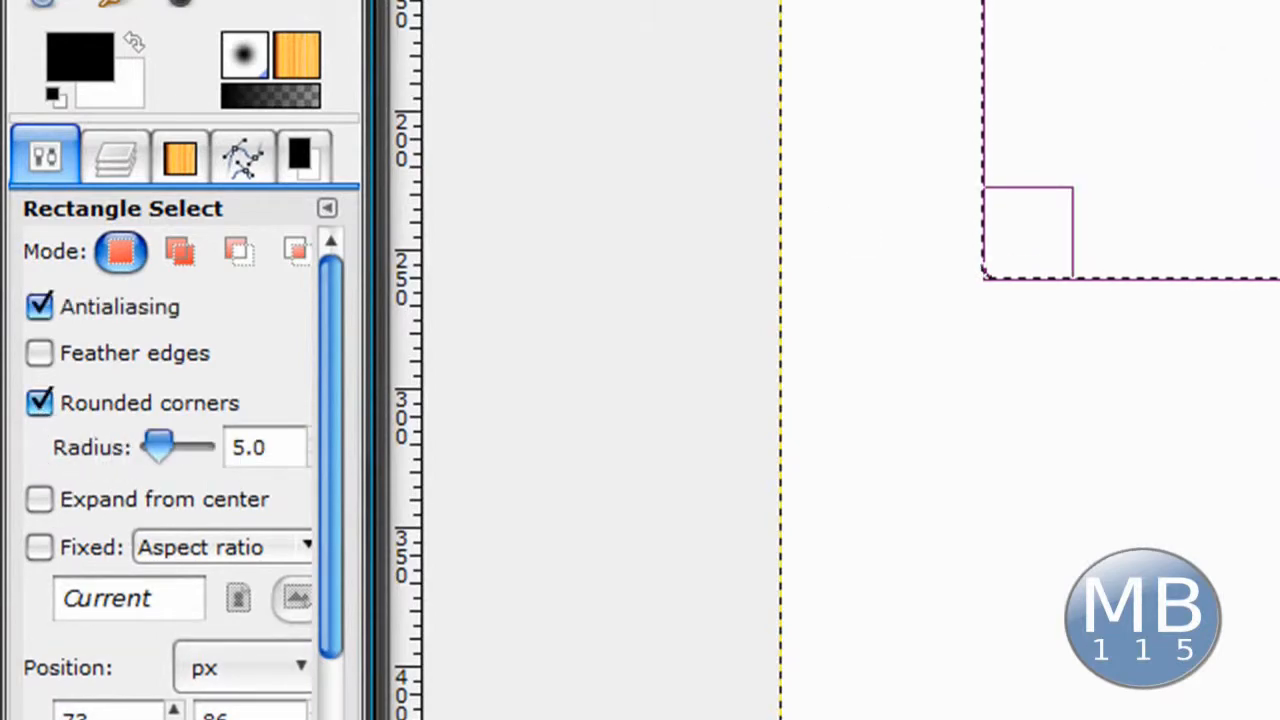
pyautogui.doubleClick(250, 449)
pyautogui.press('Return')
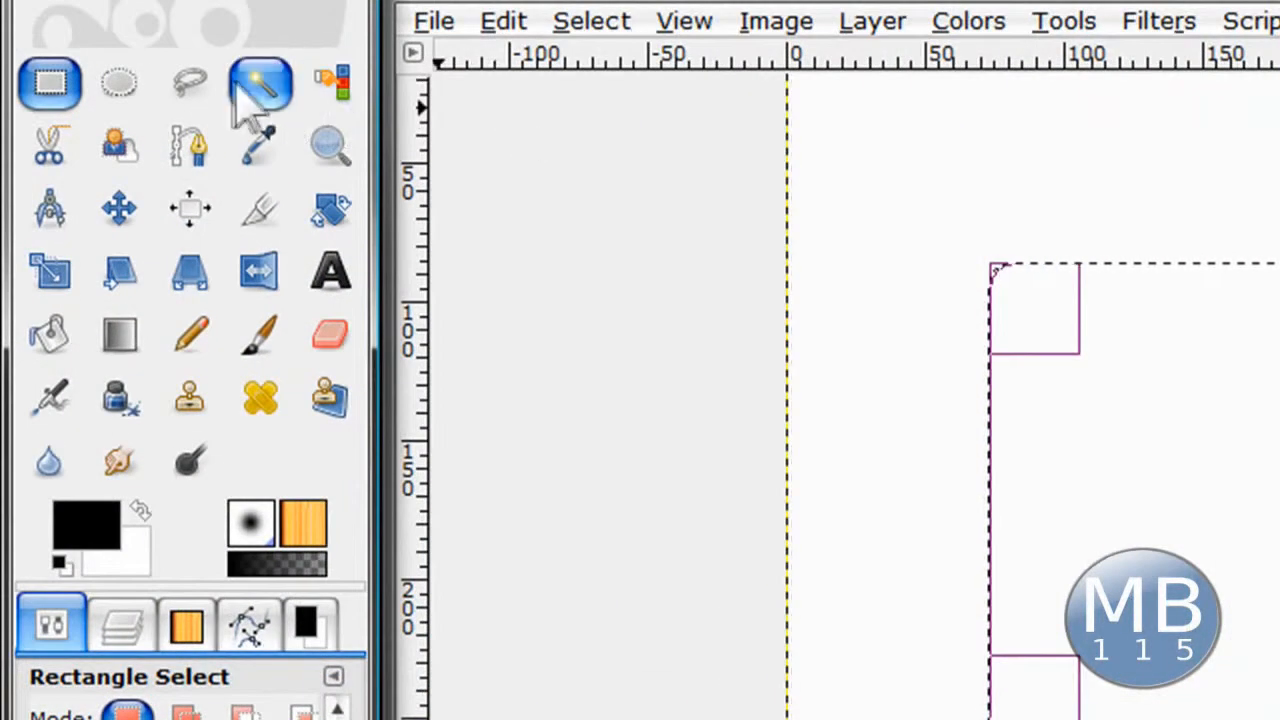
# Step: Add a narrow pointed speech tail below the rounded rectangle with Free Select, joining it to the current selection
pyautogui.click(192, 84)
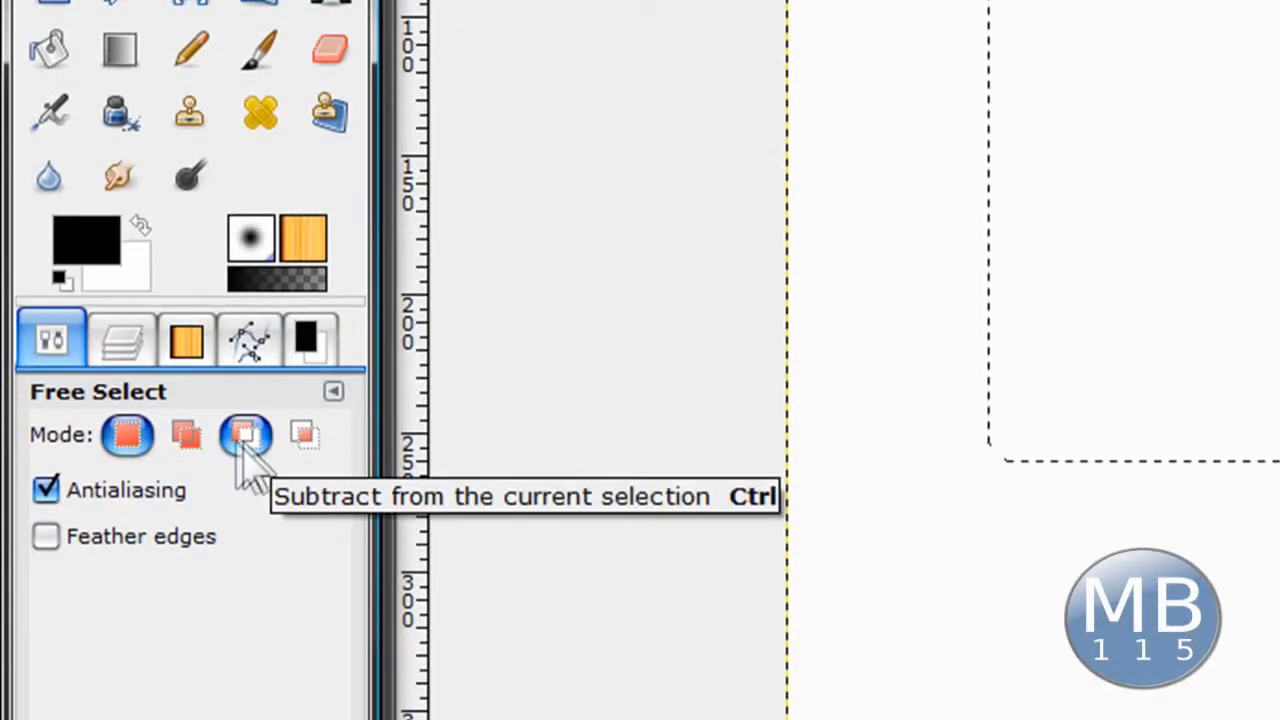
pyautogui.click(186, 434)
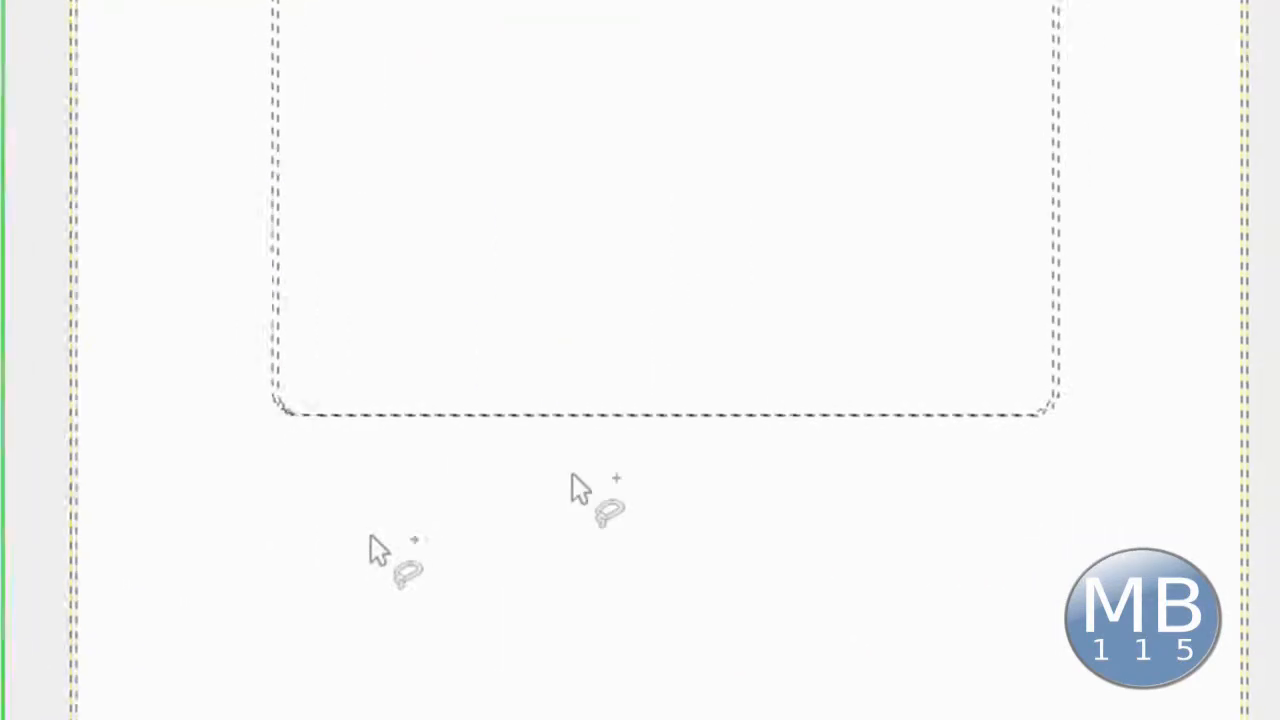
pyautogui.click(1206, 416)
pyautogui.click(597, 588)
pyautogui.click(751, 373)
pyautogui.click(802, 390)
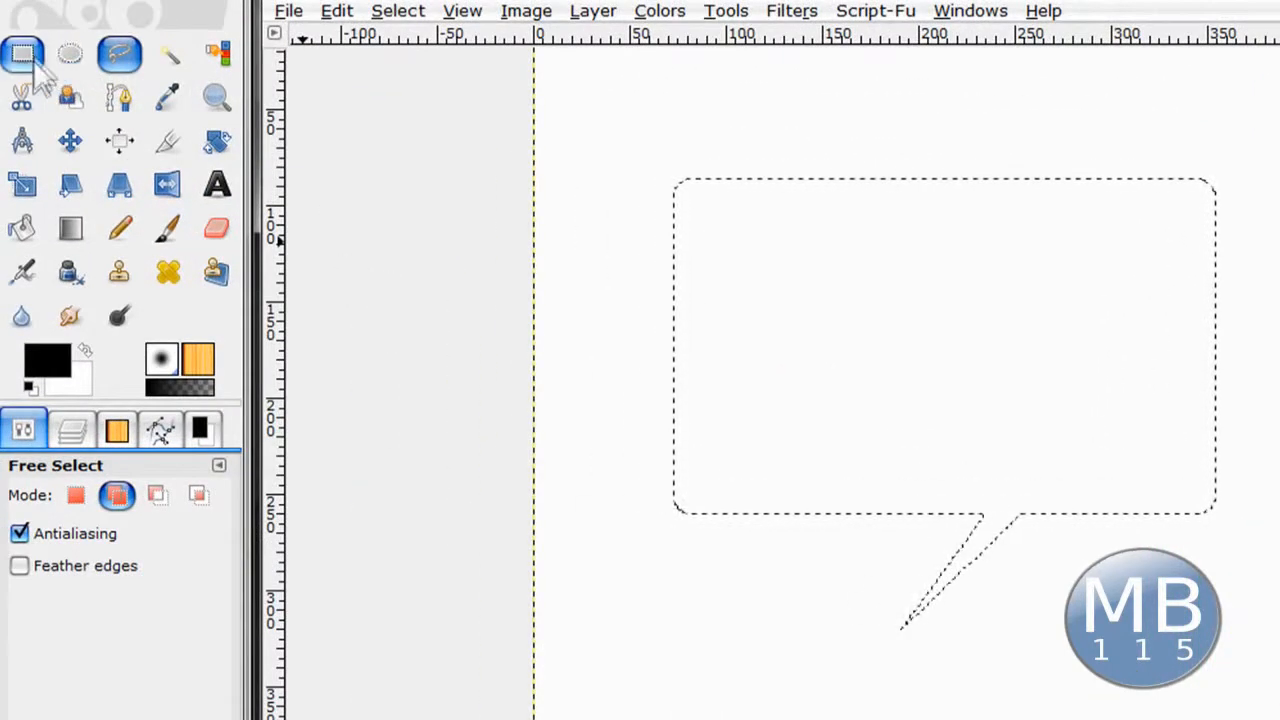
pyautogui.click(22, 236)
pyautogui.click(712, 318)
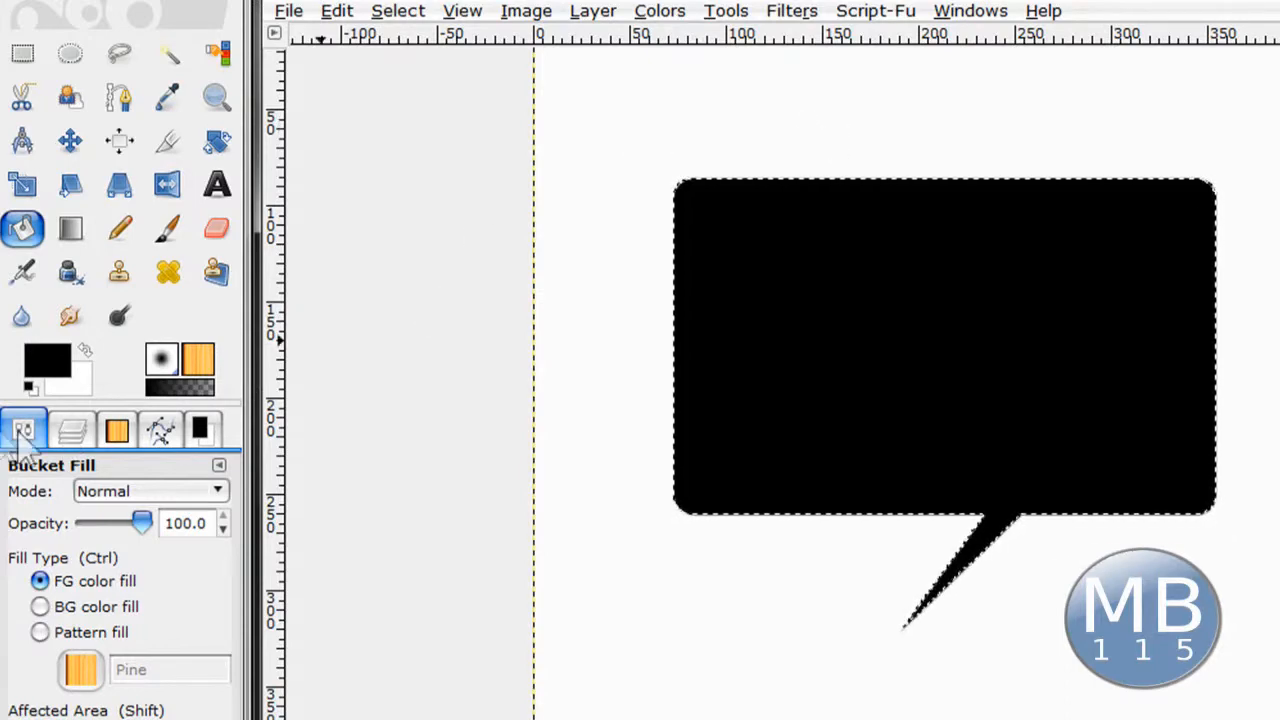
pyautogui.hotkey('ctrl', 'z')
# Step: Create two new transparent layers above the Background layer
pyautogui.click(63, 424)
pyautogui.doubleClick(86, 645)
pyautogui.press('Return')
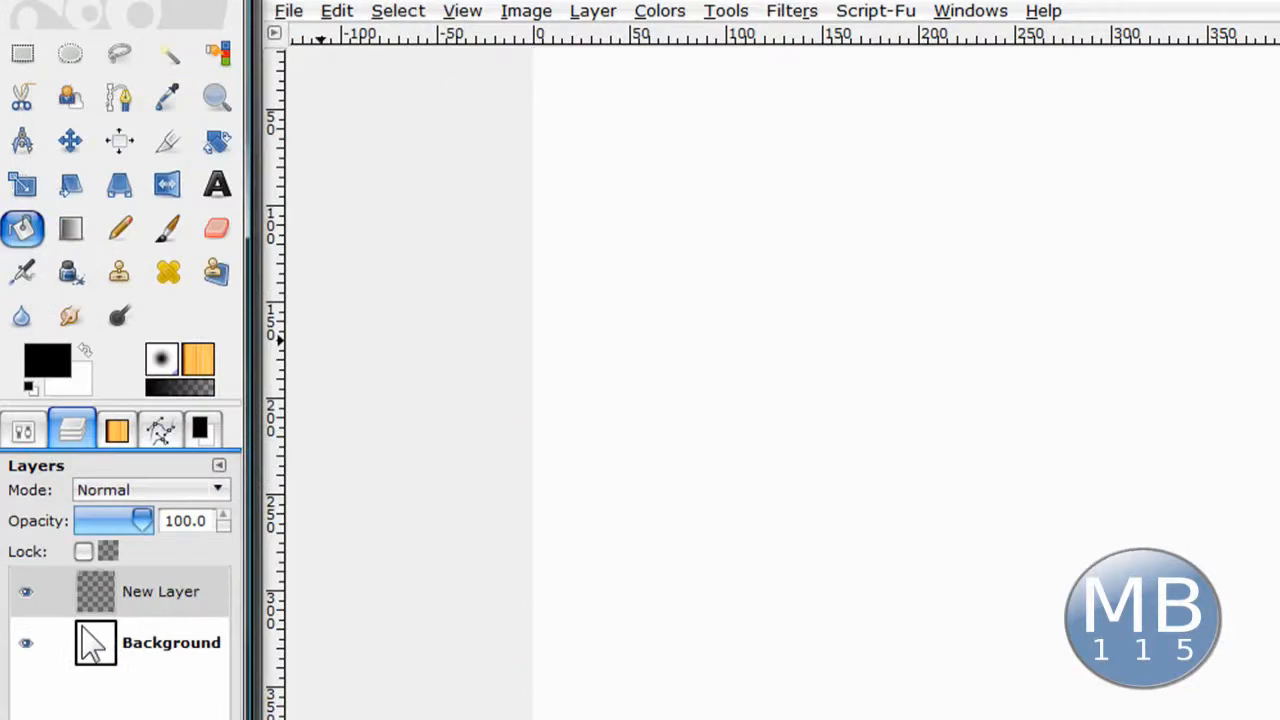
pyautogui.hotkey('shift', 'ctrl', 'n')
pyautogui.press('Return')
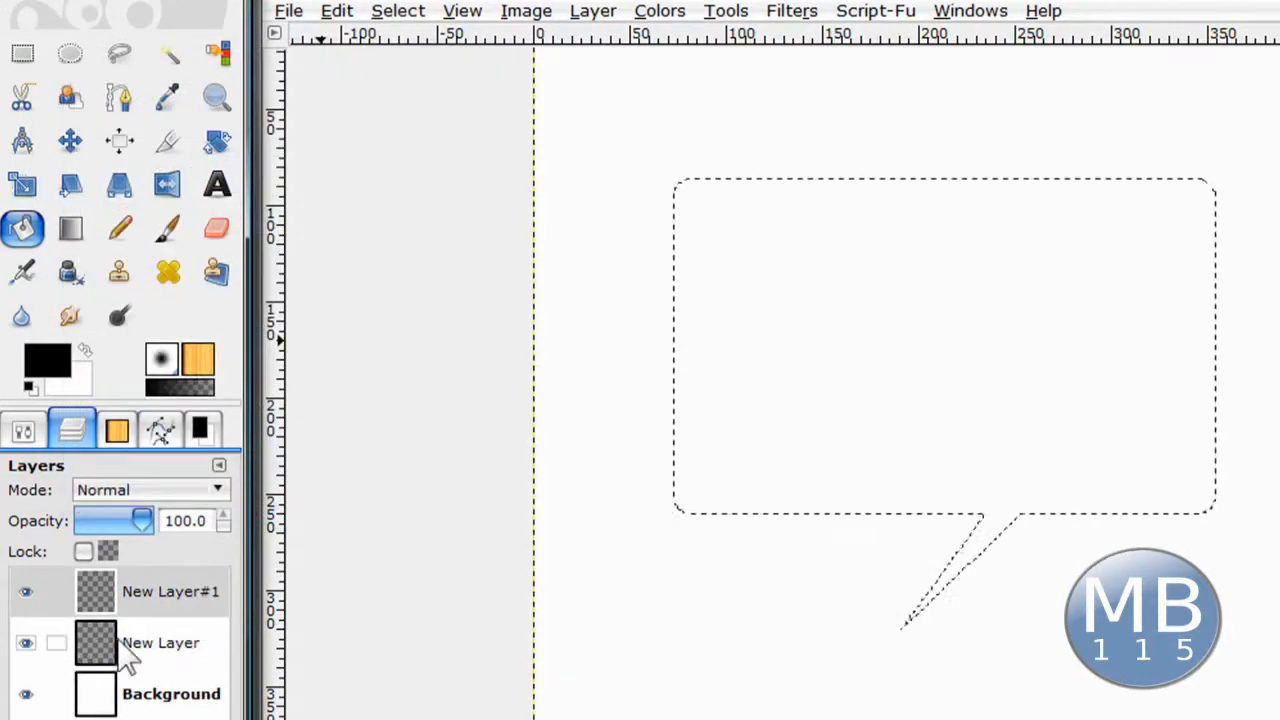
# Step: Hide the Background layer and fill the speech bubble selection with black on New Layer
pyautogui.click(87, 658)
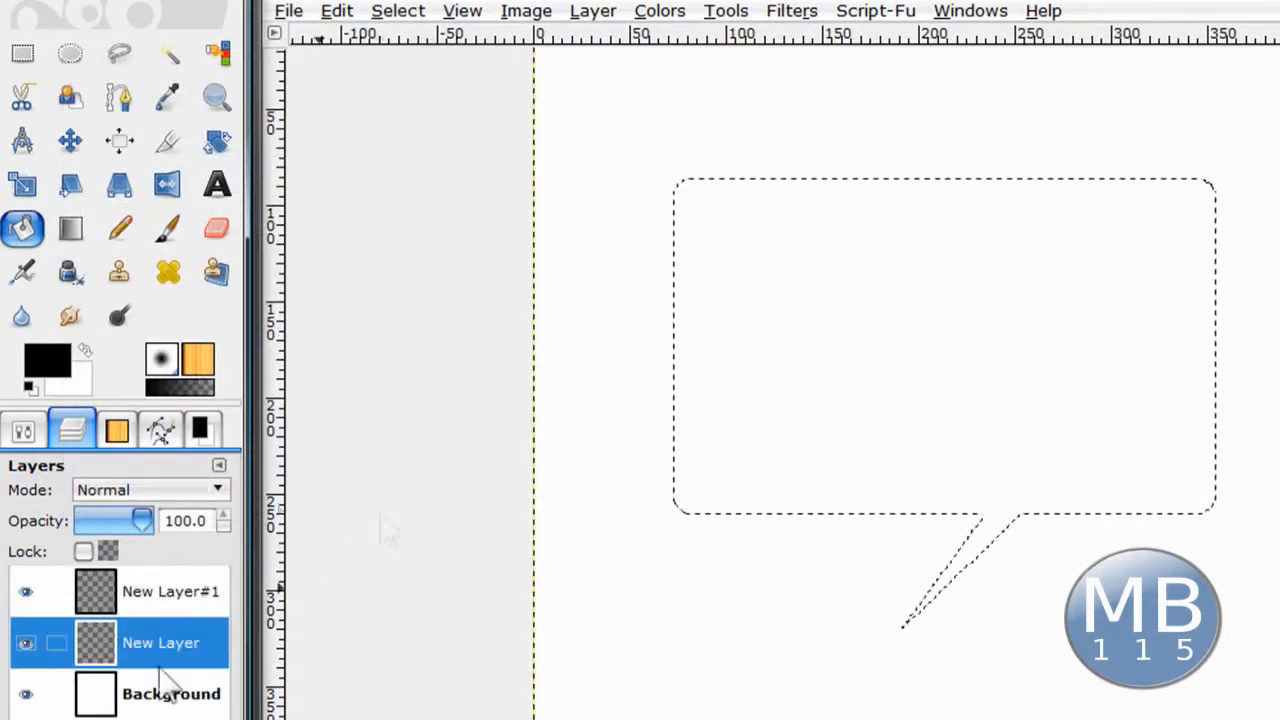
pyautogui.click(25, 694)
pyautogui.click(880, 366)
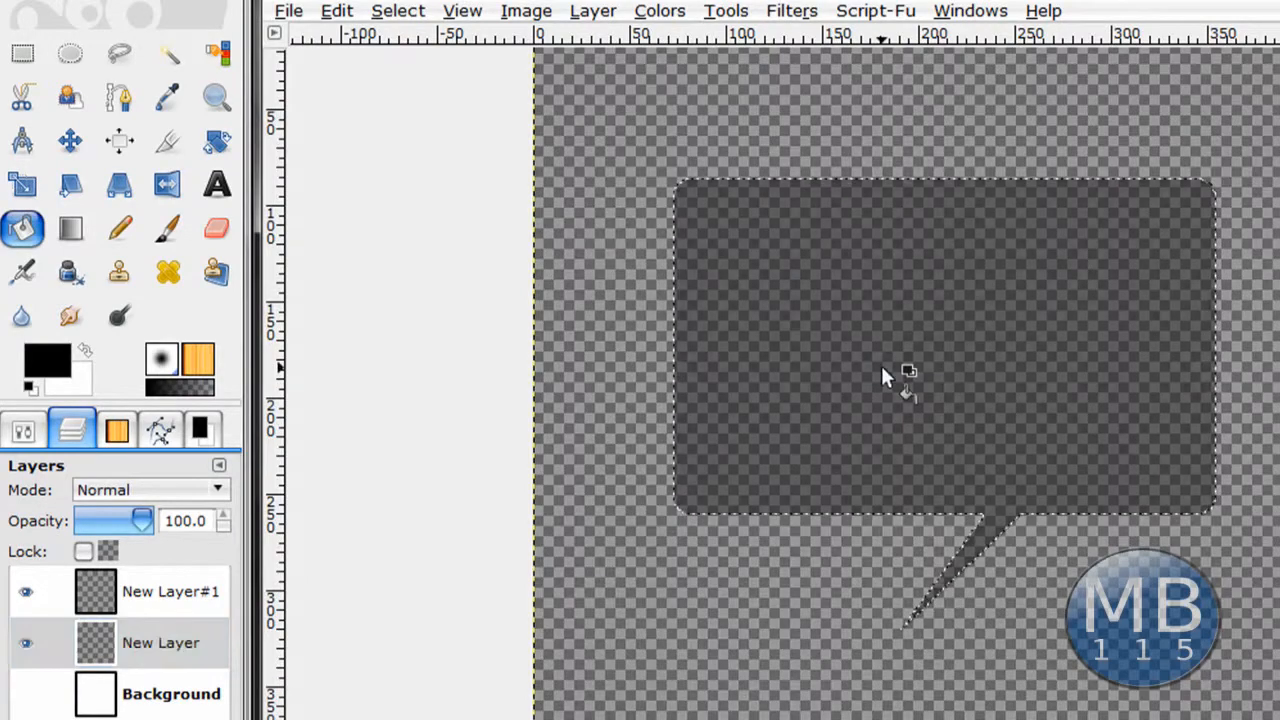
# Step: Shrink the speech bubble selection slightly so that it sits just inside the black shape's edge
pyautogui.click(398, 11)
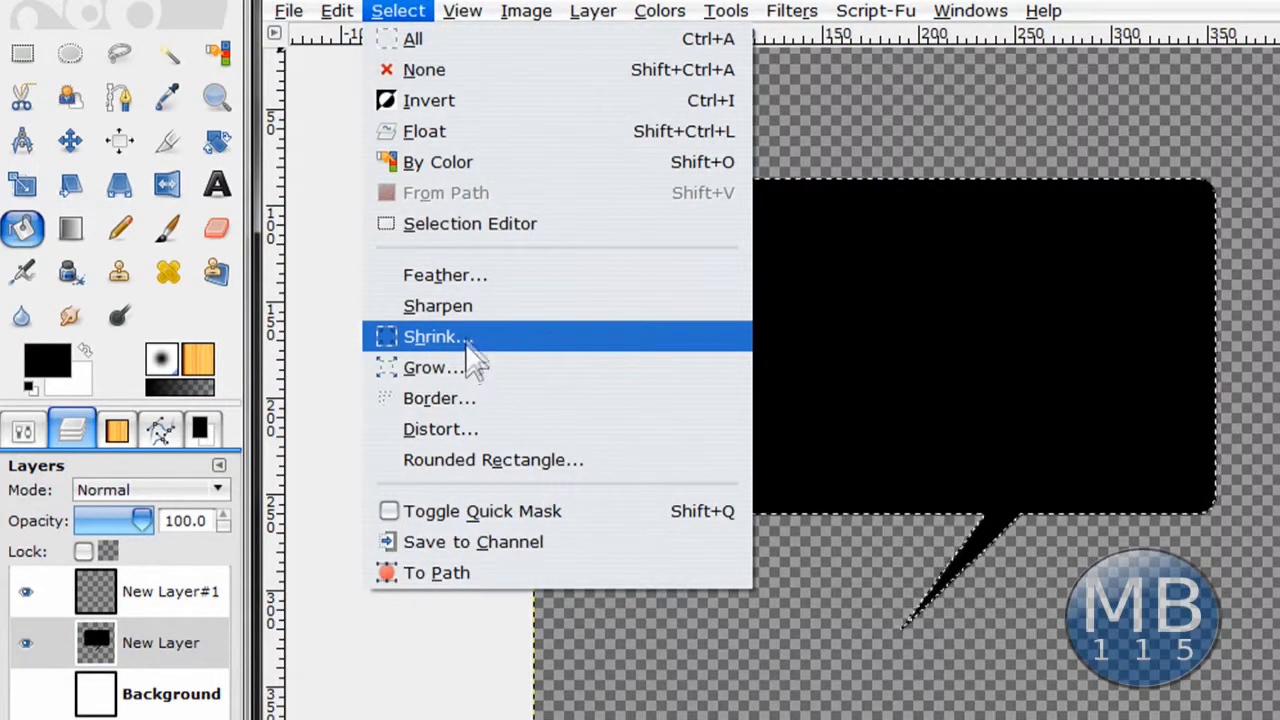
pyautogui.click(432, 337)
pyautogui.press('Return')
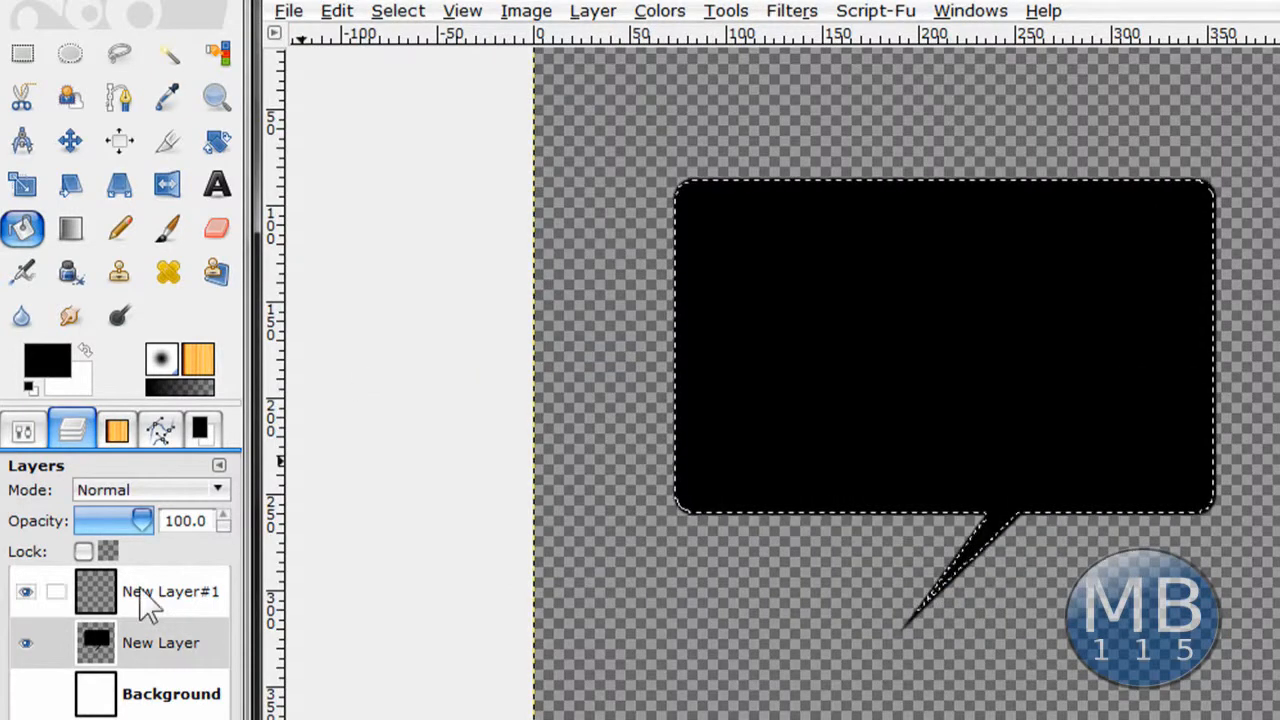
# Step: Fill the shrunken selection with white on New Layer#1 after swapping the foreground and background colours
pyautogui.click(145, 600)
pyautogui.click(85, 350)
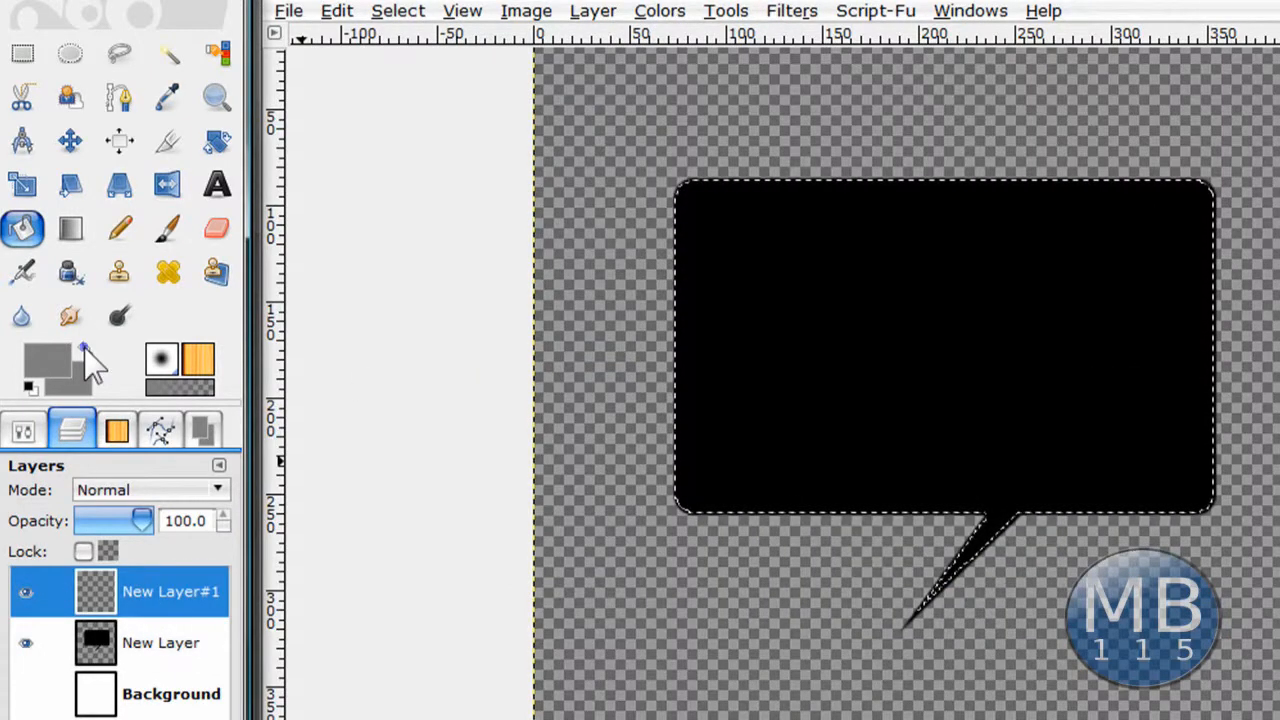
pyautogui.click(881, 384)
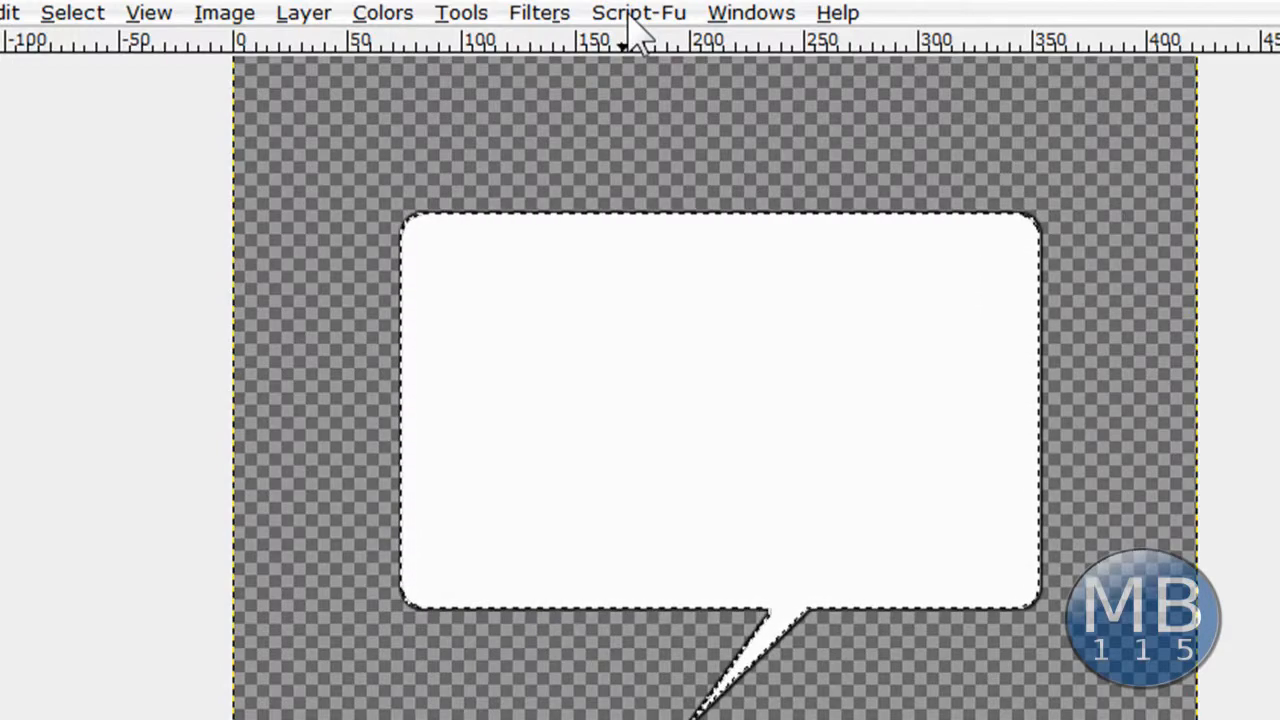
# Step: Apply an Inner Shadow effect to the white bubble with size 5, offset angle -72 and offset distance 5, merged with the layer
pyautogui.click(632, 14)
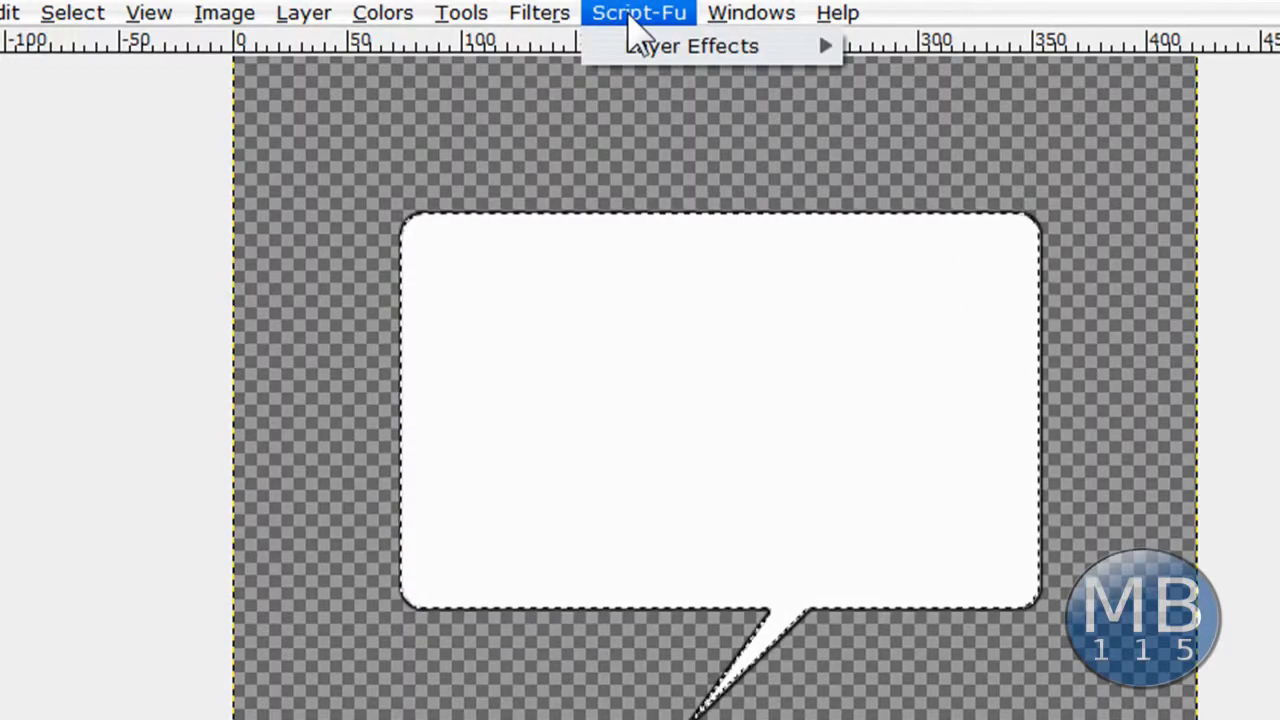
pyautogui.moveTo(686, 55)
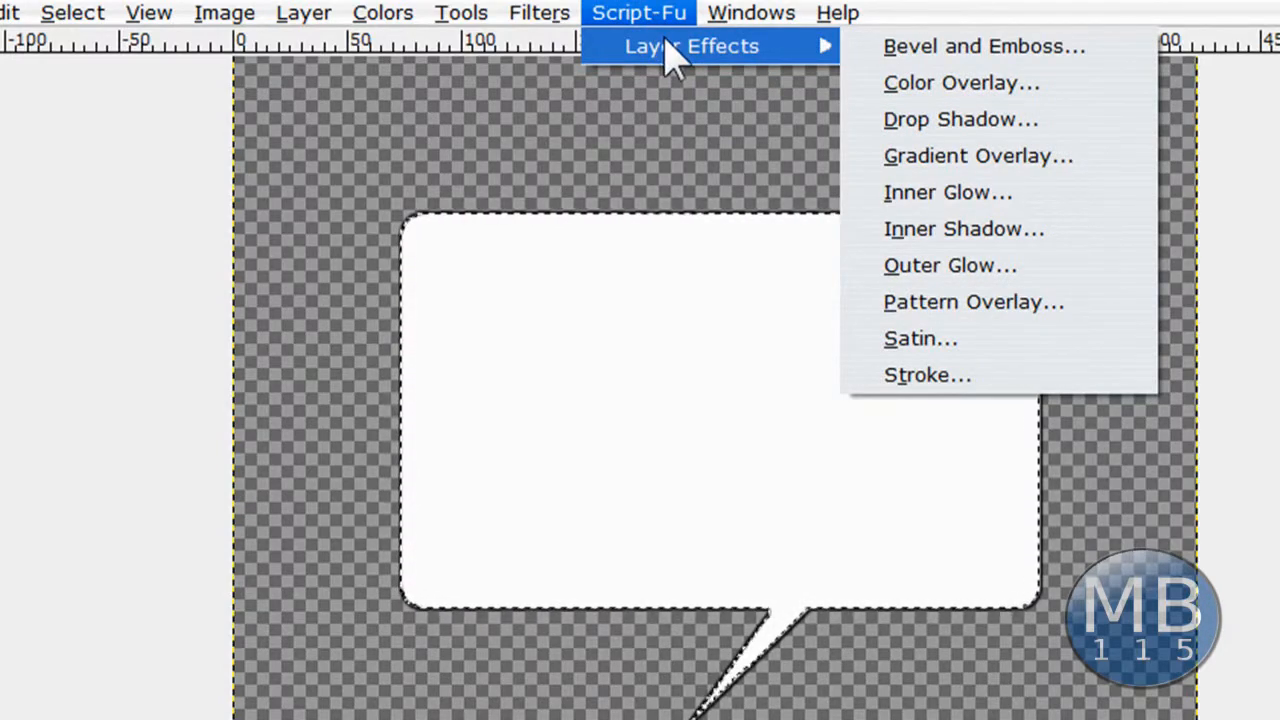
pyautogui.click(1063, 238)
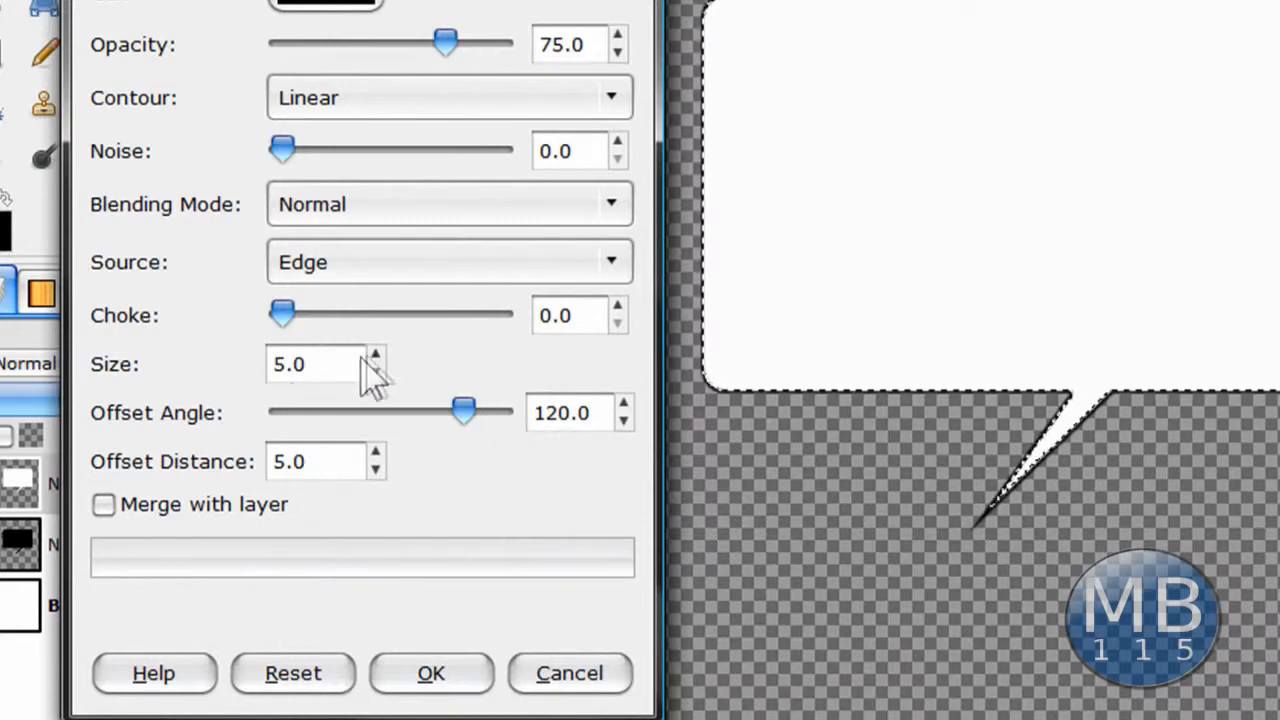
pyautogui.moveTo(286, 365); pyautogui.dragTo(273, 365)
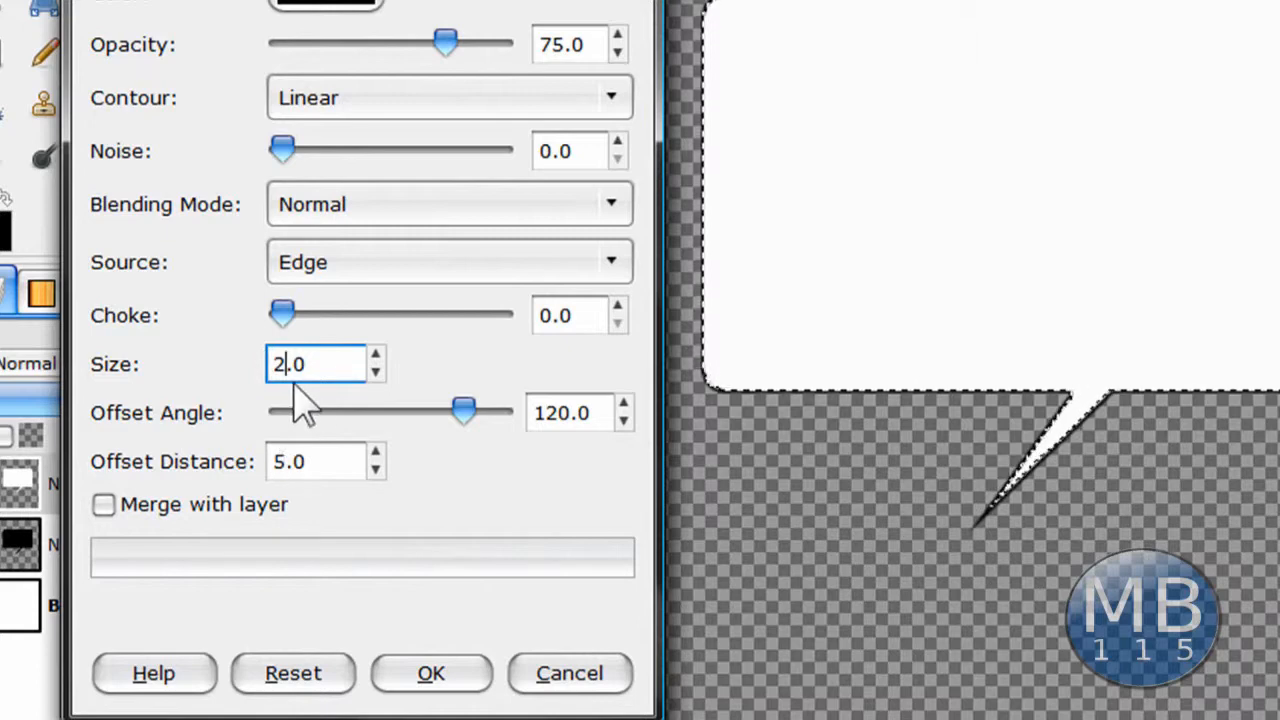
pyautogui.press('BackSpace')
pyautogui.write('5')
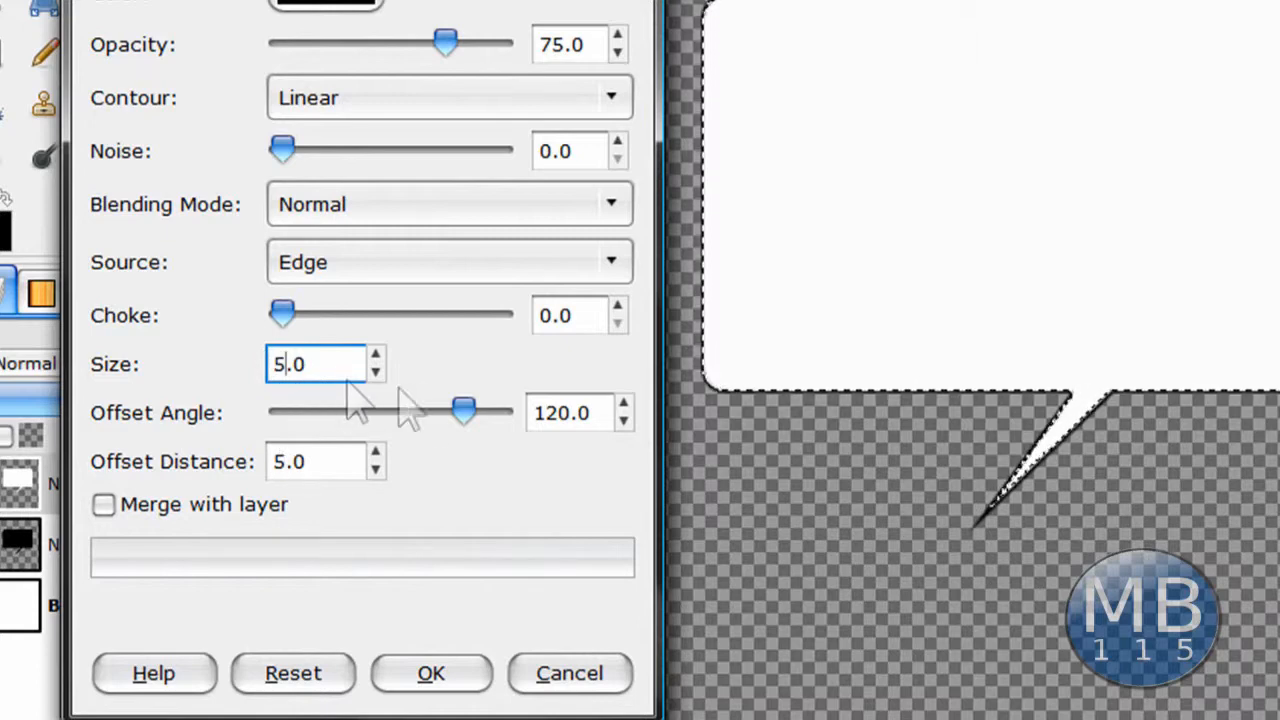
pyautogui.doubleClick(567, 413)
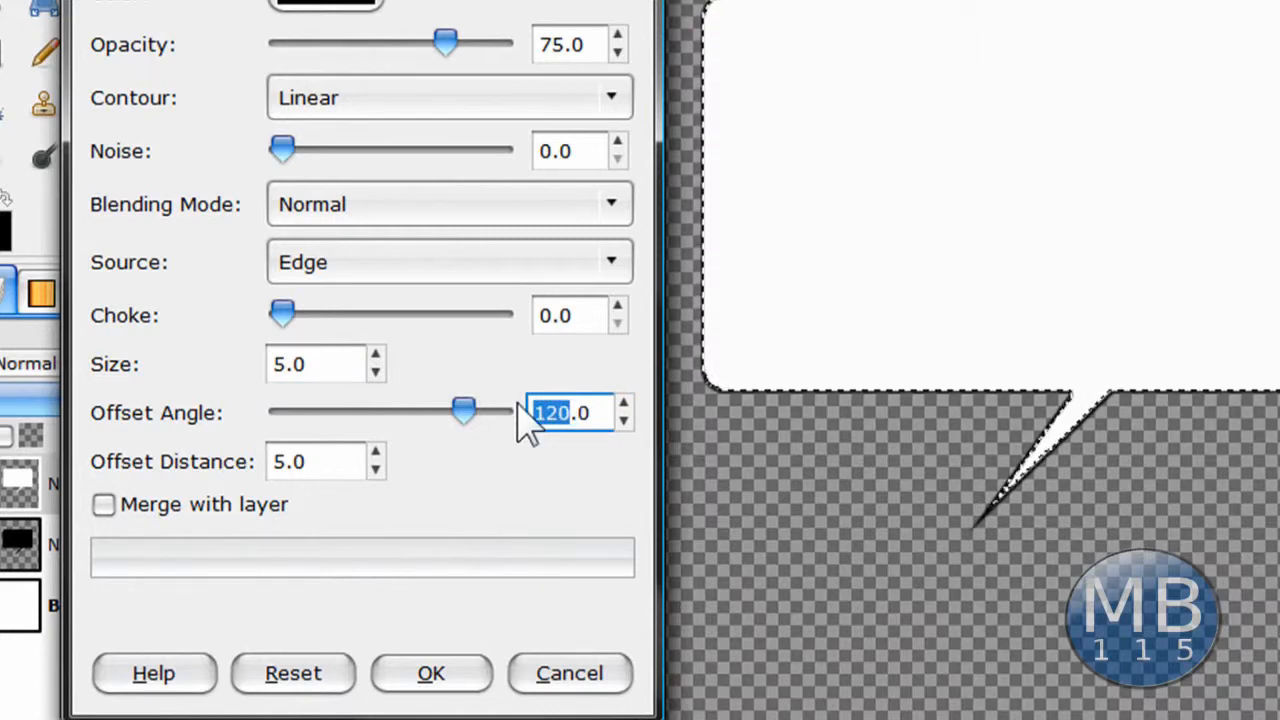
pyautogui.write('-72')
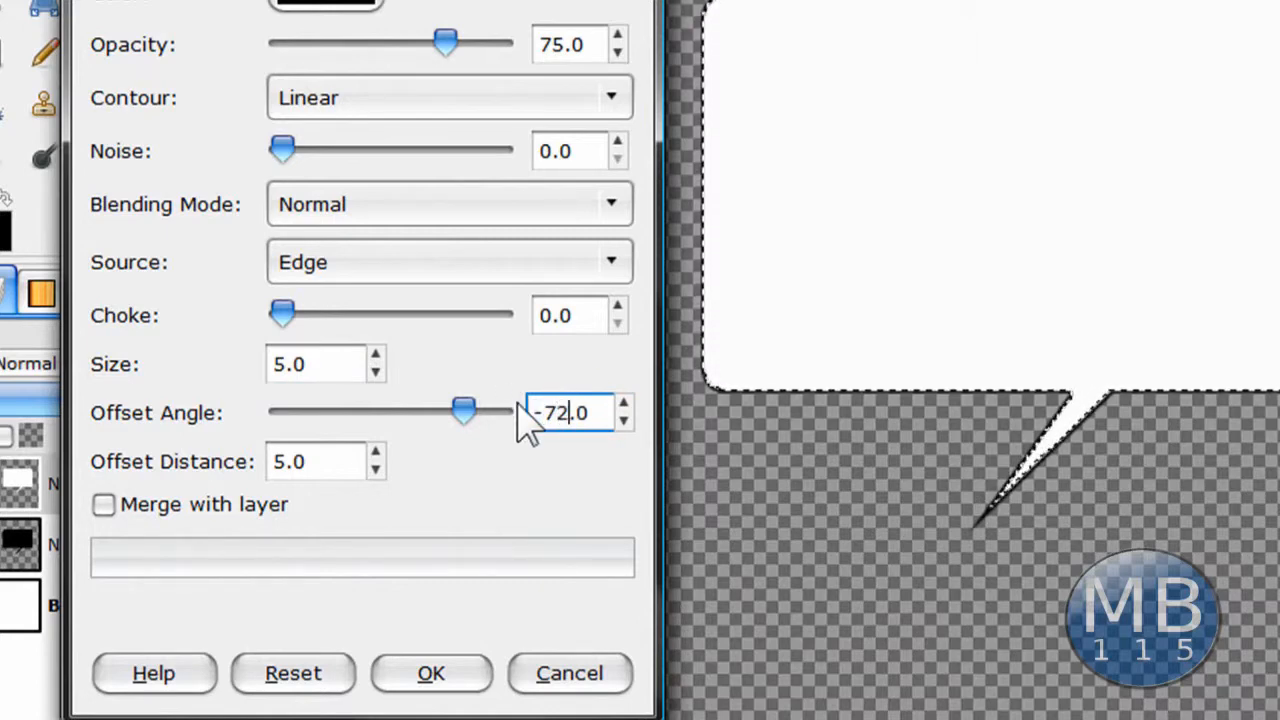
pyautogui.click(104, 505)
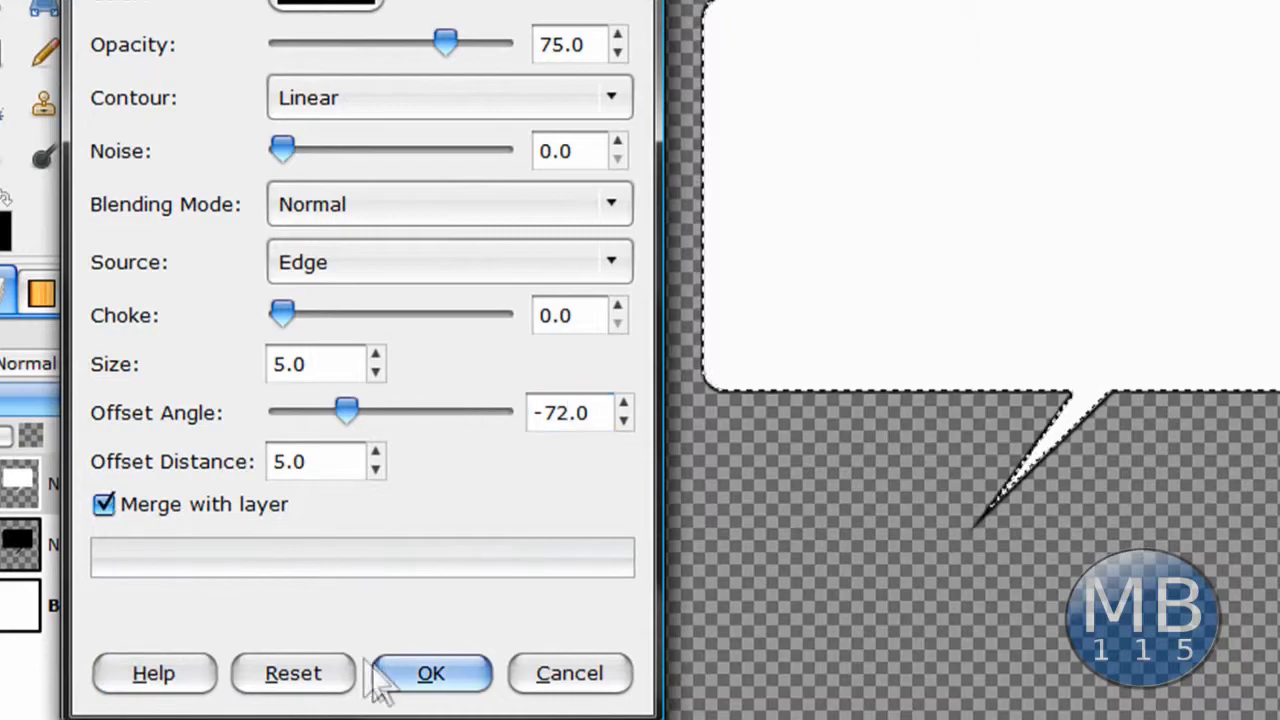
pyautogui.click(400, 672)
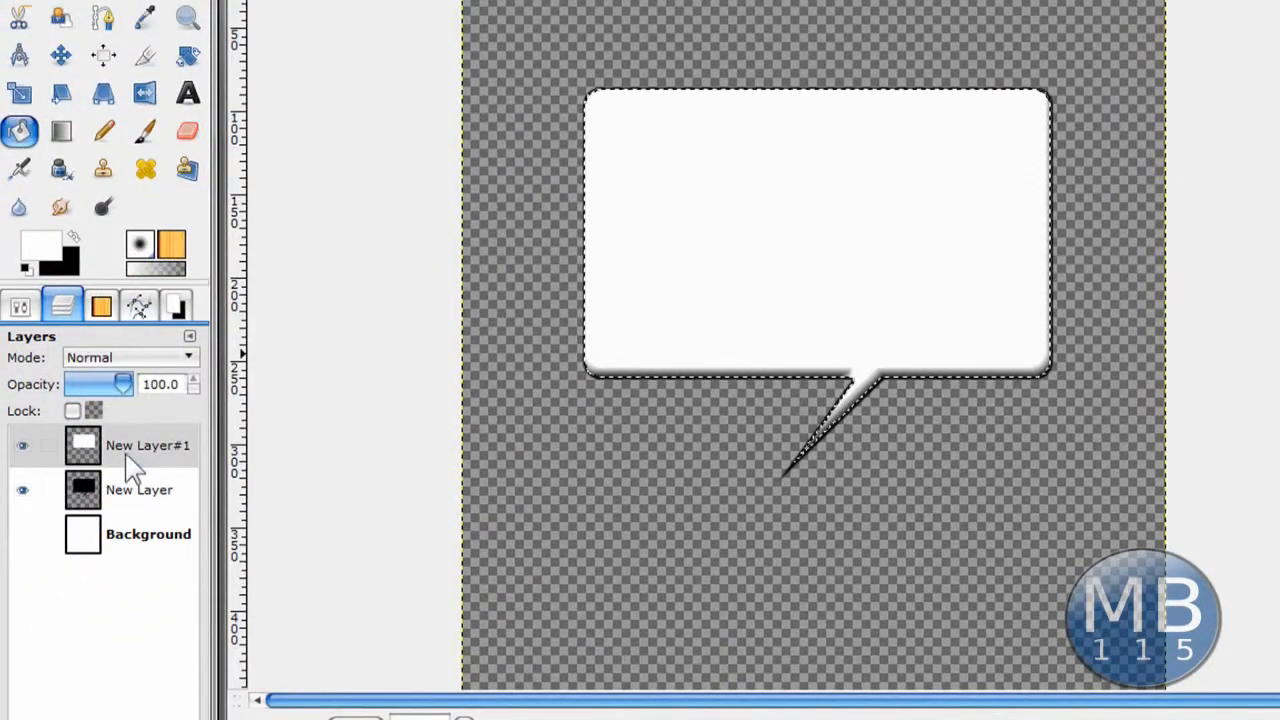
# Step: Merge the white bubble layer with the black outline layer and clear the selection
pyautogui.click(84, 472)
pyautogui.hotkey('ctrl', 'm')
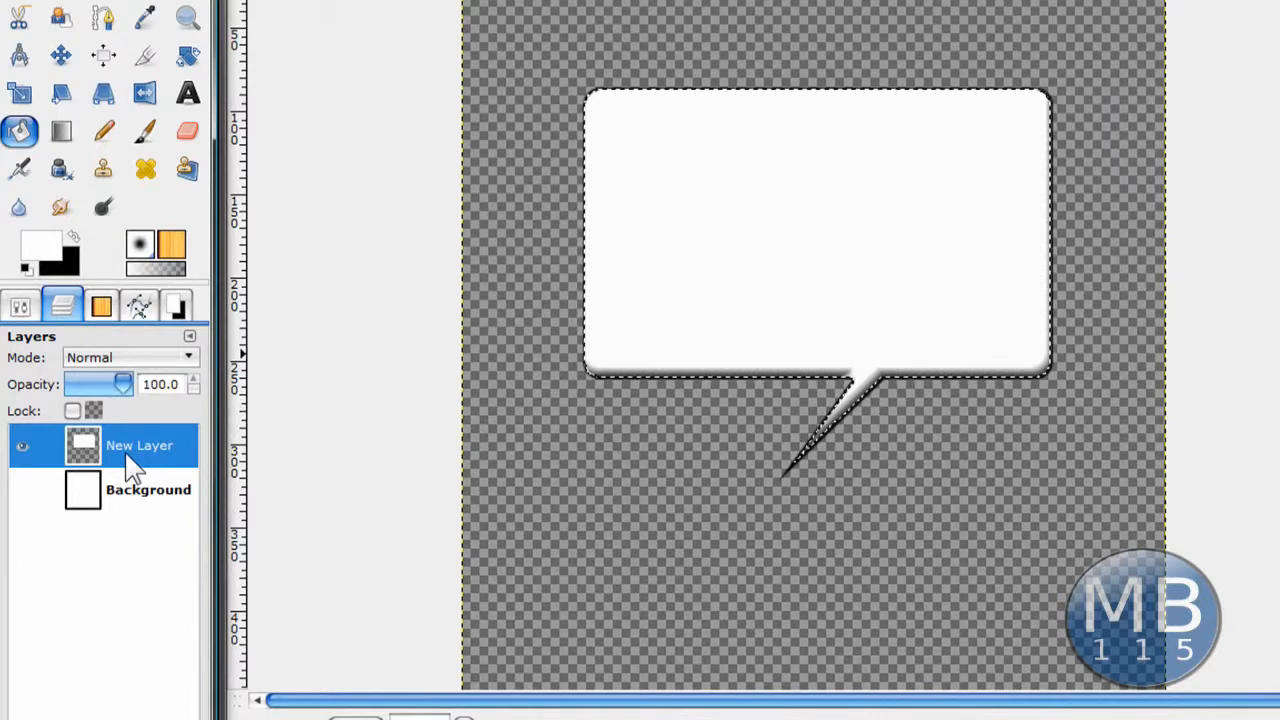
pyautogui.hotkey('ctrl', 'shift', 'a')
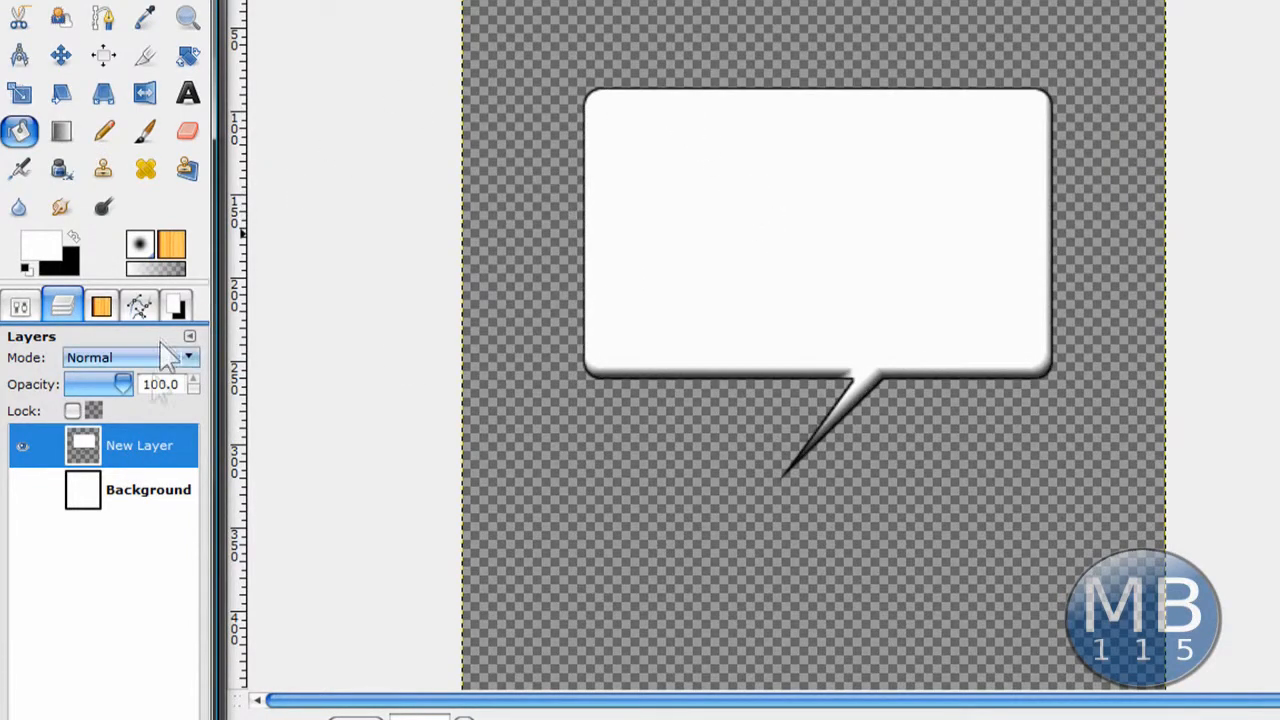
# Step: Try an opacity of 70 on the merged speech bubble layer and undo the change
pyautogui.moveTo(164, 396); pyautogui.dragTo(136, 394)
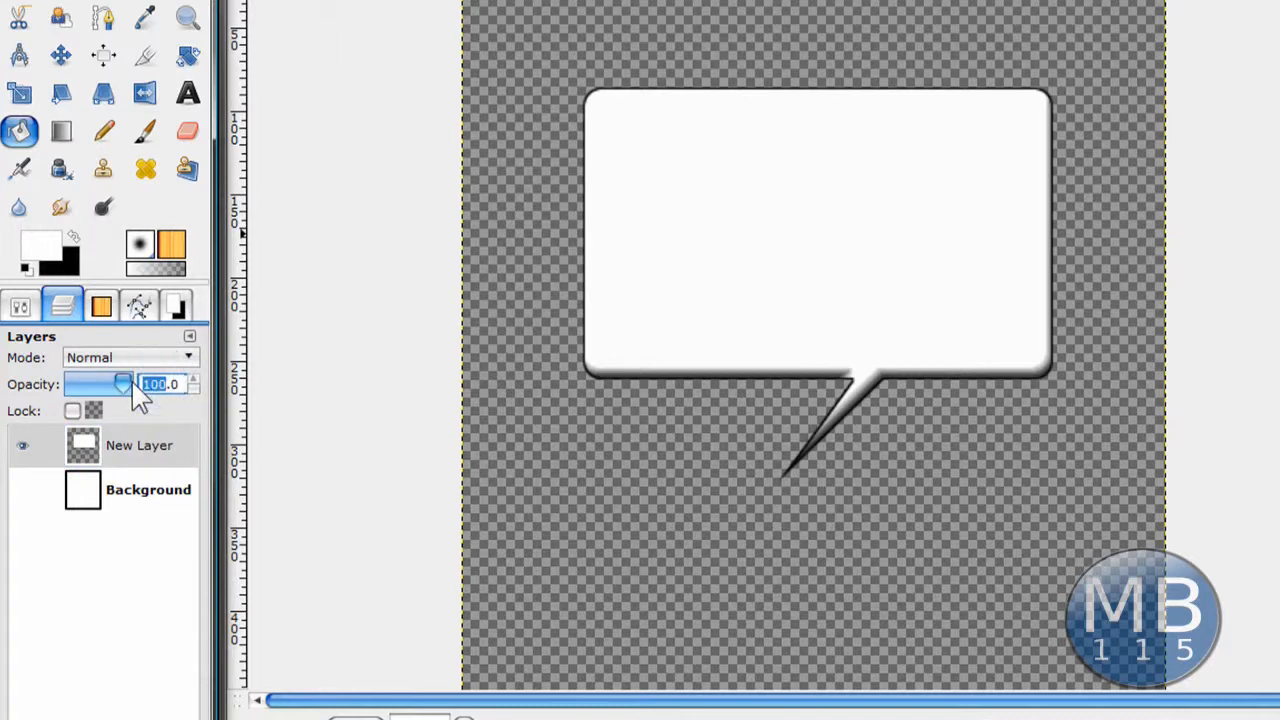
pyautogui.press('Return')
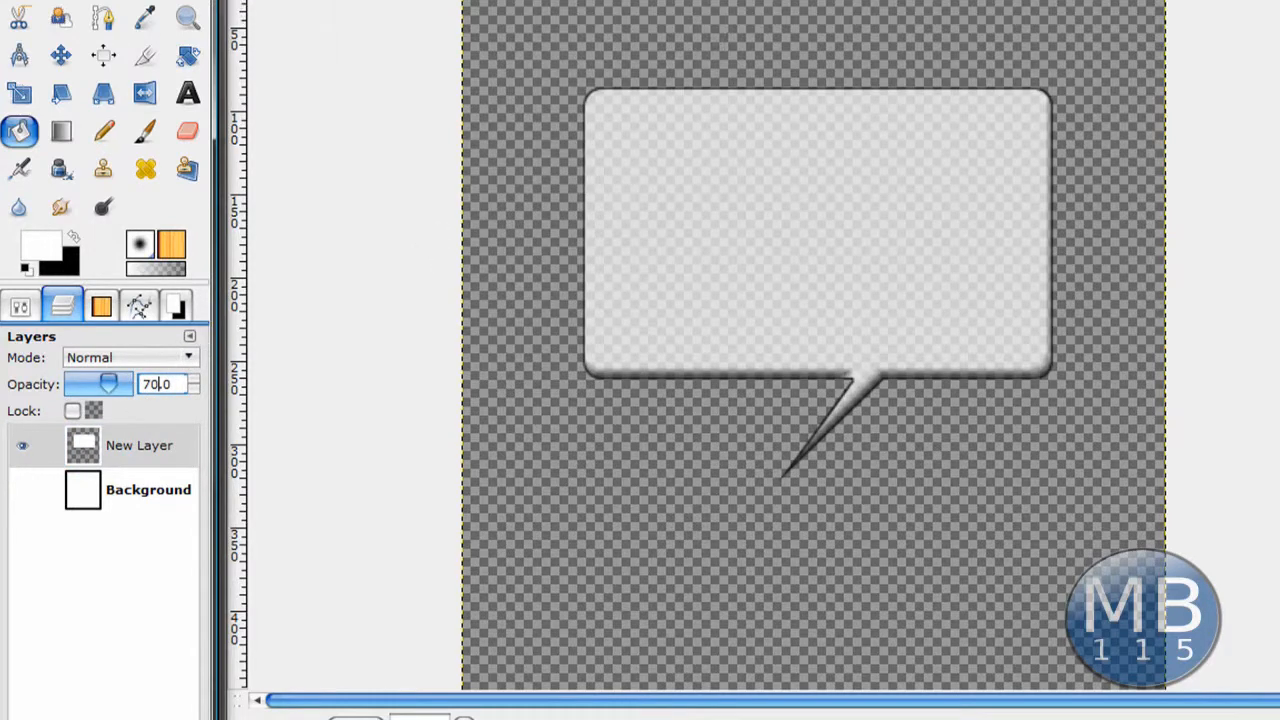
pyautogui.hotkey('ctrl', 'z')
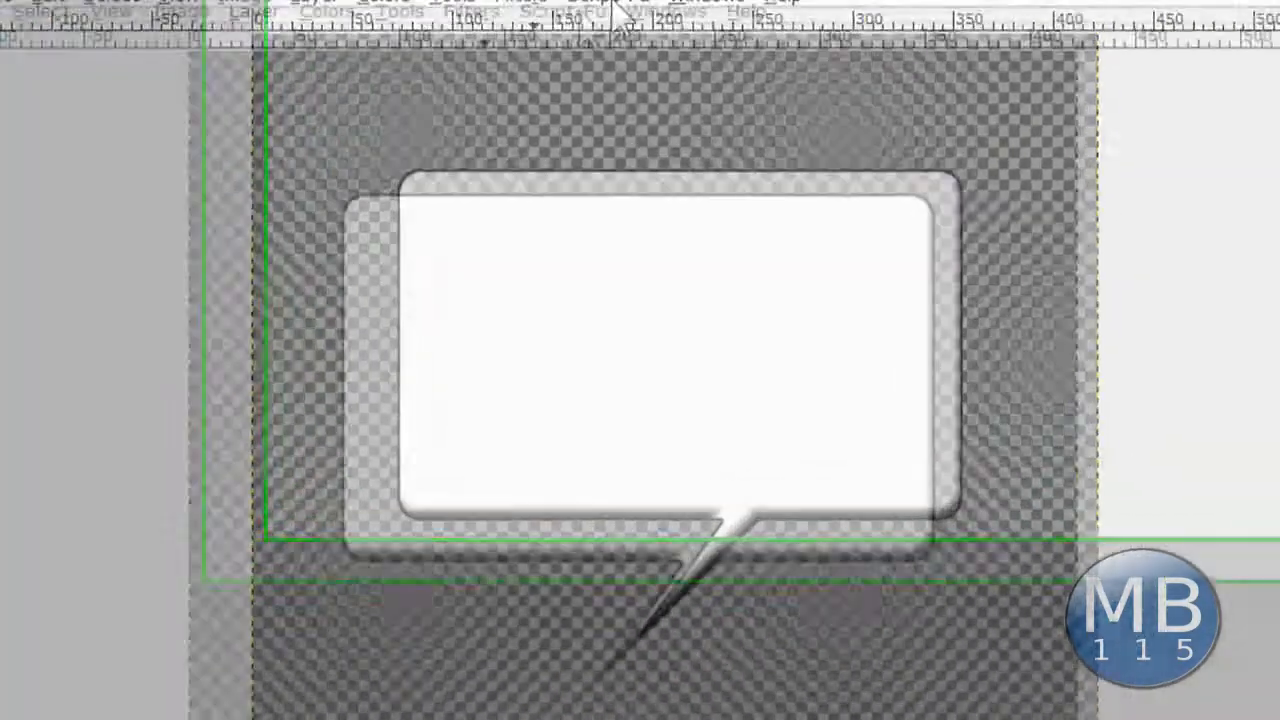
# Step: Apply a Drop Shadow effect to the speech bubble with size 2 and offset distance 2, merged with the layer
pyautogui.click(414, 64)
pyautogui.moveTo(478, 105)
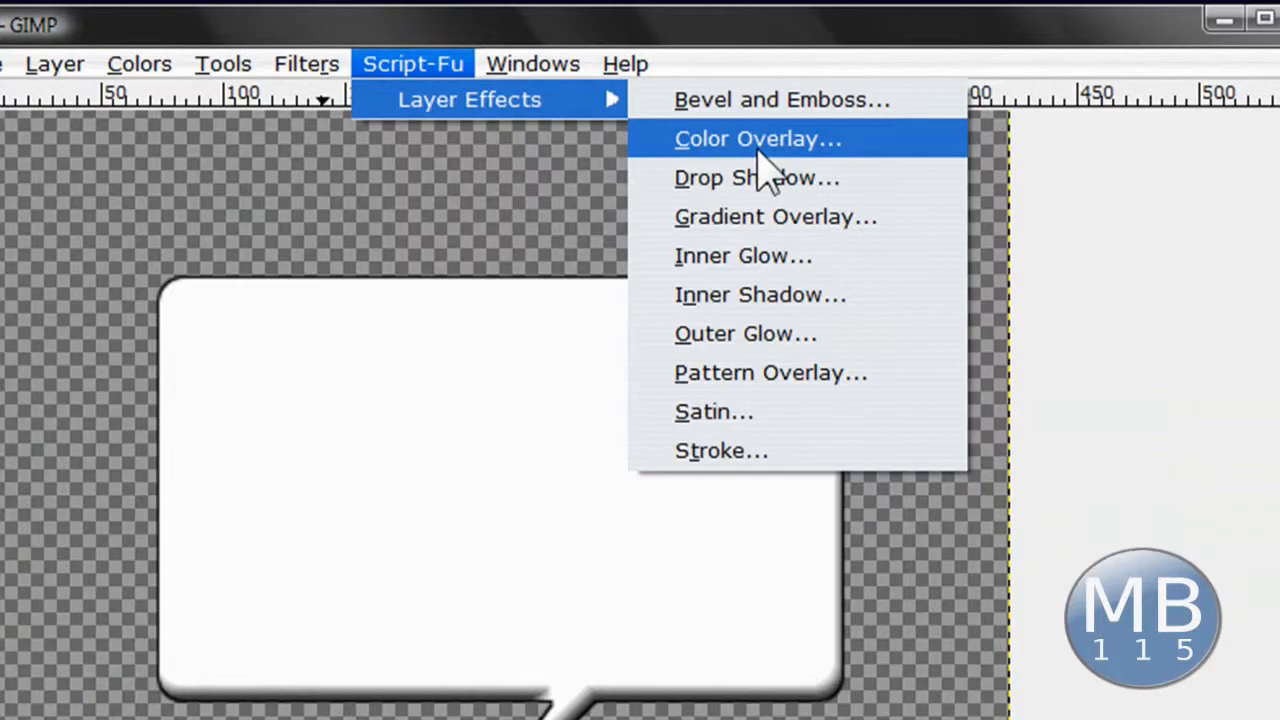
pyautogui.click(766, 176)
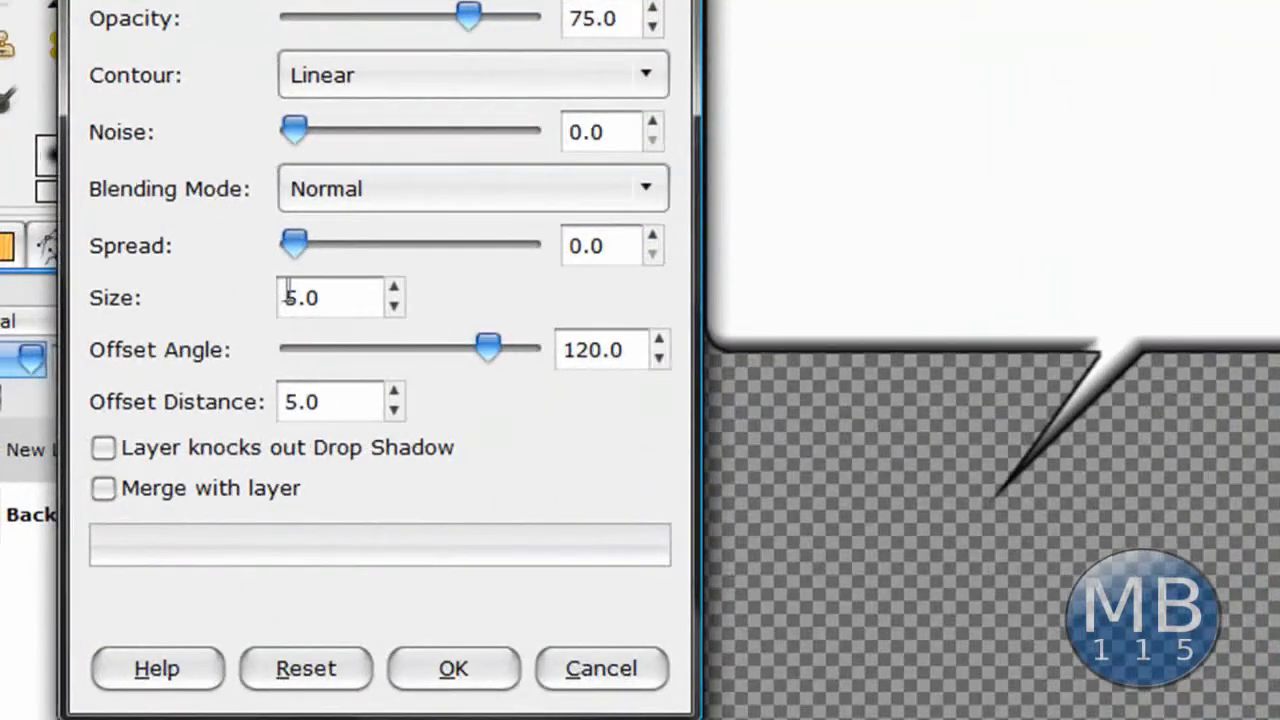
pyautogui.doubleClick(292, 296)
pyautogui.write('2')
pyautogui.doubleClick(297, 401)
pyautogui.write('2')
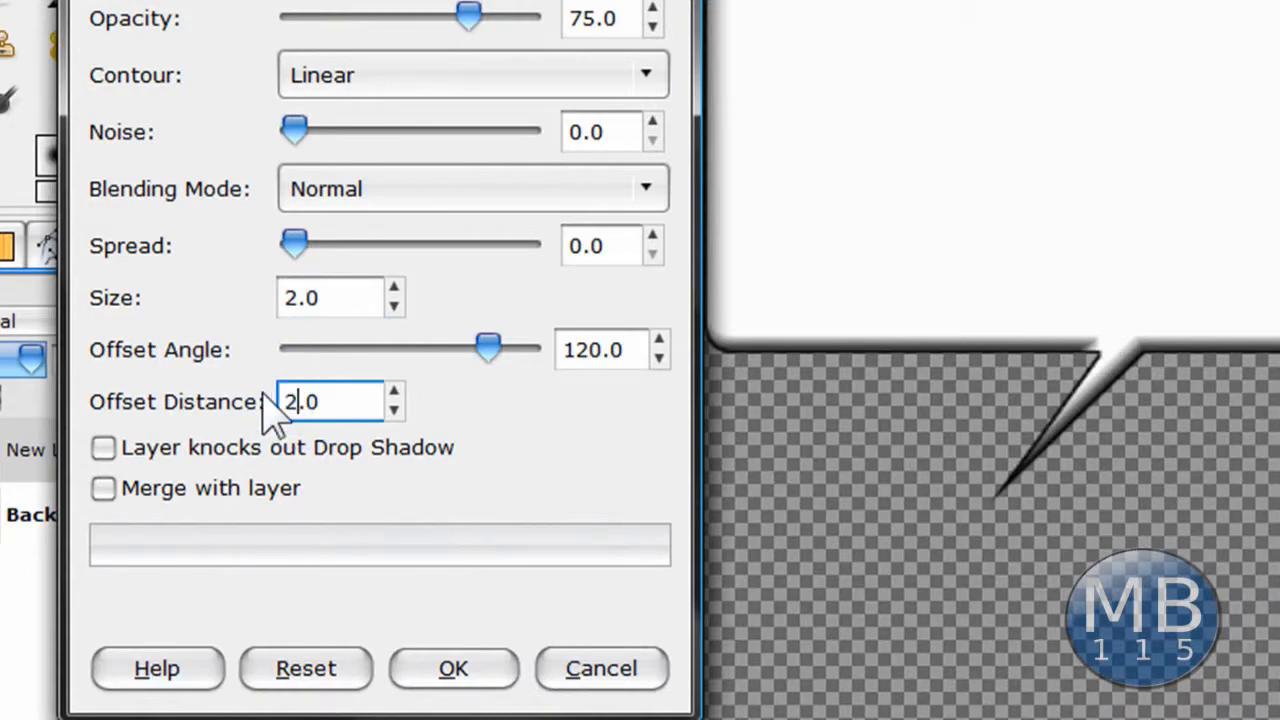
pyautogui.click(175, 490)
pyautogui.click(420, 672)
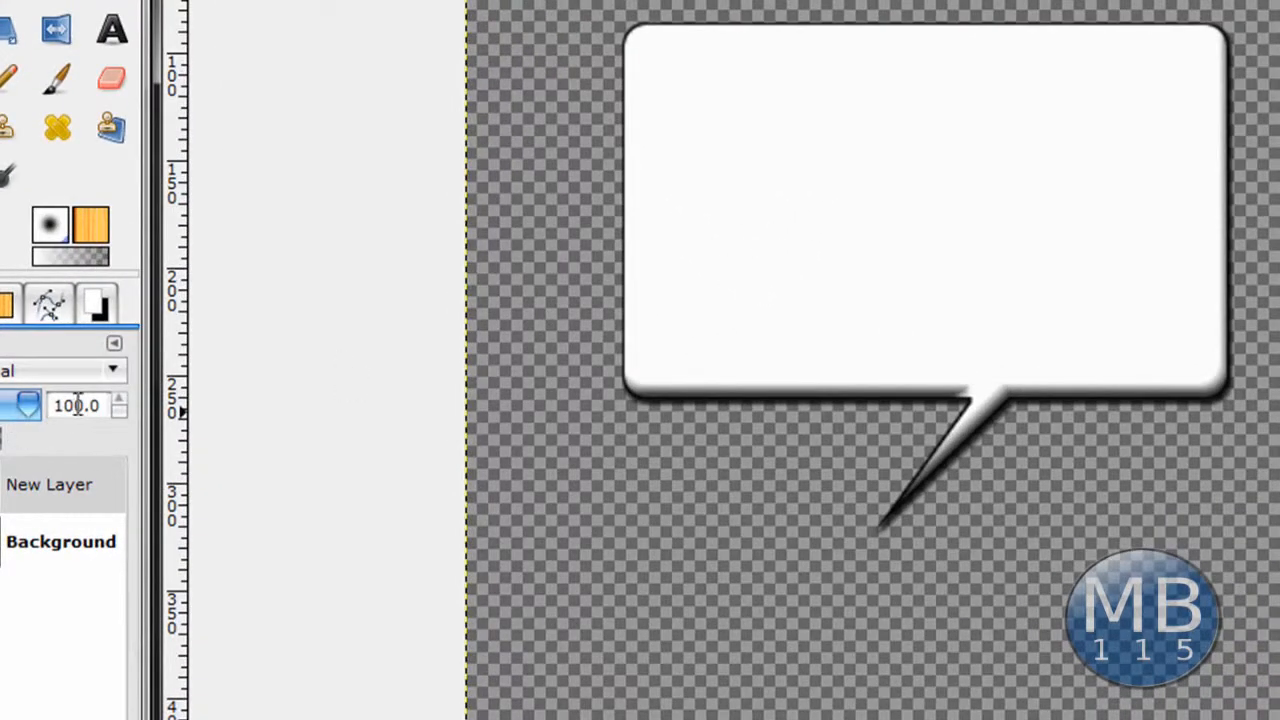
# Step: Set the speech bubble layer's opacity to 70
pyautogui.doubleClick(78, 403)
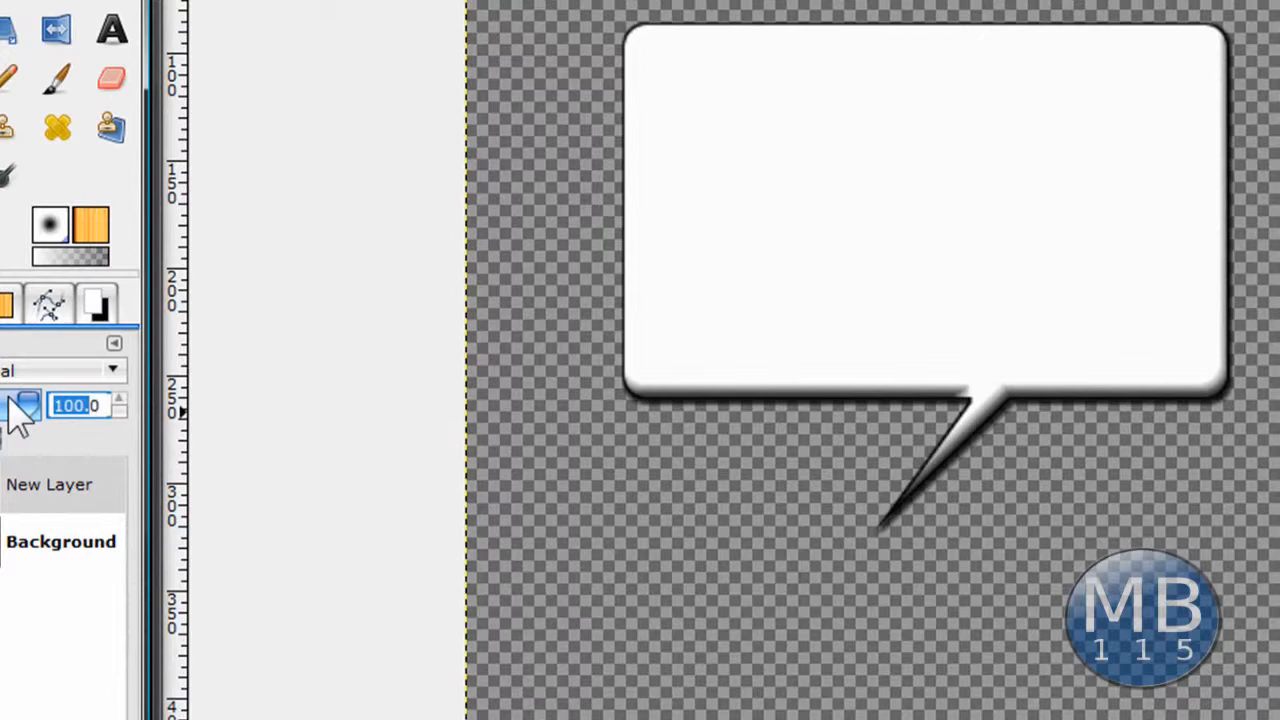
pyautogui.write('70')
pyautogui.press('Return')
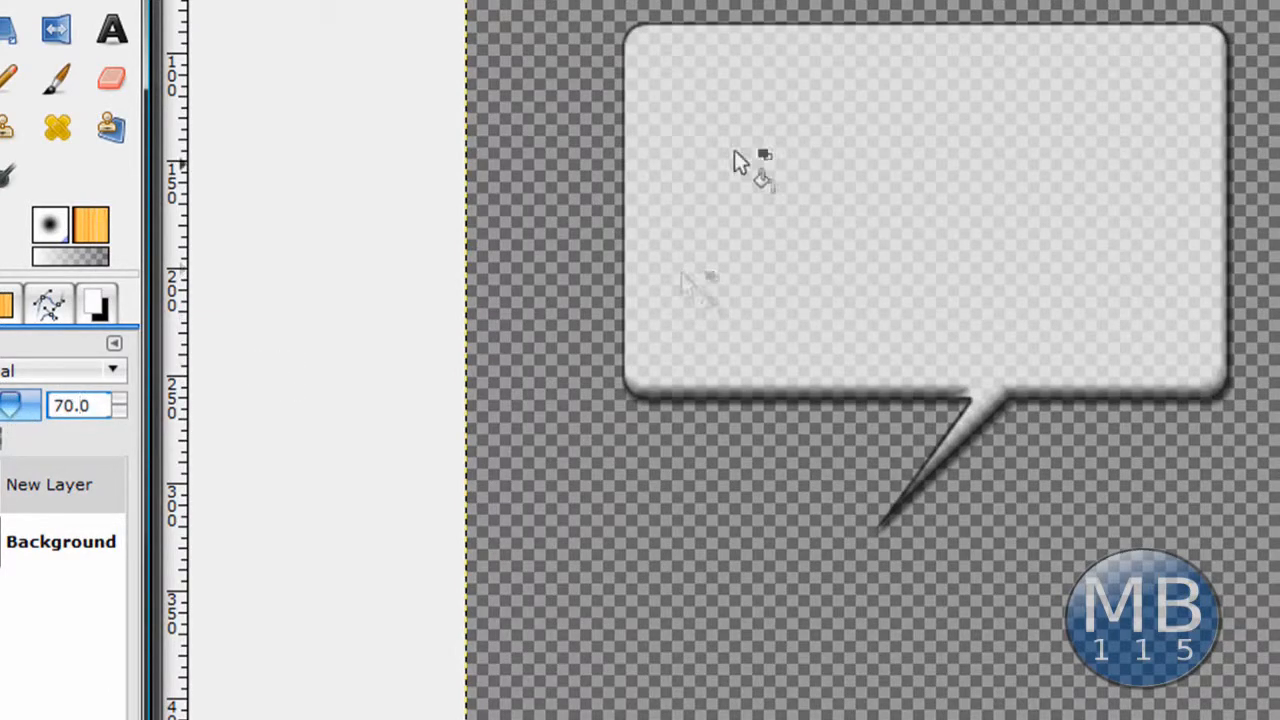
# Step: Add a text box spanning most of the speech bubble's interior, containing the sample text "ghujklghjkghjkghjkghjk"
pyautogui.click(112, 28)
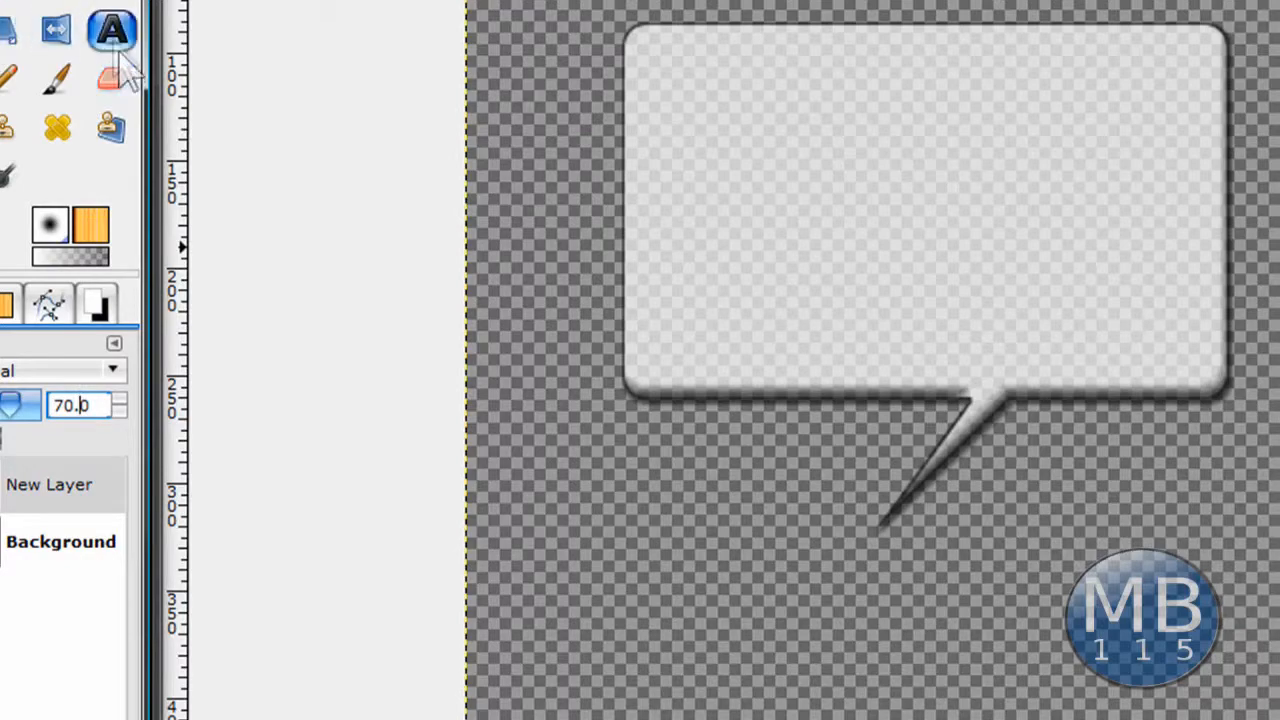
pyautogui.moveTo(677, 86); pyautogui.dragTo(1142, 388)
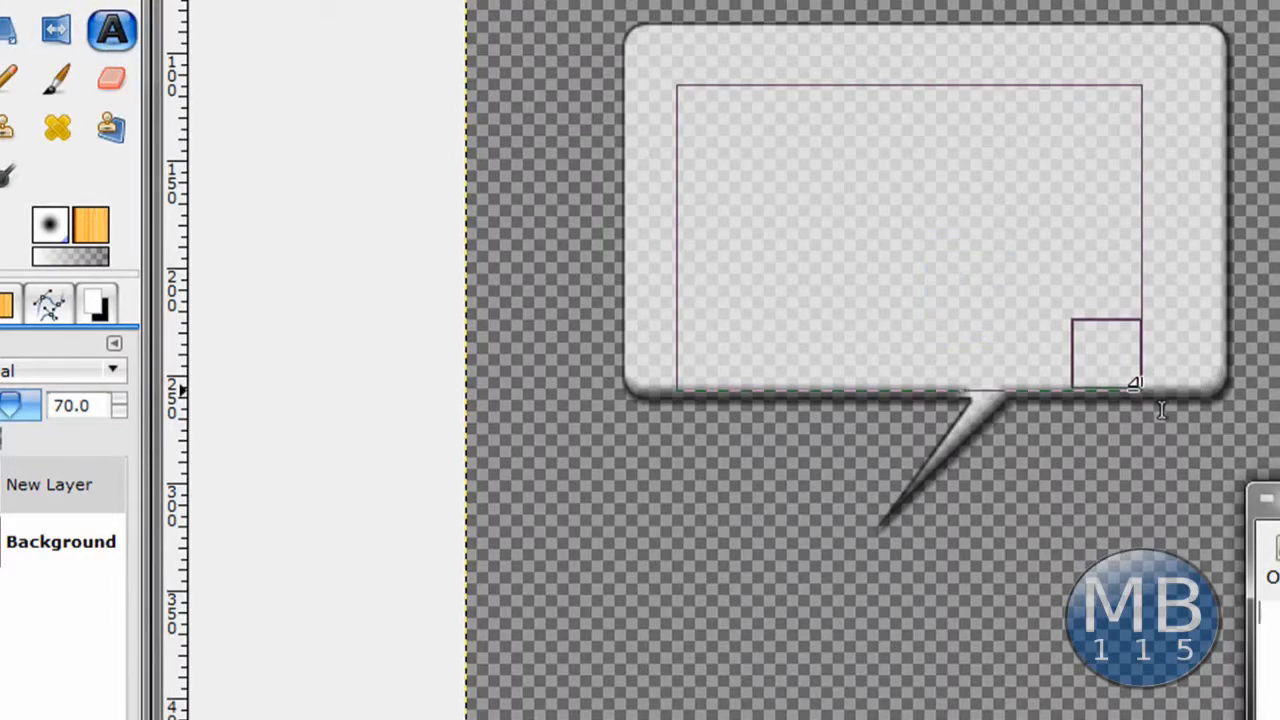
pyautogui.write('ghujklghjkghjkghjkghjk')
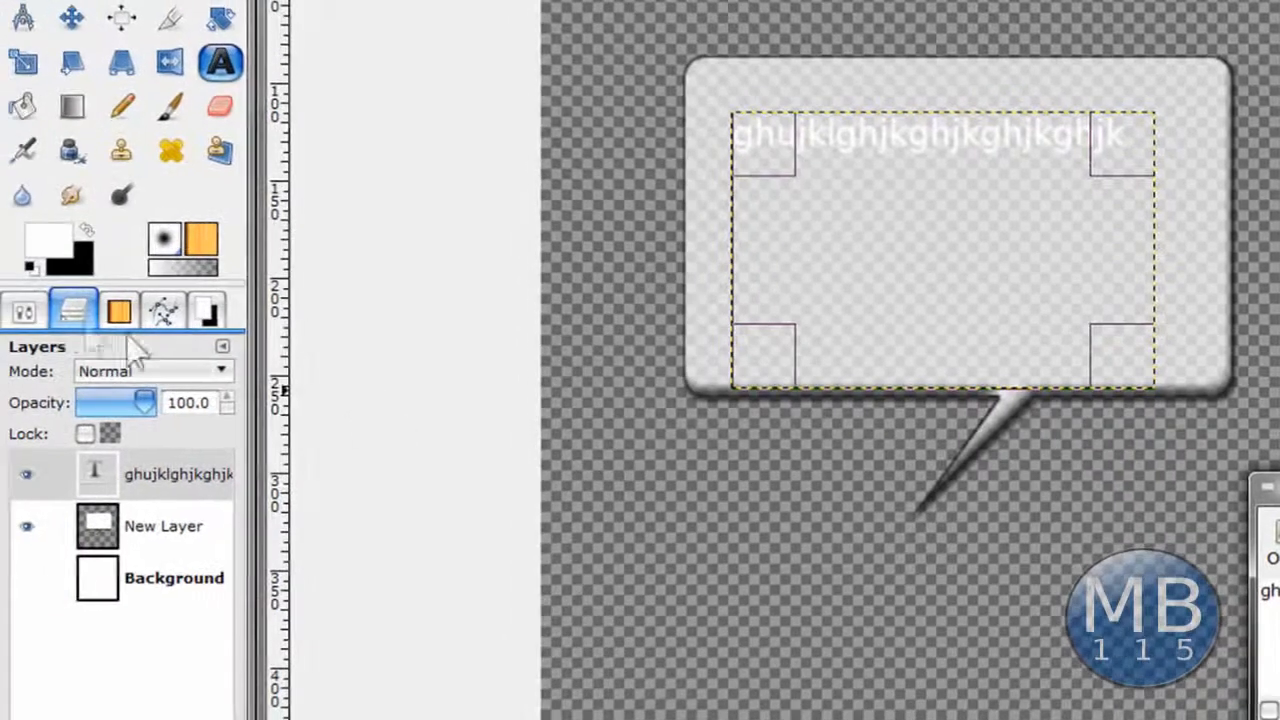
# Step: Set the colour of the speech bubble's text to black (000000)
pyautogui.click(26, 312)
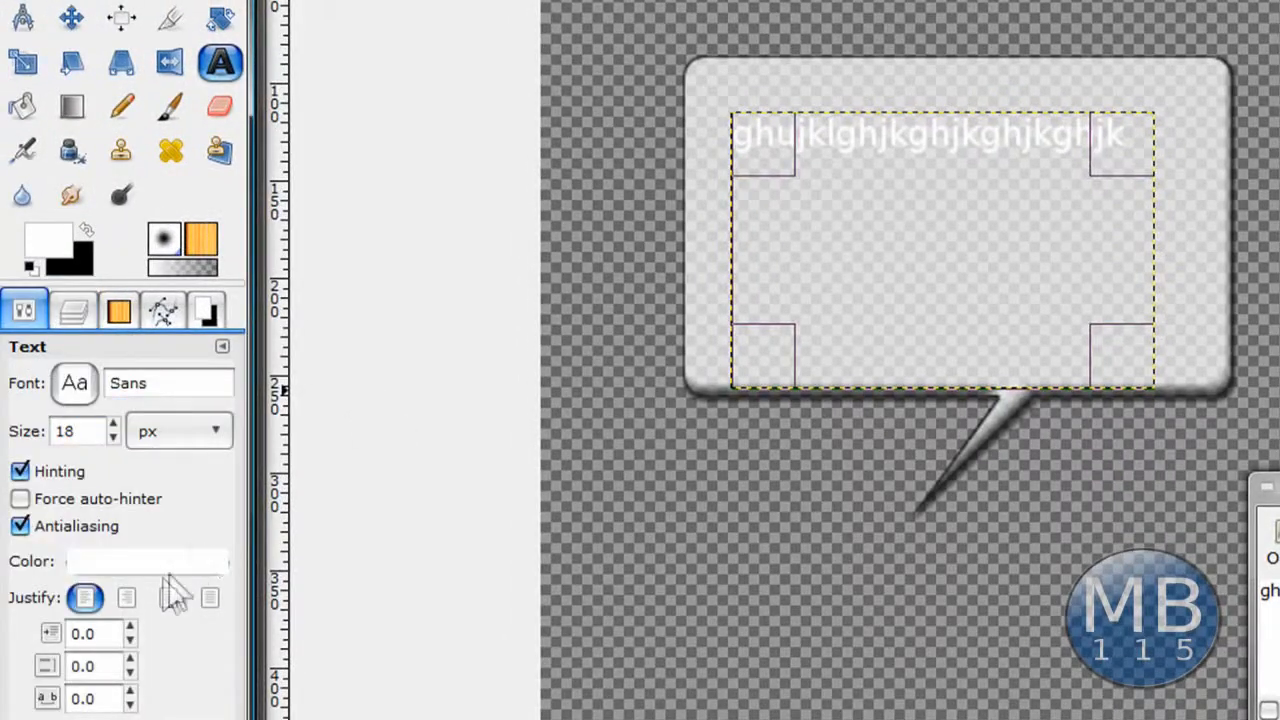
pyautogui.click(158, 565)
pyautogui.click(646, 411)
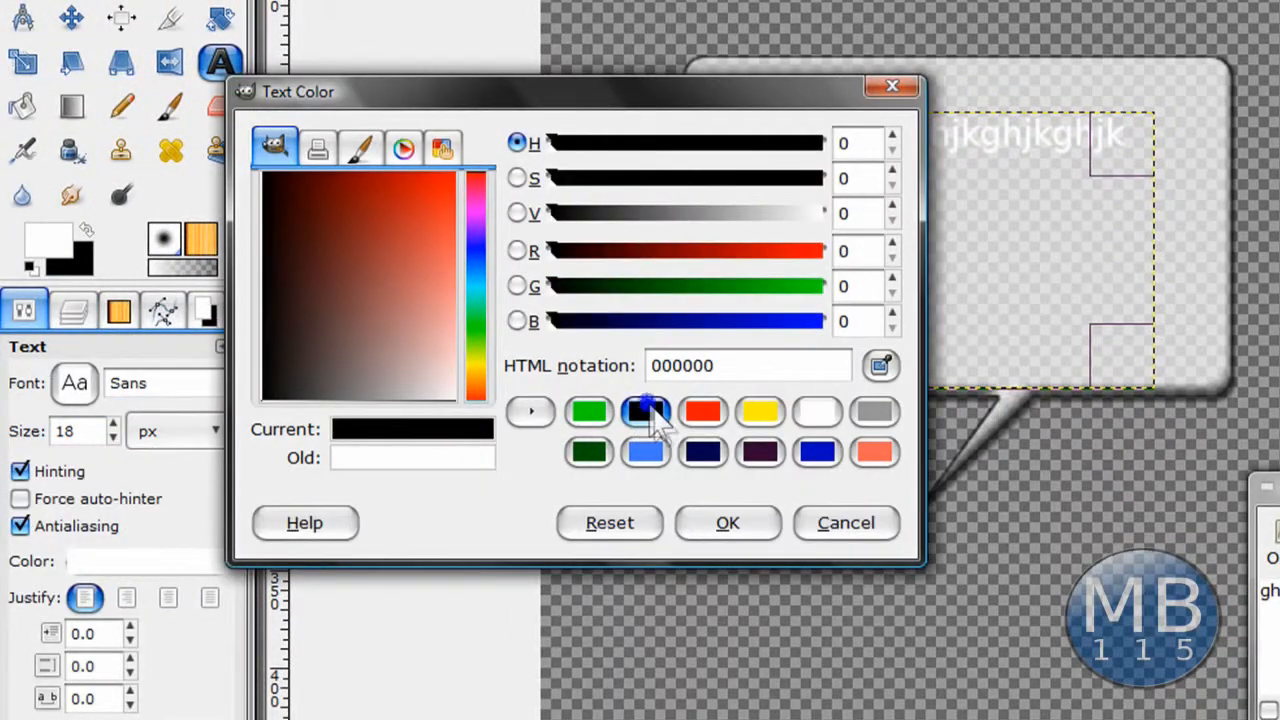
pyautogui.click(728, 523)
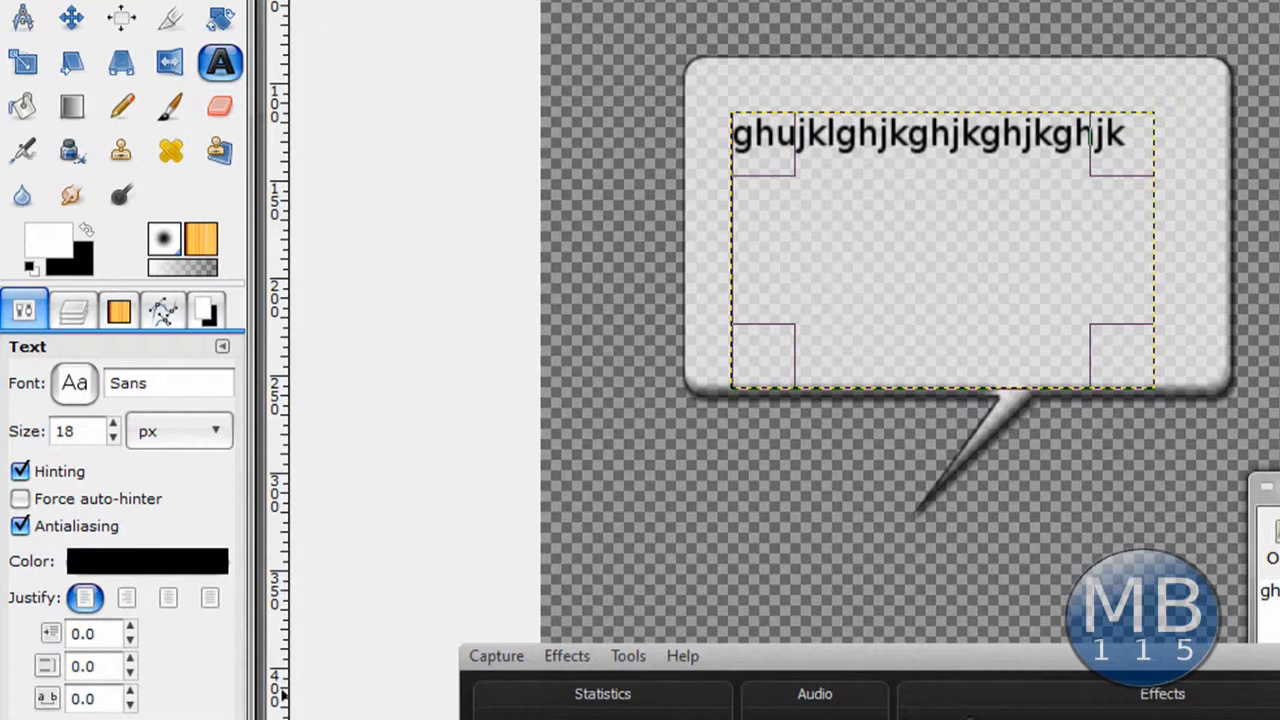
# Step: Close the speech bubble image without saving its changes and quit the image editor
pyautogui.hotkey('ctrl', 'w')
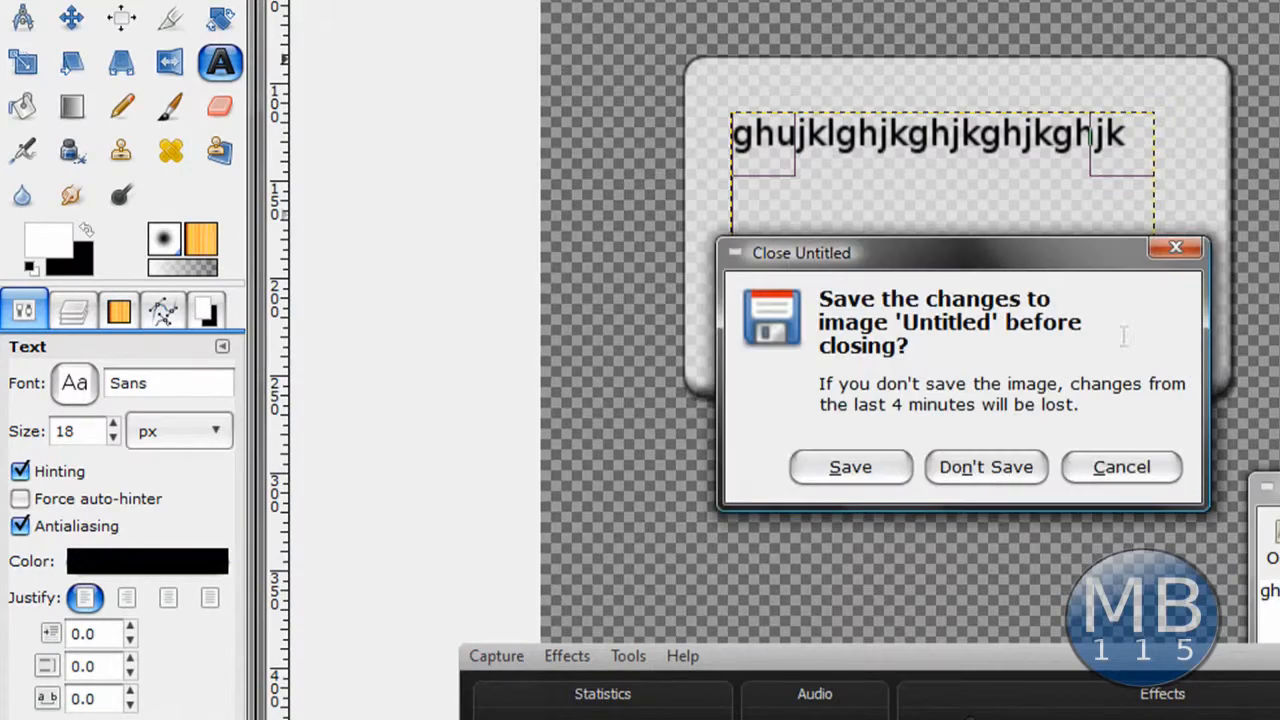
pyautogui.click(1000, 473)
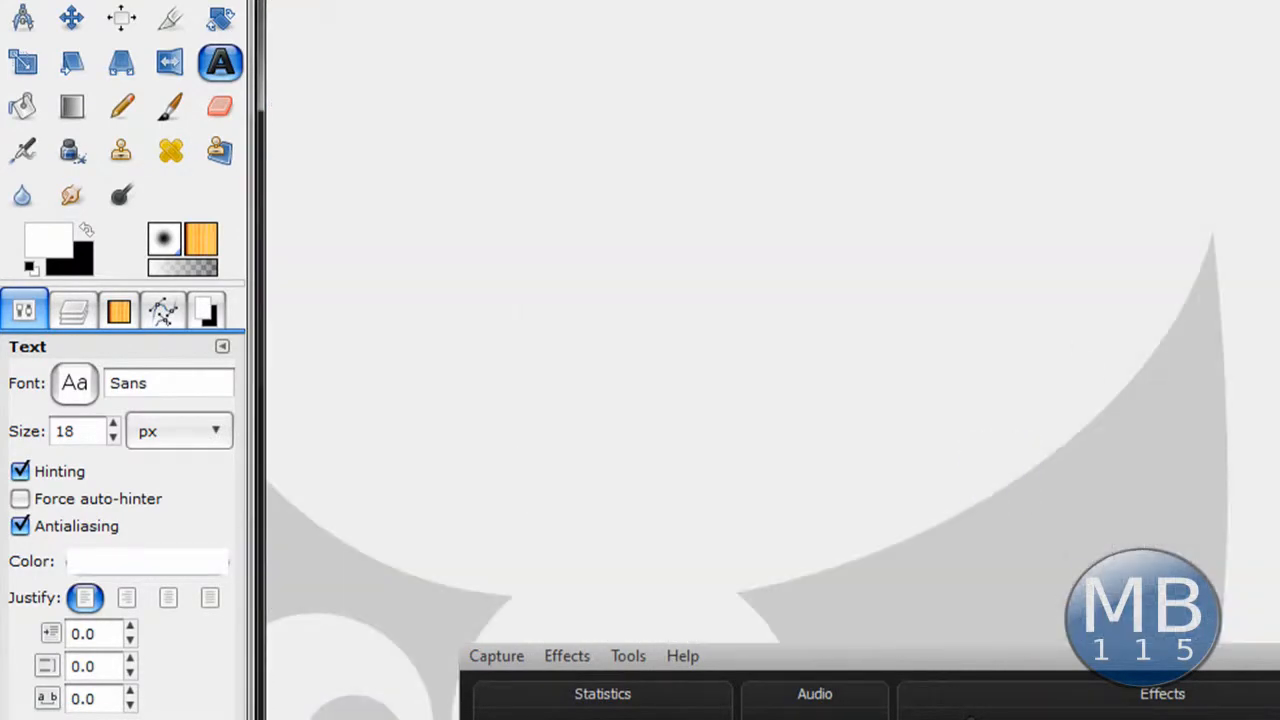
pyautogui.hotkey('ctrl', 'q')
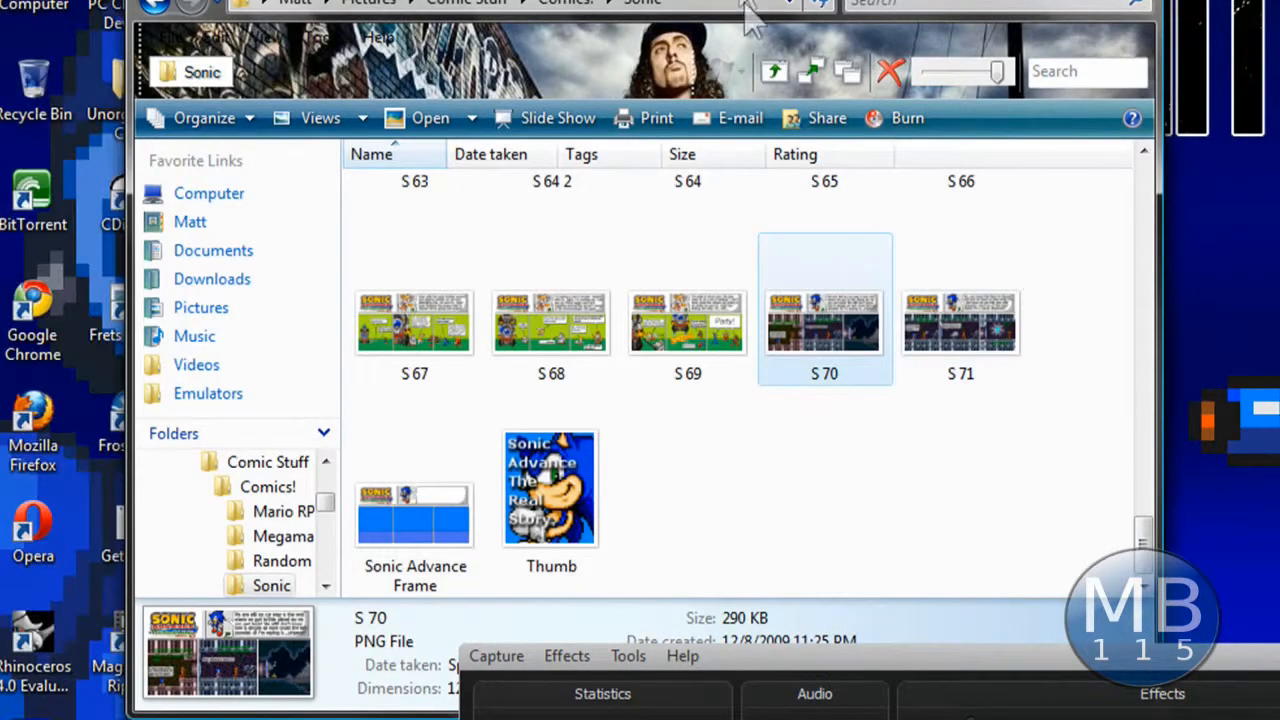